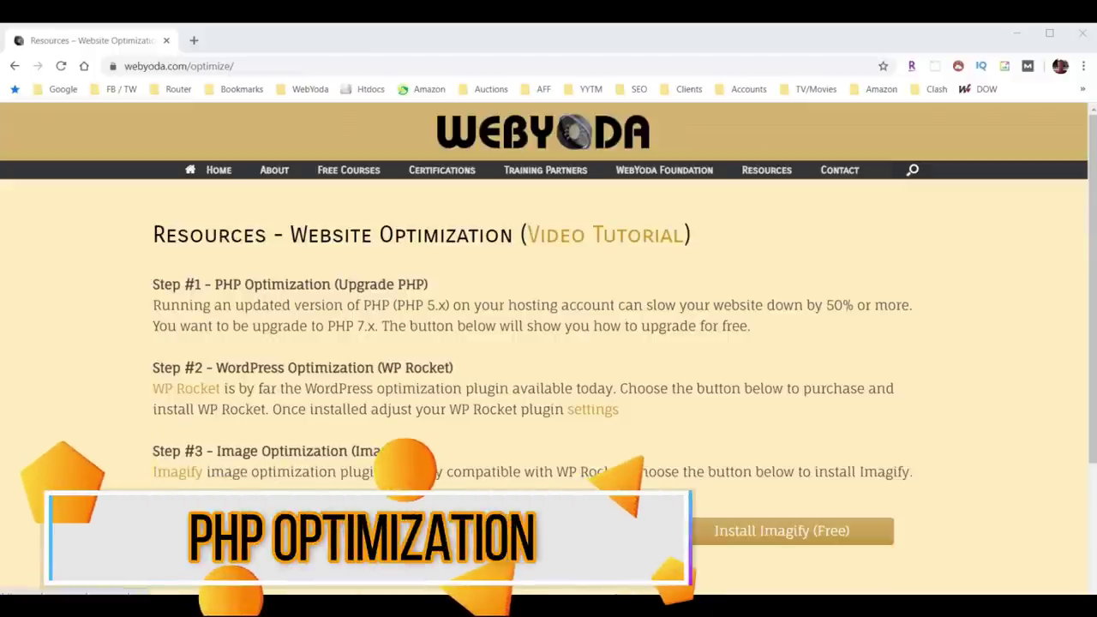
Open the Upgrade PHP (Free) guide, then load the HostGator cPanel login page in a new tab.
left_click(304, 532)
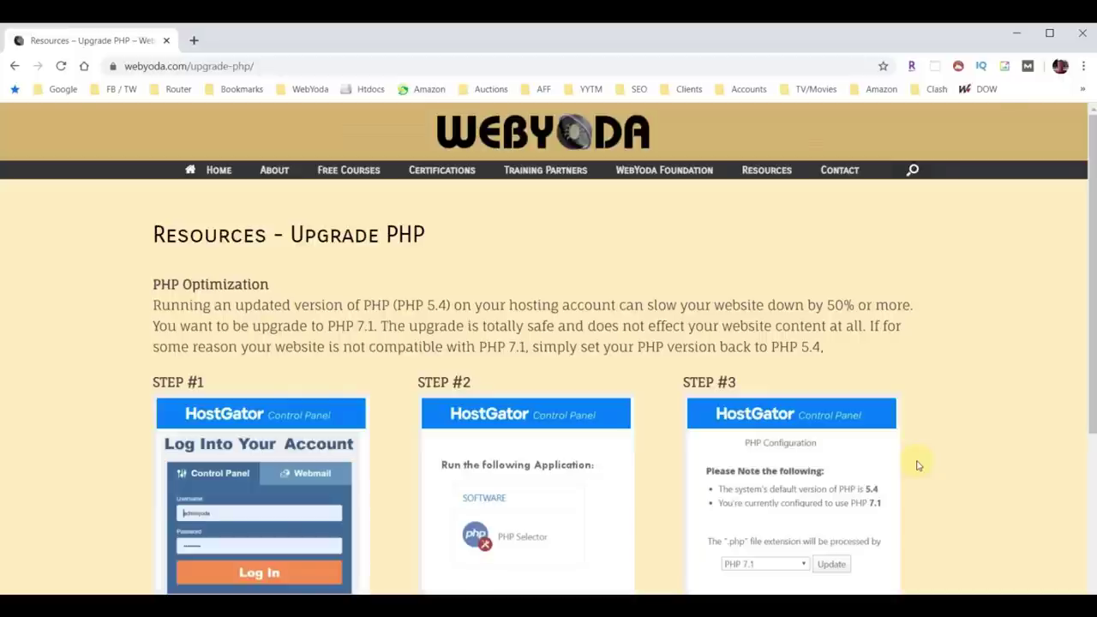
left_click(194, 40)
type("https://gator4254.hostgator.com:2083/logout/?locale=en")
key("Return")
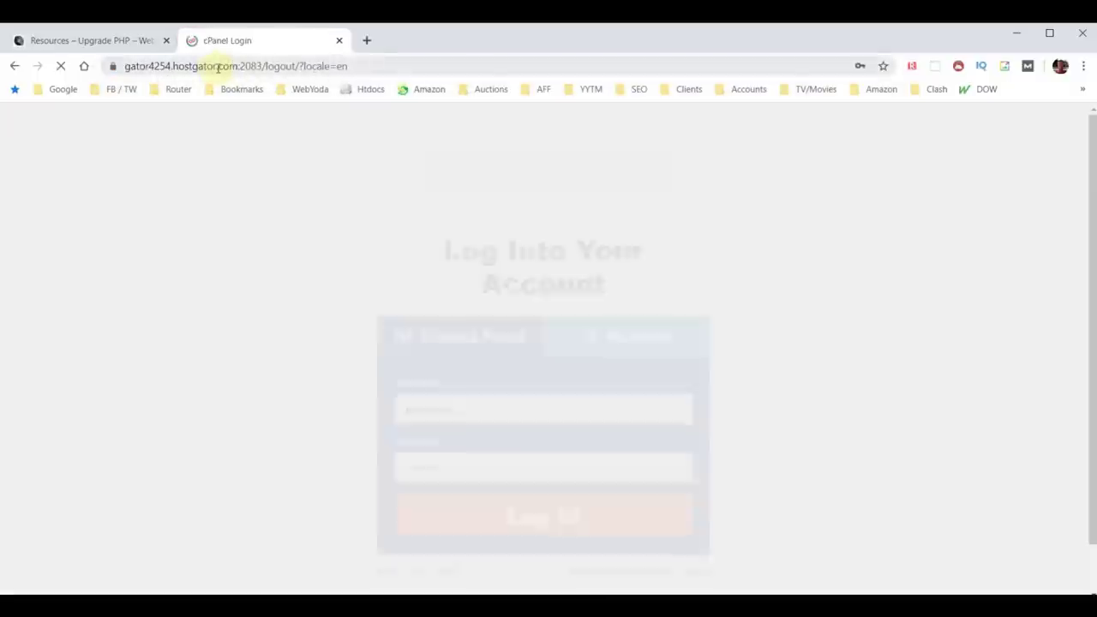
Log into HostGator cPanel and use PHP Selector to switch the handler from Default (5.4) to PHP 7.1.
left_click(544, 518)
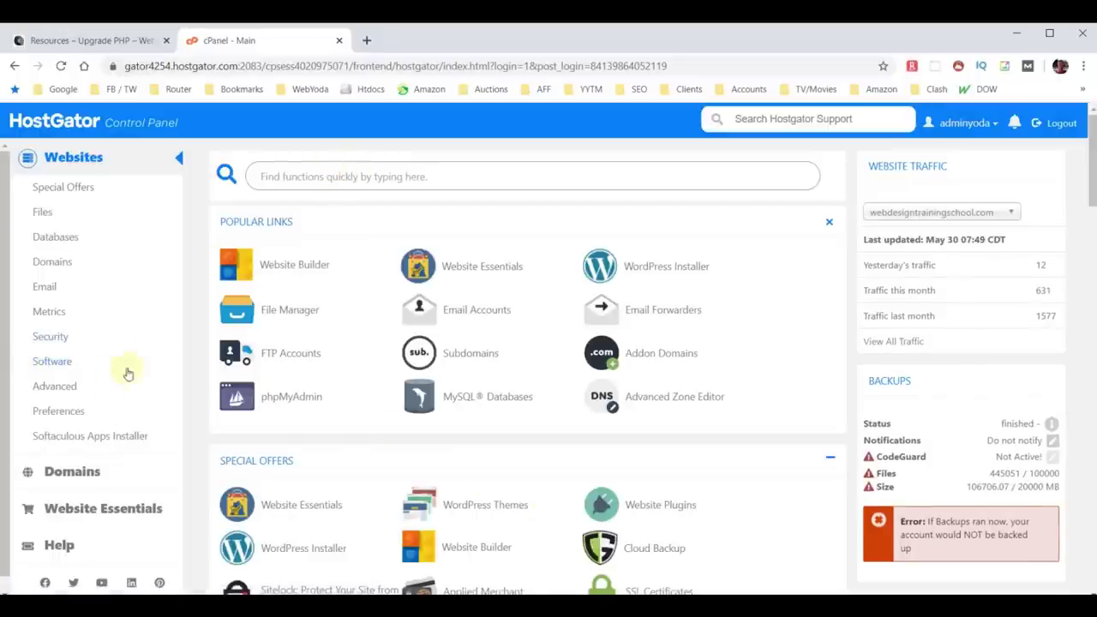
left_click(65, 364)
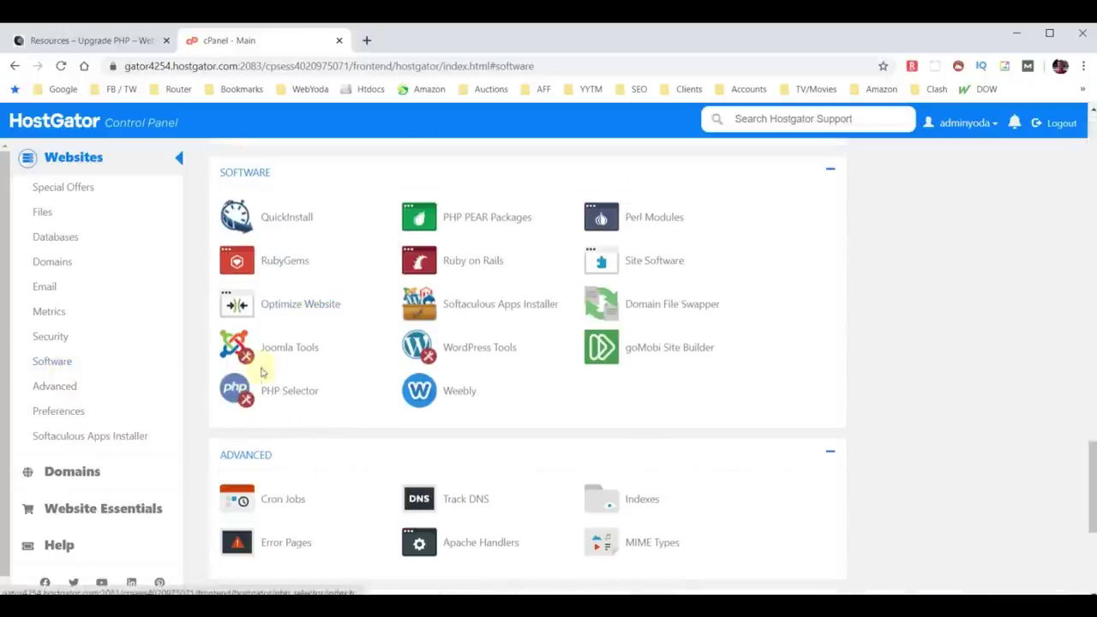
left_click(294, 395)
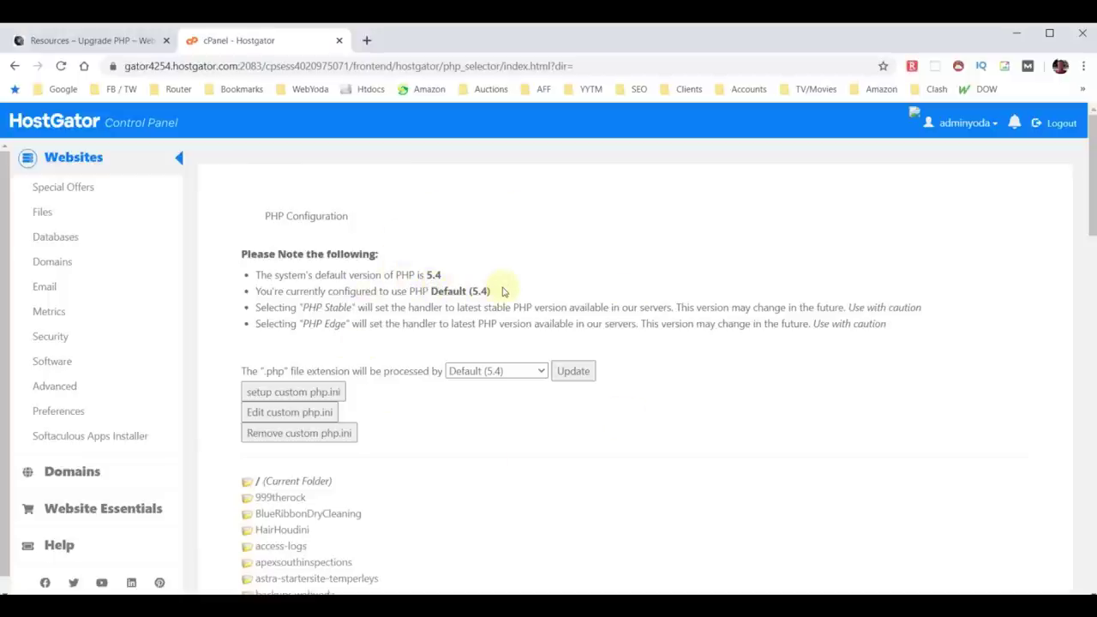
left_click(538, 370)
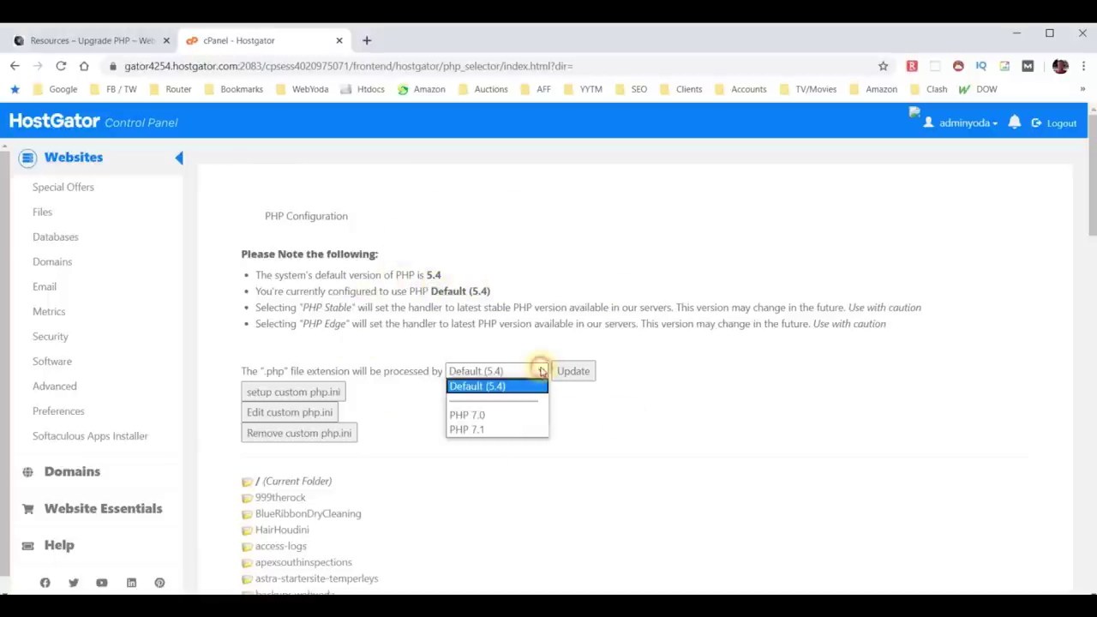
left_click(486, 430)
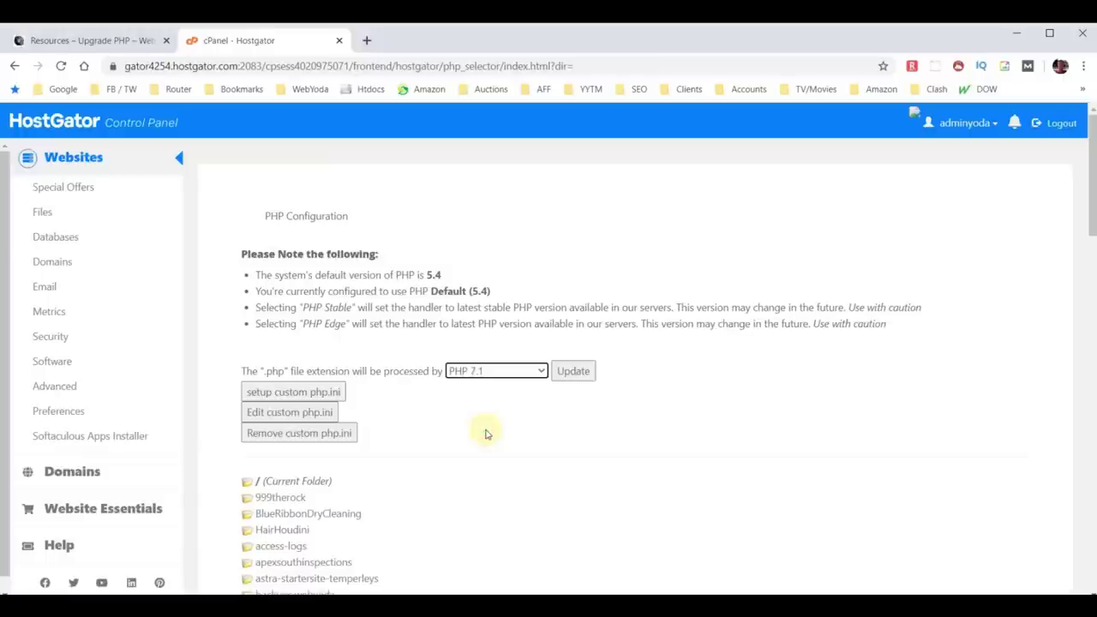
left_click(574, 370)
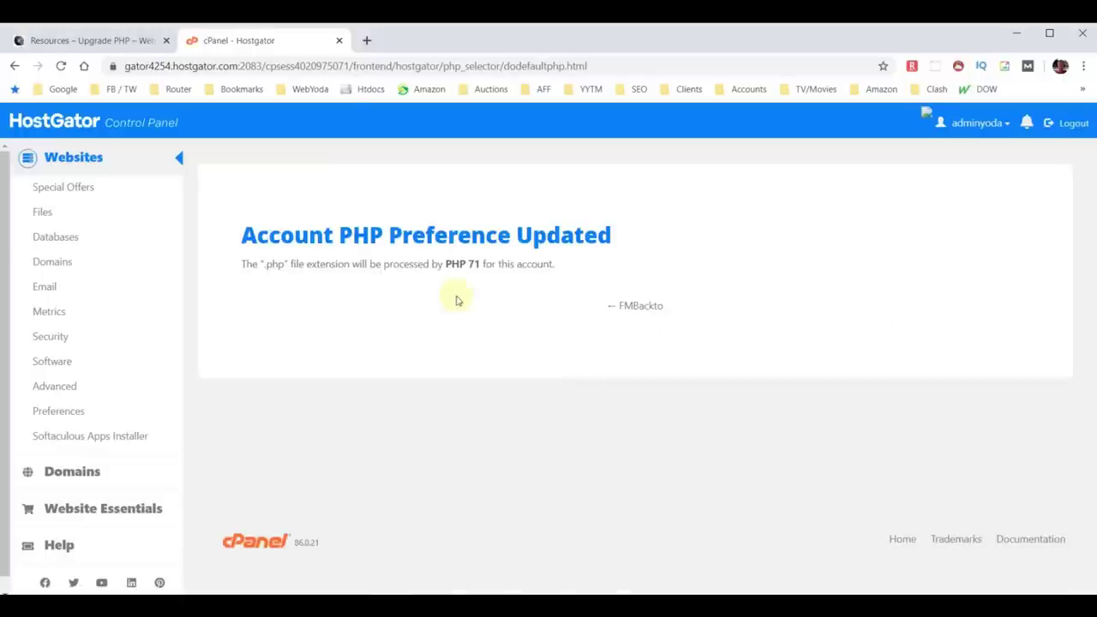
left_click(367, 40)
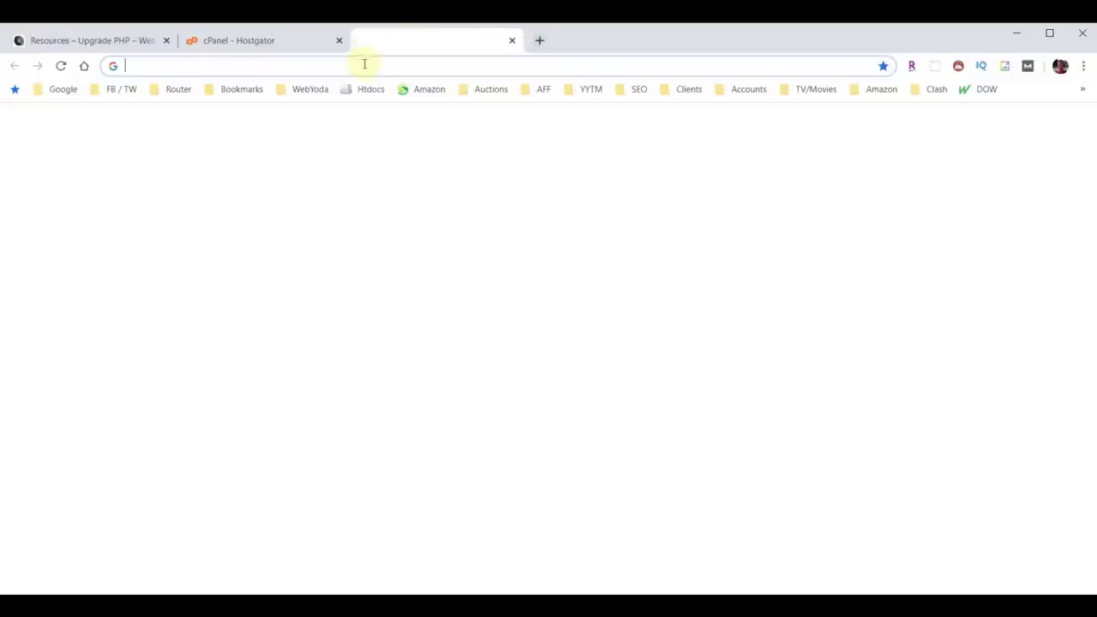
Visit webyoda.com in the blank tab, then close that tab.
left_click(363, 65)
type("webyoda.com")
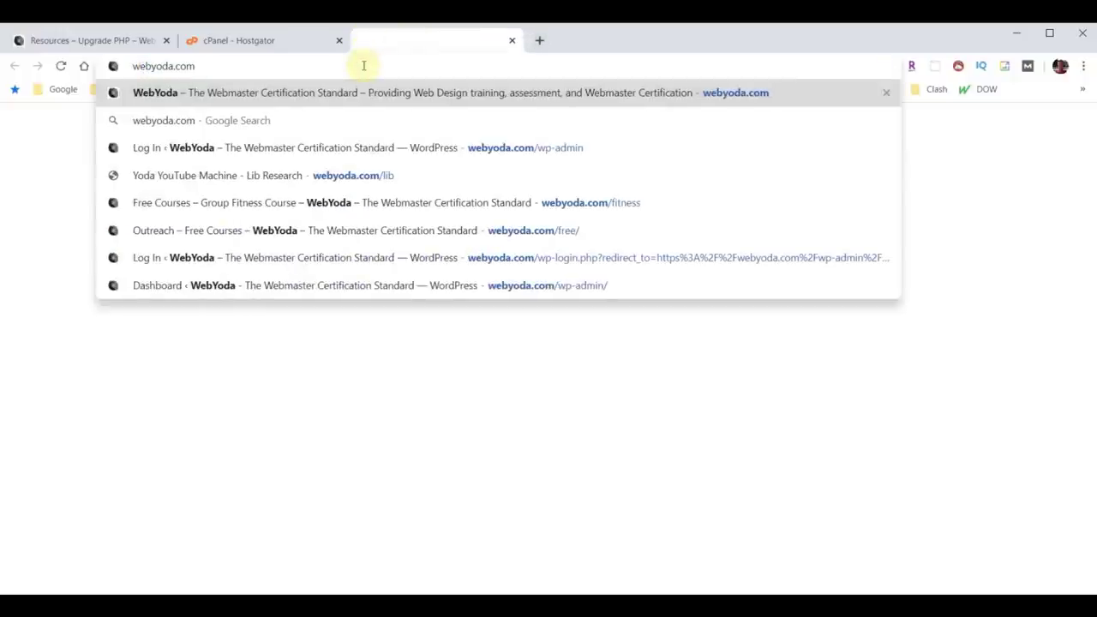
key("Return")
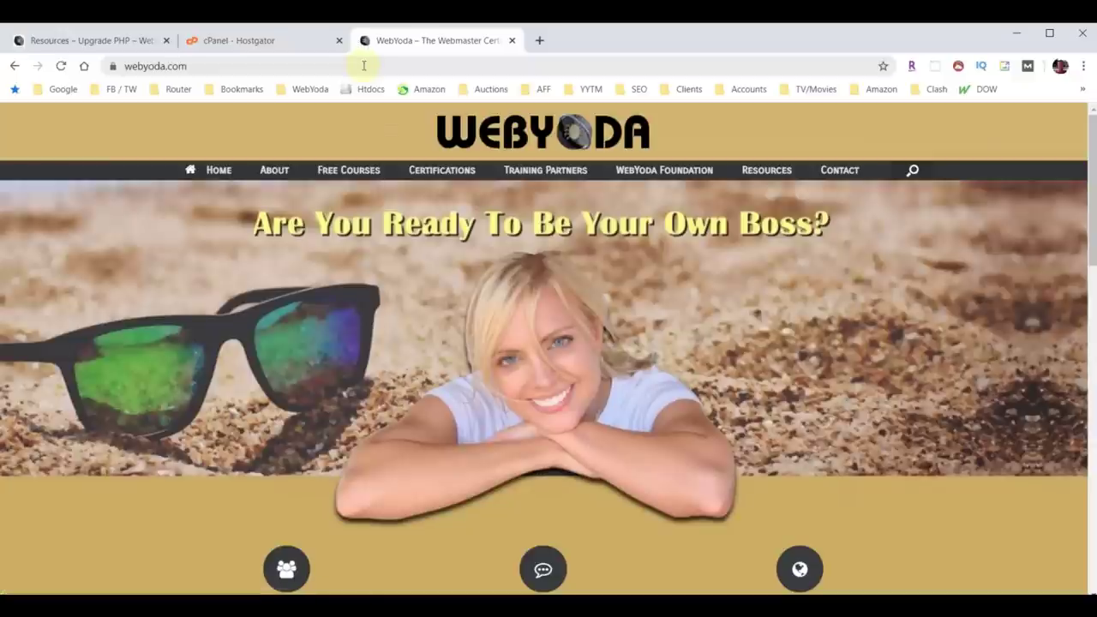
left_click(512, 40)
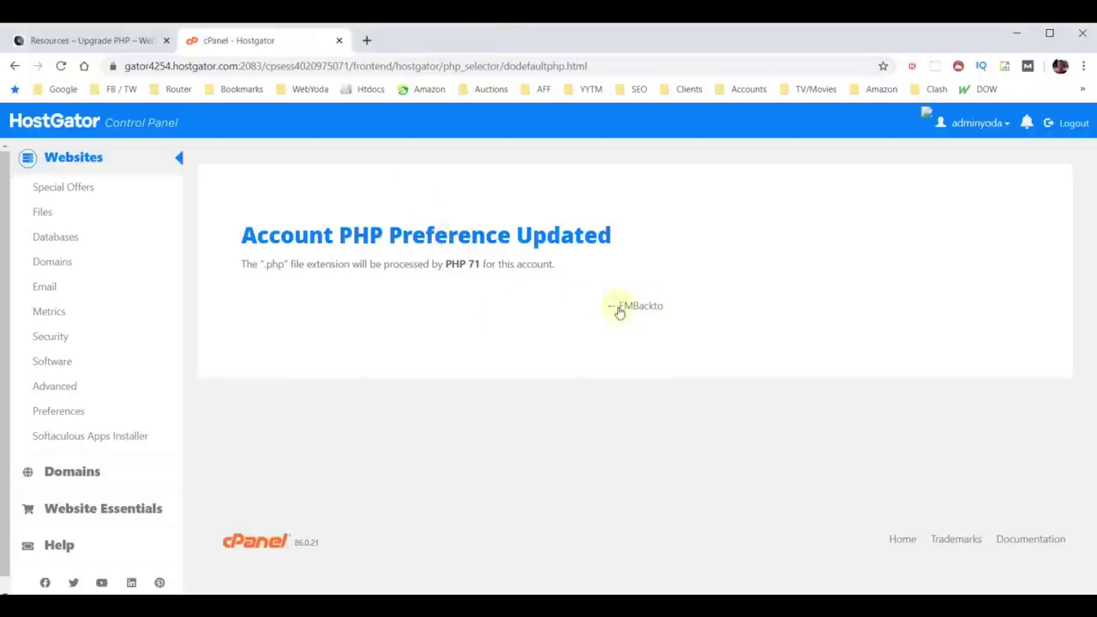
Check the PHP configuration still shows PHP 7.1, then close the cPanel tab.
left_click(653, 308)
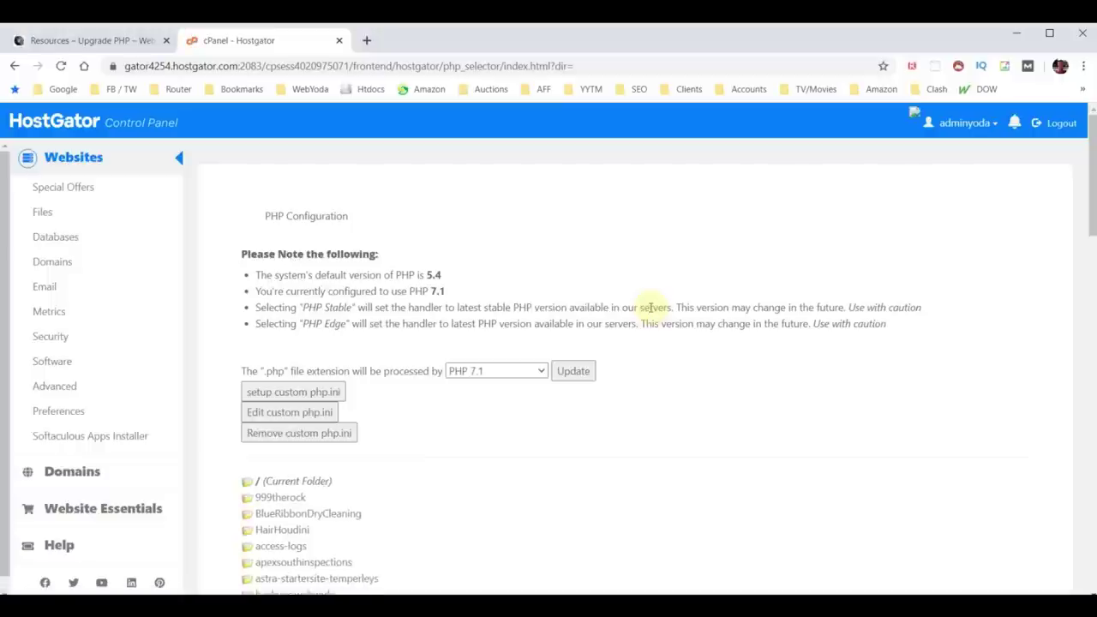
left_click(537, 371)
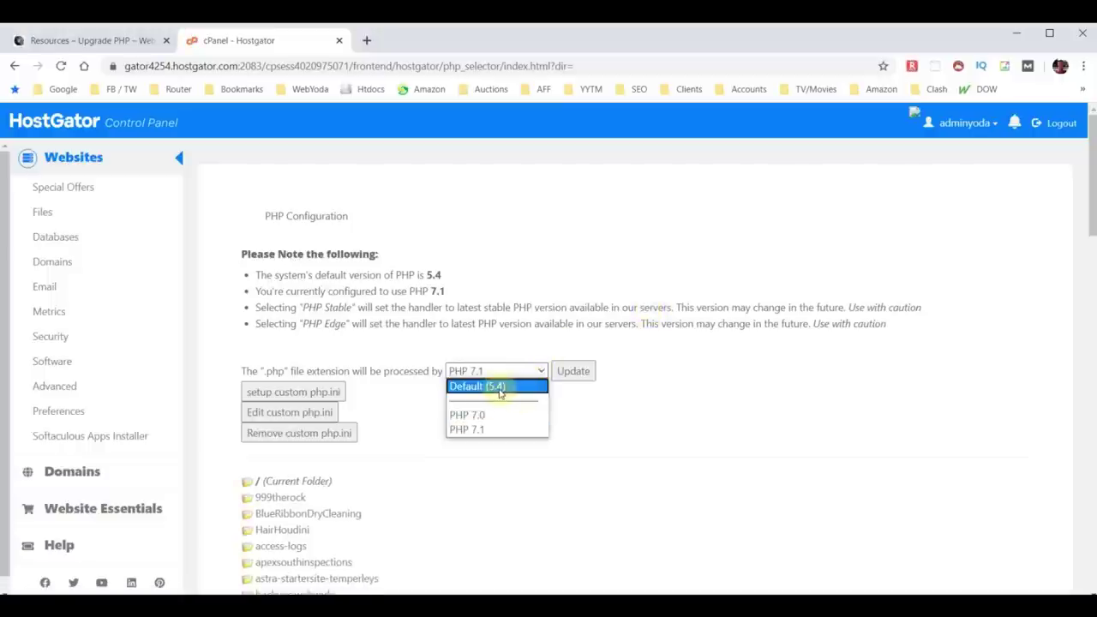
left_click(497, 387)
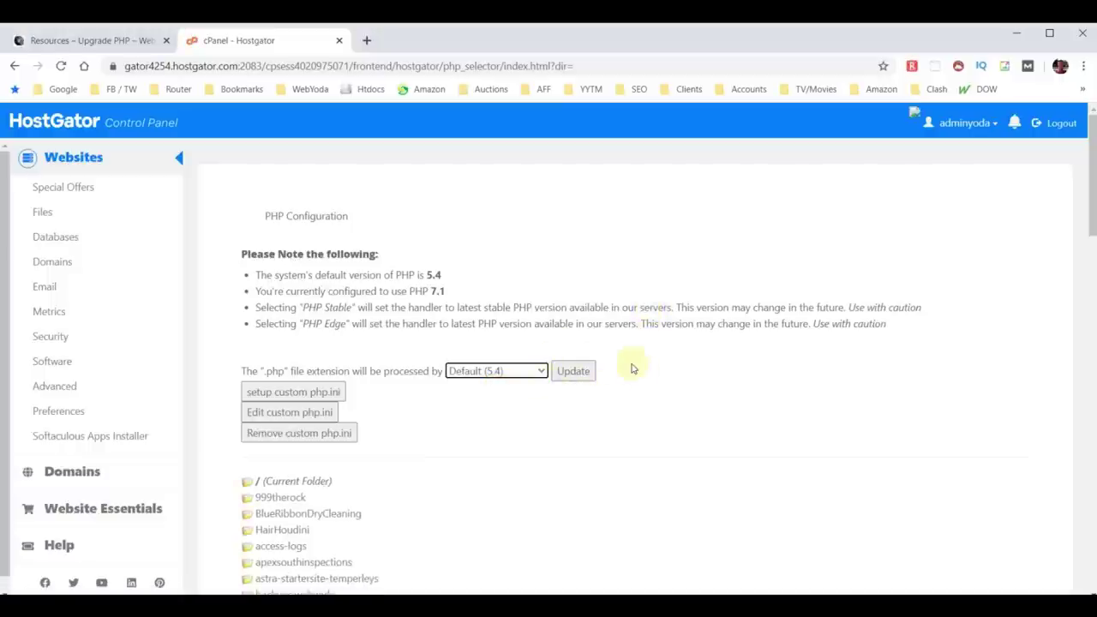
key("Down")
key("Down")
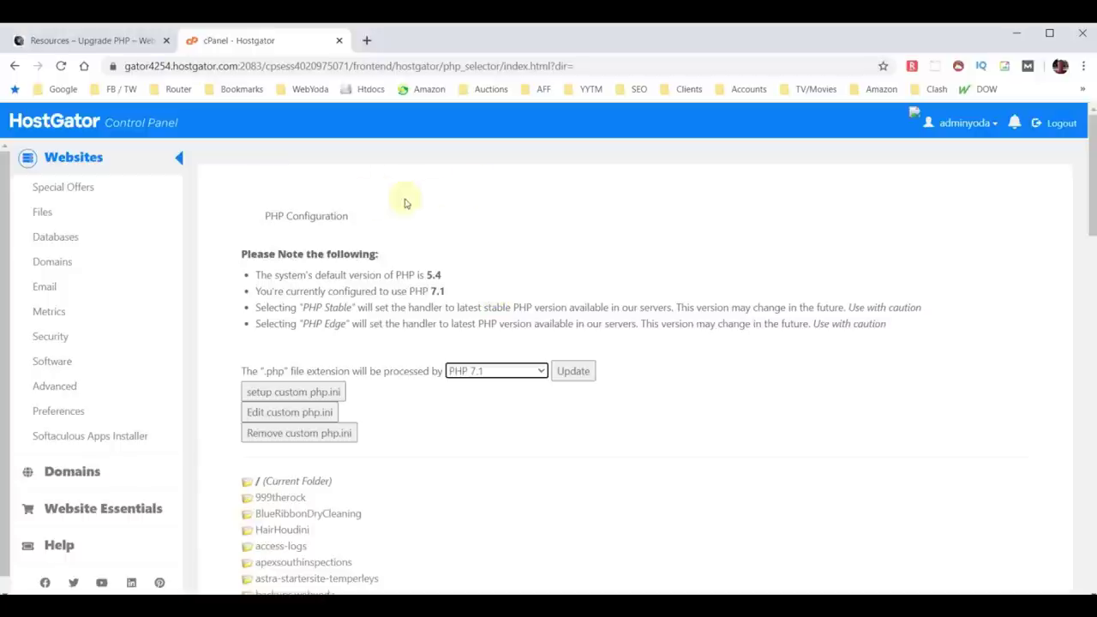
left_click(339, 41)
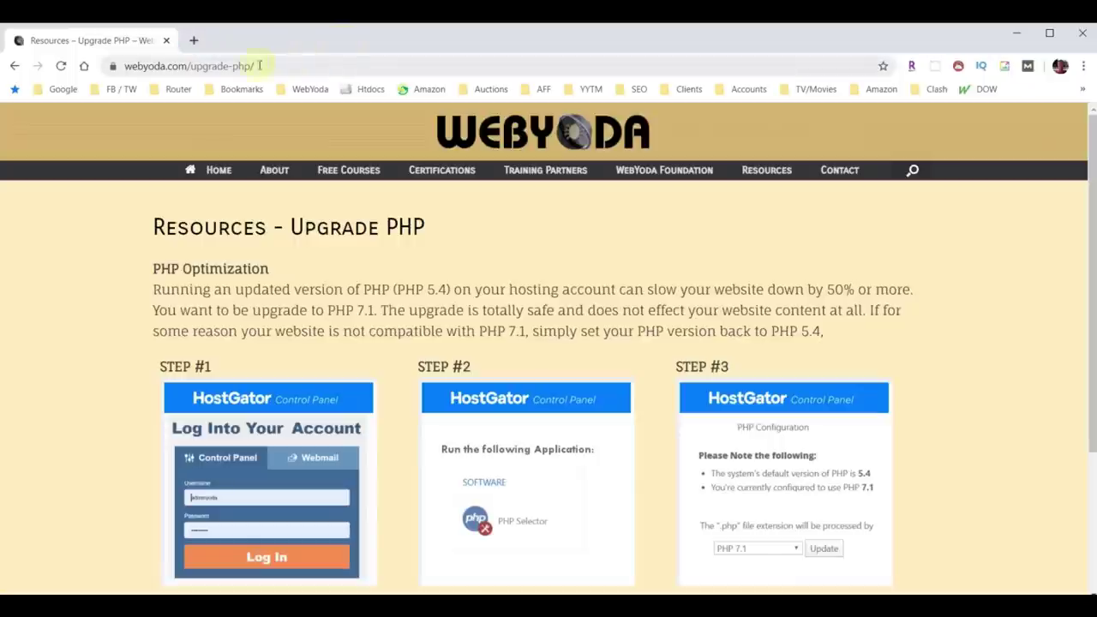
Review WebYoda's WP Rocket partner page and suggested settings, then open the official WP Rocket site.
left_click(15, 65)
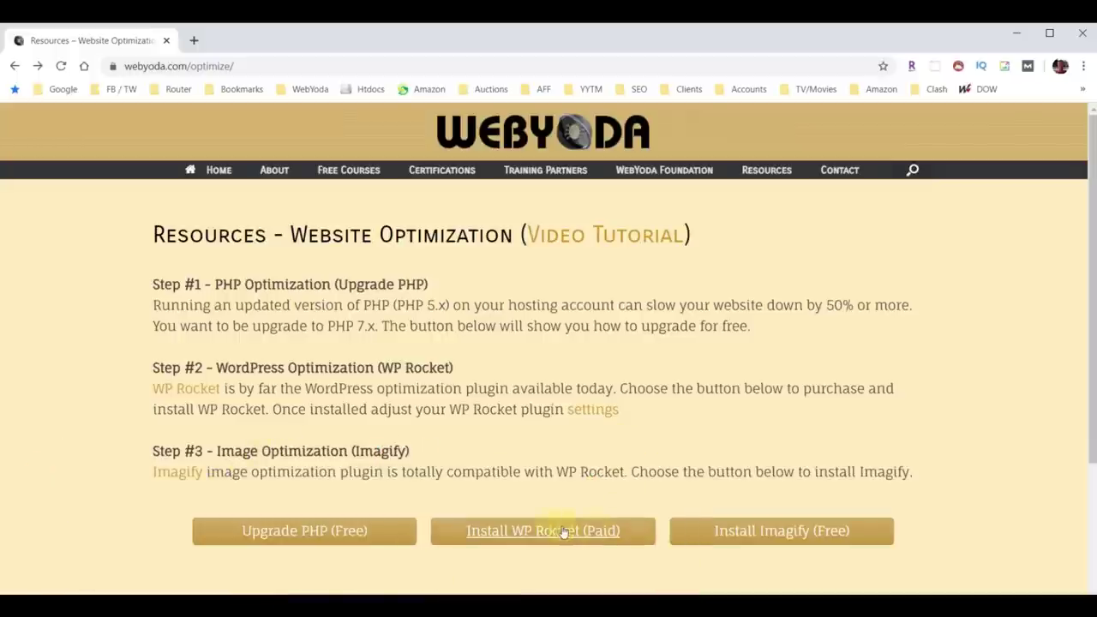
left_click(529, 530)
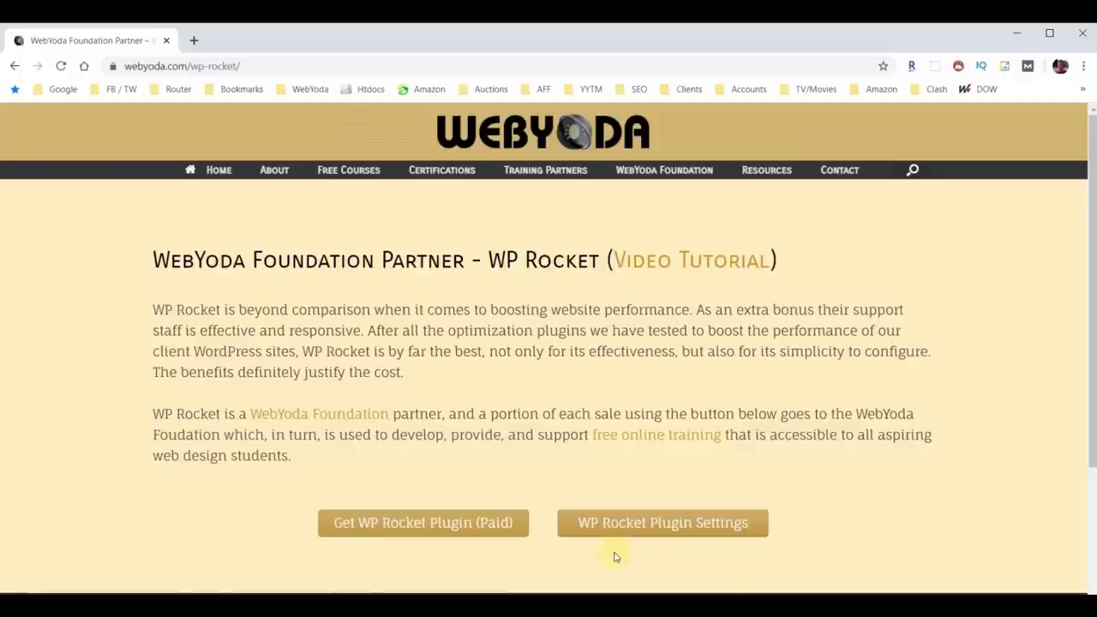
left_click(640, 524)
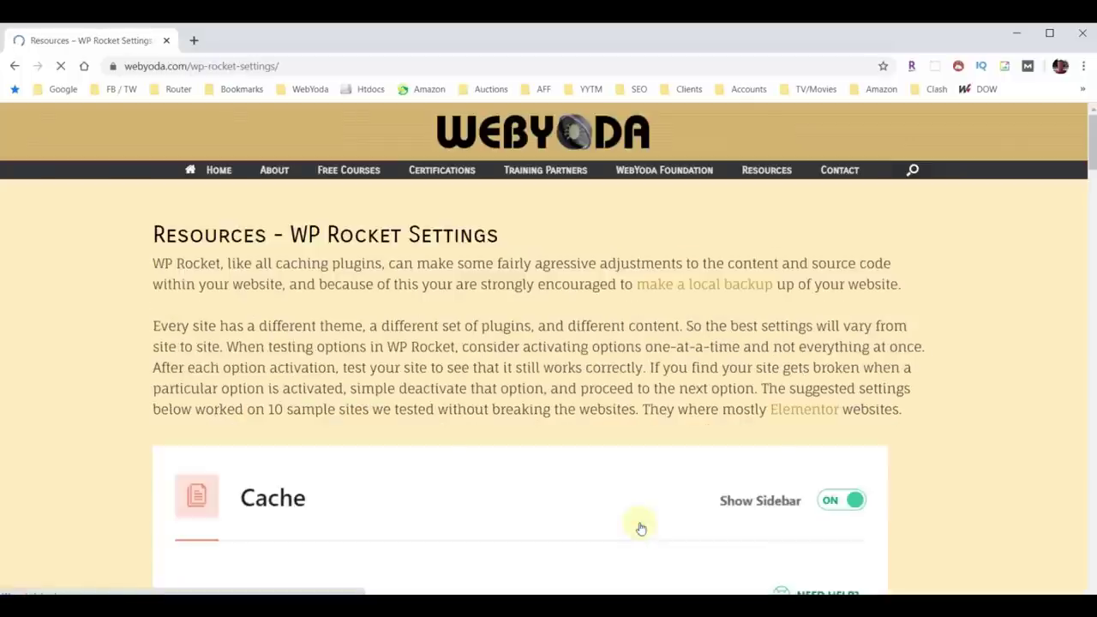
scroll(641, 515, "down", 12)
scroll(644, 437, "down", 4)
scroll(638, 429, "up", 20)
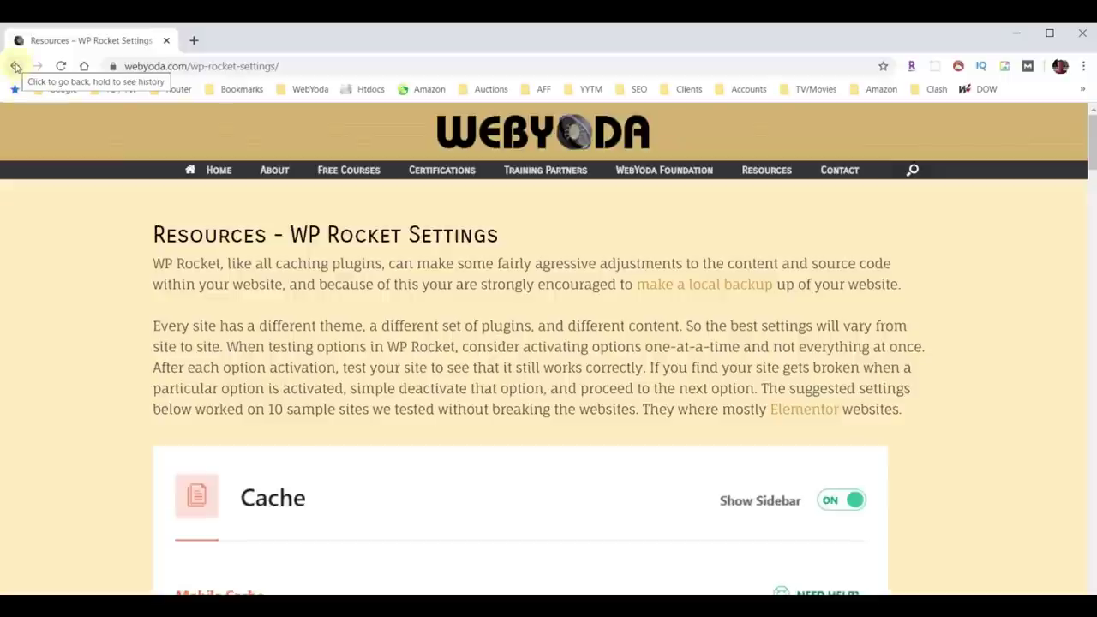
left_click(15, 67)
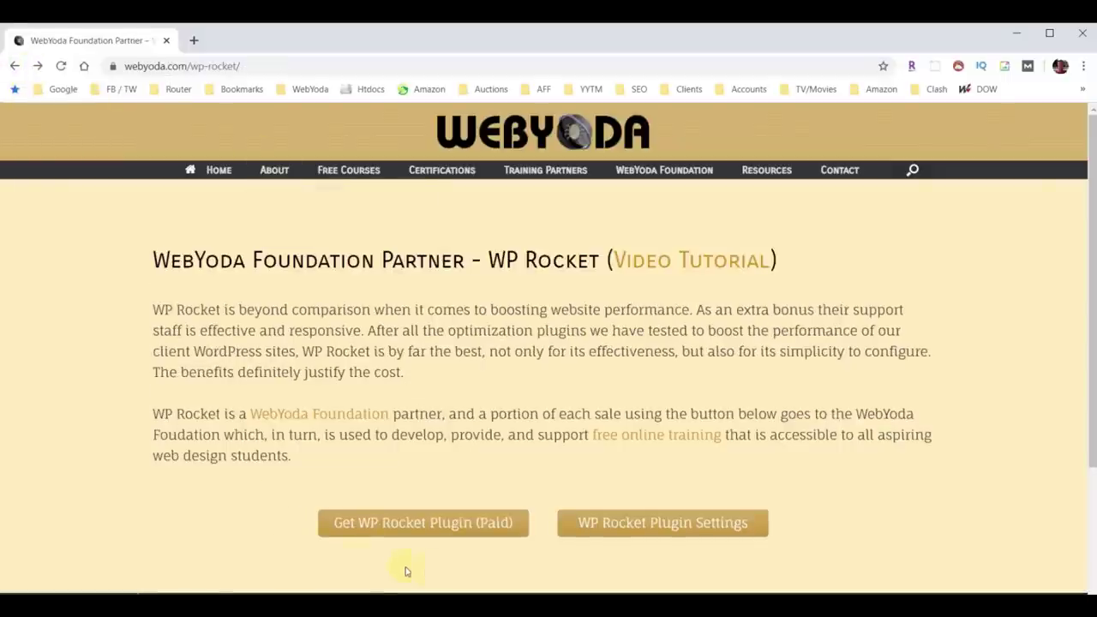
left_click(438, 532)
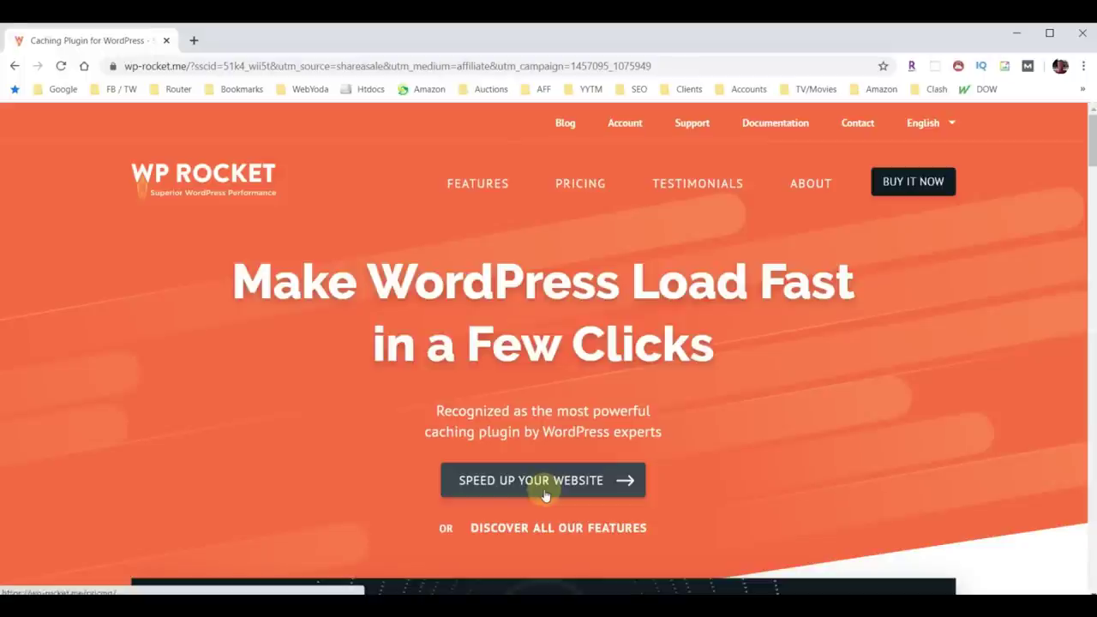
Choose the $249 Infinite unlimited-websites plan from the WP Rocket pricing page.
left_click(913, 184)
scroll(911, 184, "down", 1)
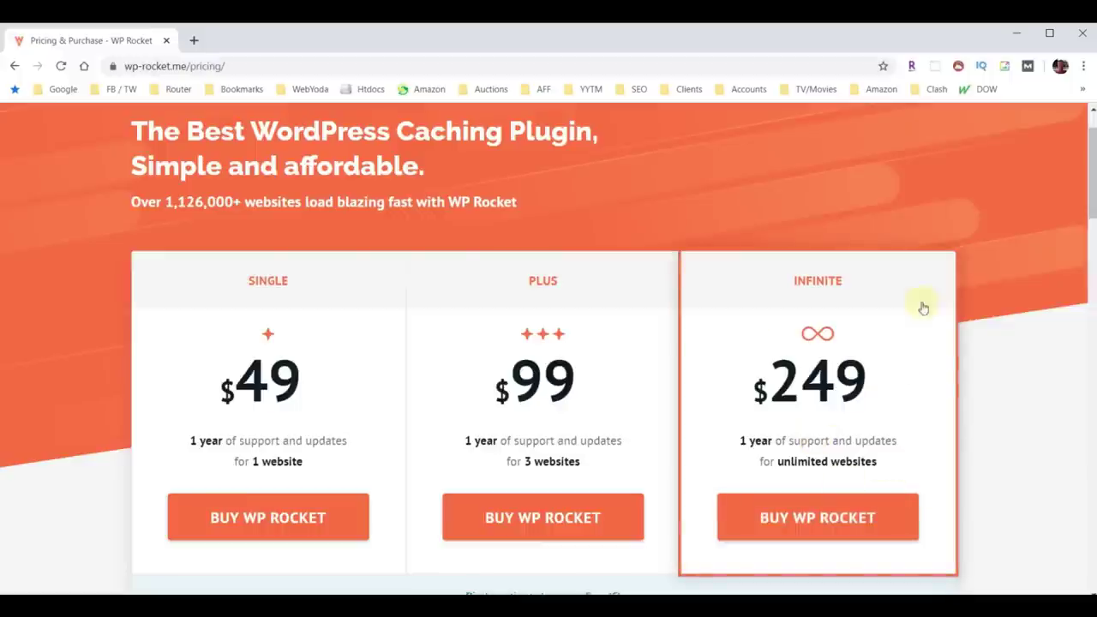
left_click(830, 520)
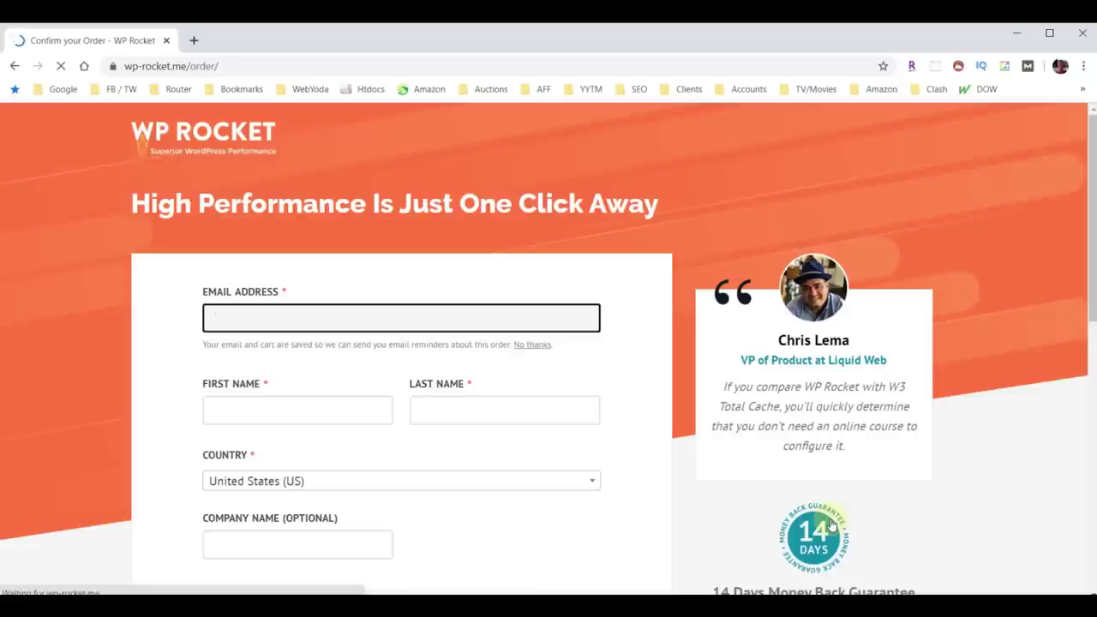
Fill in the buyer's e-mail, first and last name, and the saved company details.
left_click(426, 318)
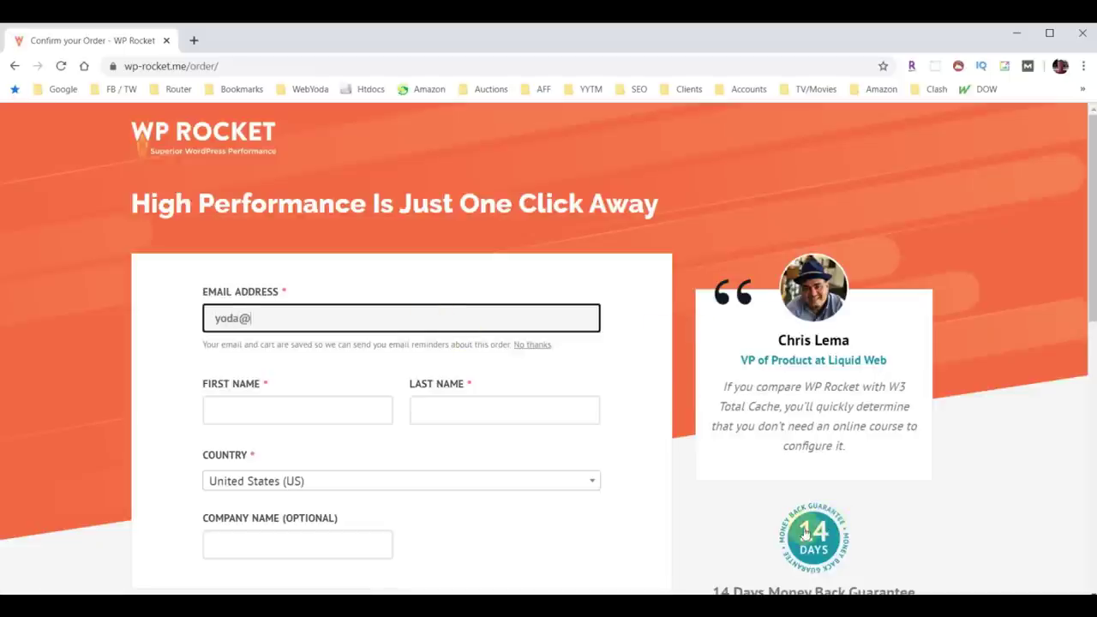
left_click(259, 403)
type("Yoda")
left_click(481, 414)
type("Yo")
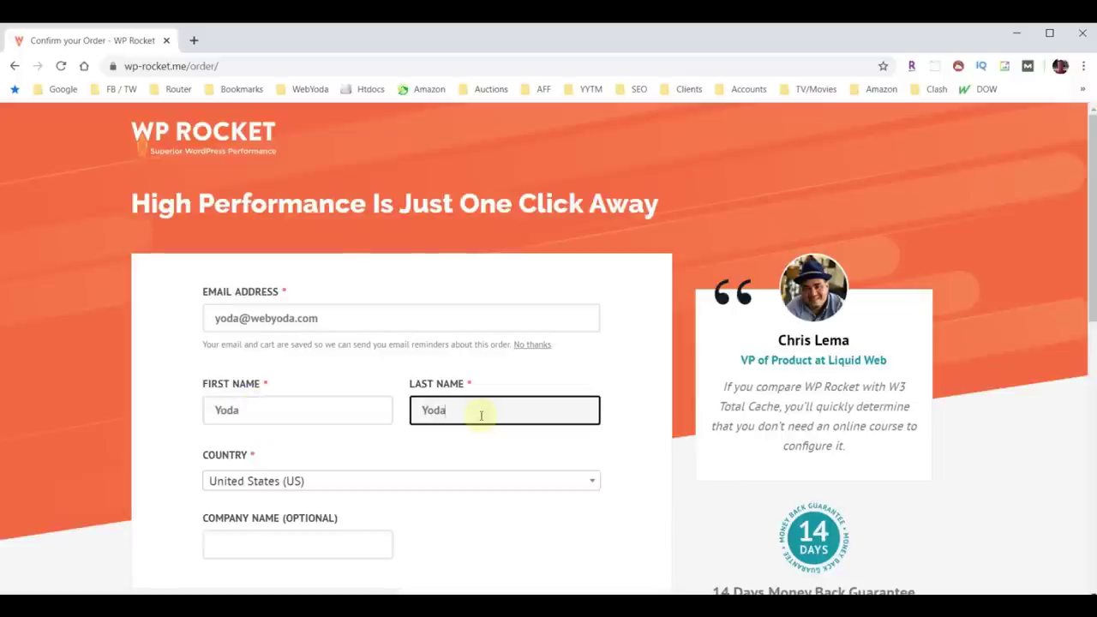
left_click(297, 538)
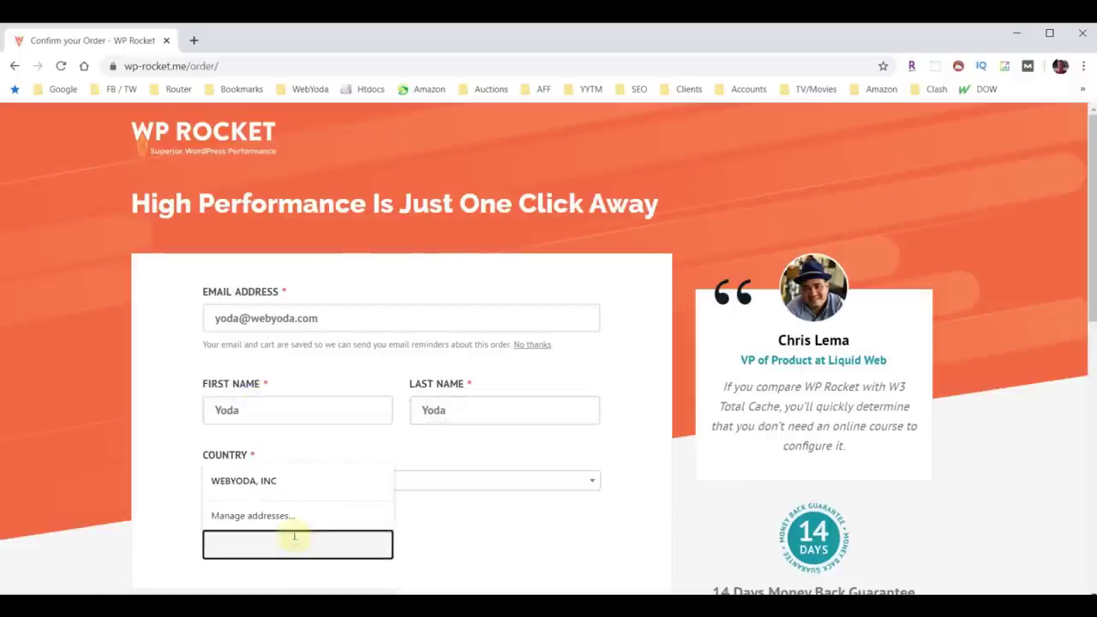
left_click(273, 481)
Enter the card number, expiry and CVC, place the order, and download the plugin zip.
scroll(532, 512, "down", 3)
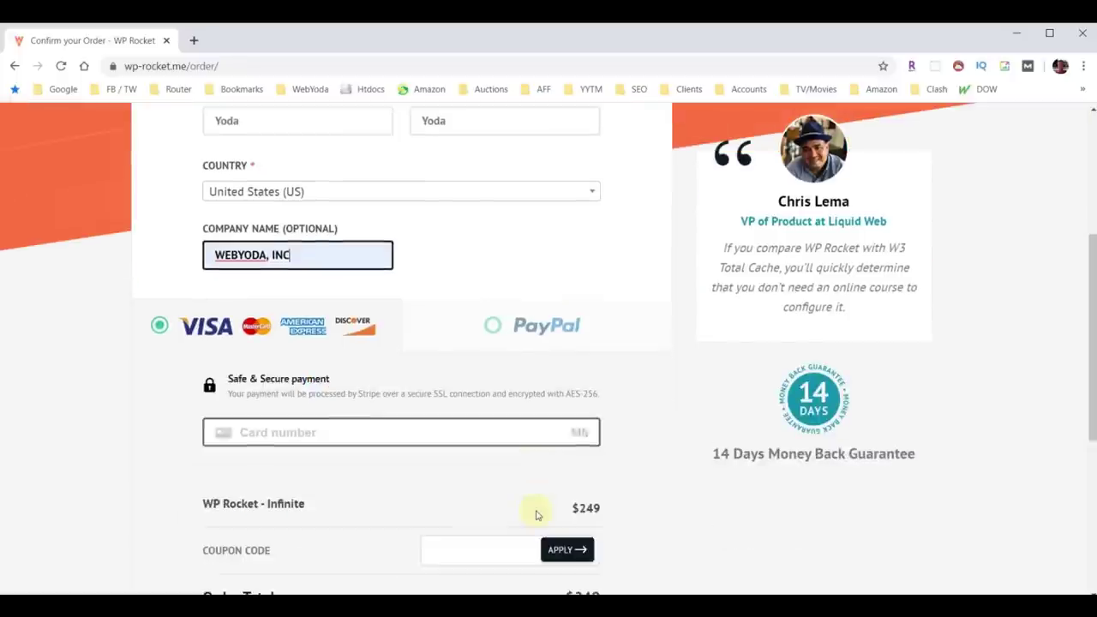
scroll(686, 518, "down", 3)
left_click(300, 214)
key("ctrl+v")
type("12 / ")
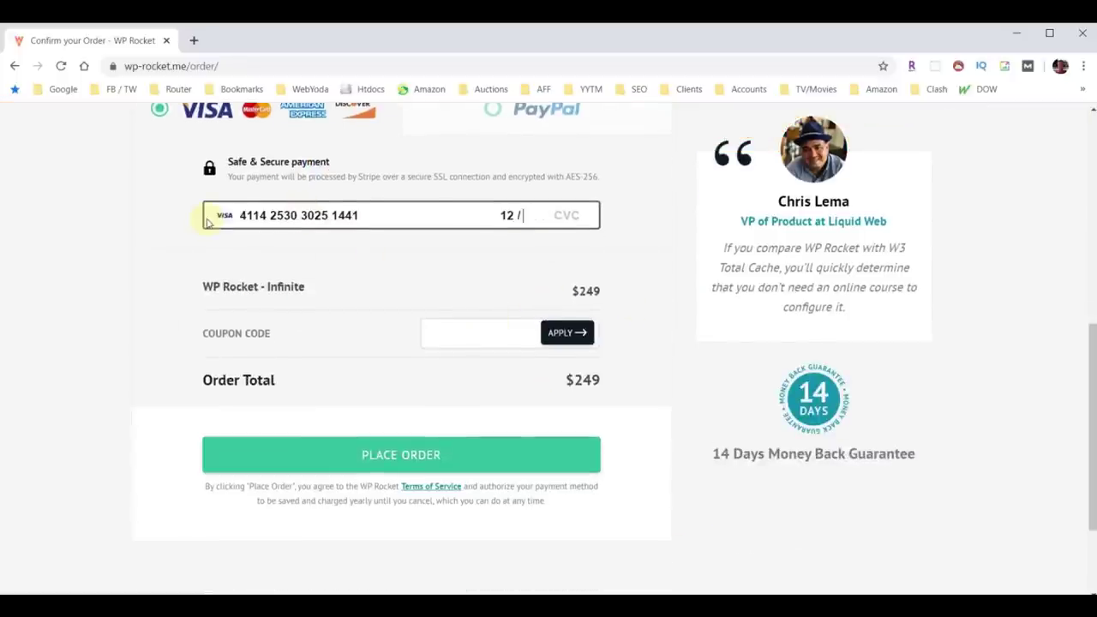
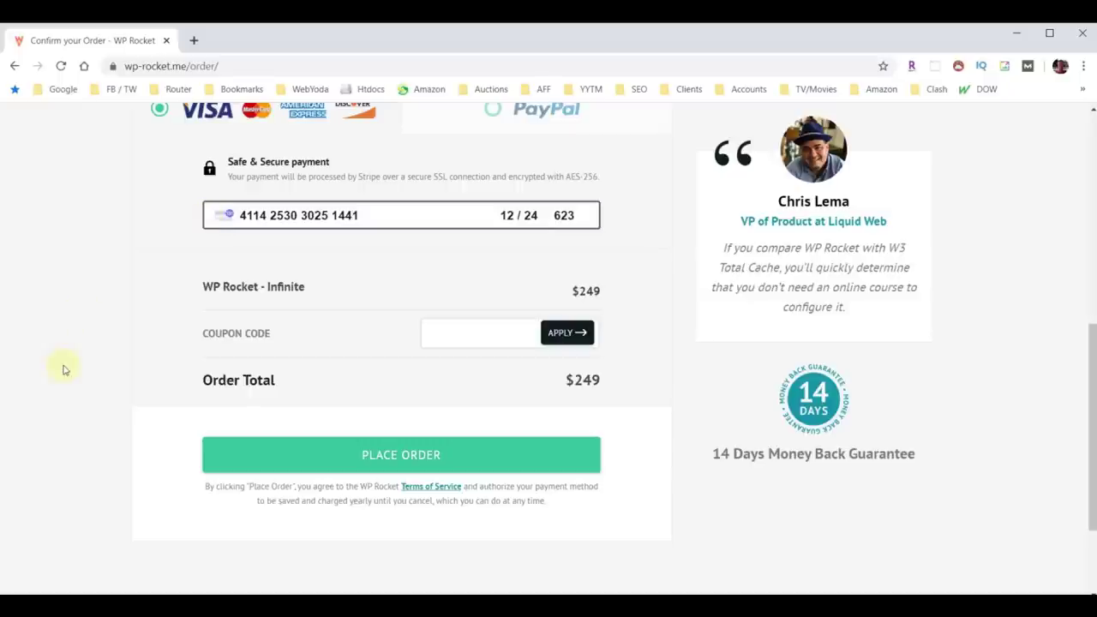
left_click(412, 466)
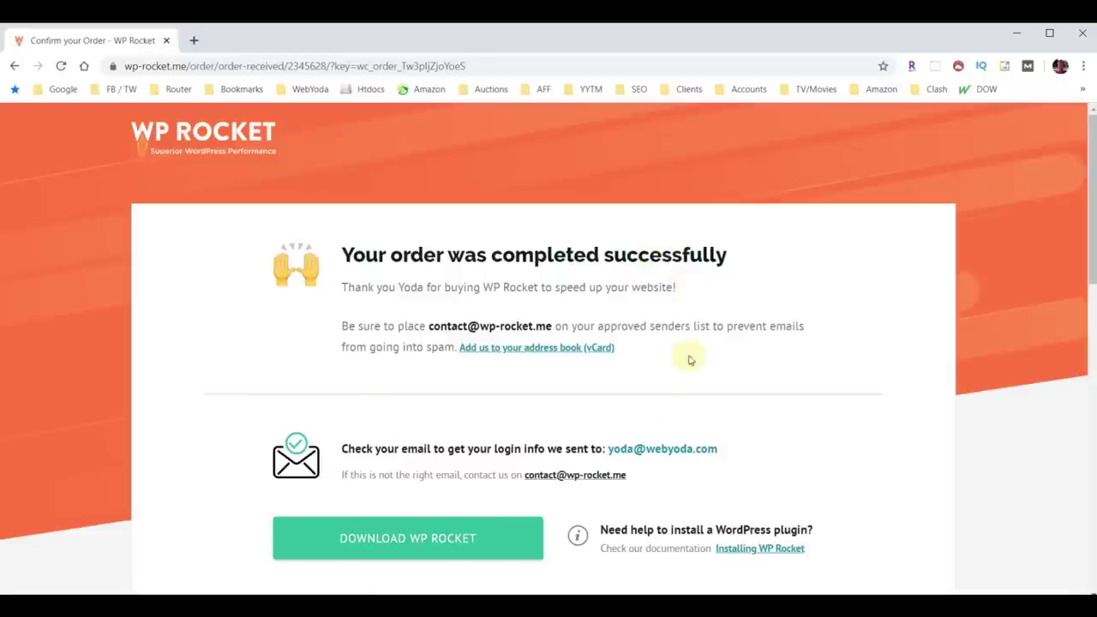
left_click(394, 540)
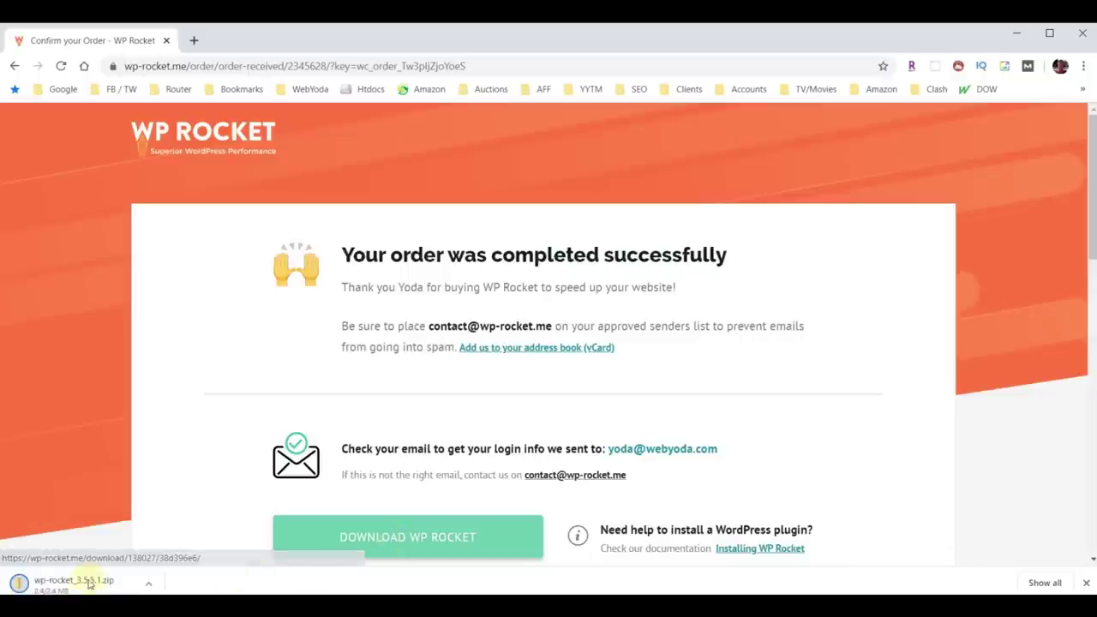
Show the downloaded WP Rocket plugin zip in its Downloads folder, then start a blank tab.
left_click(147, 583)
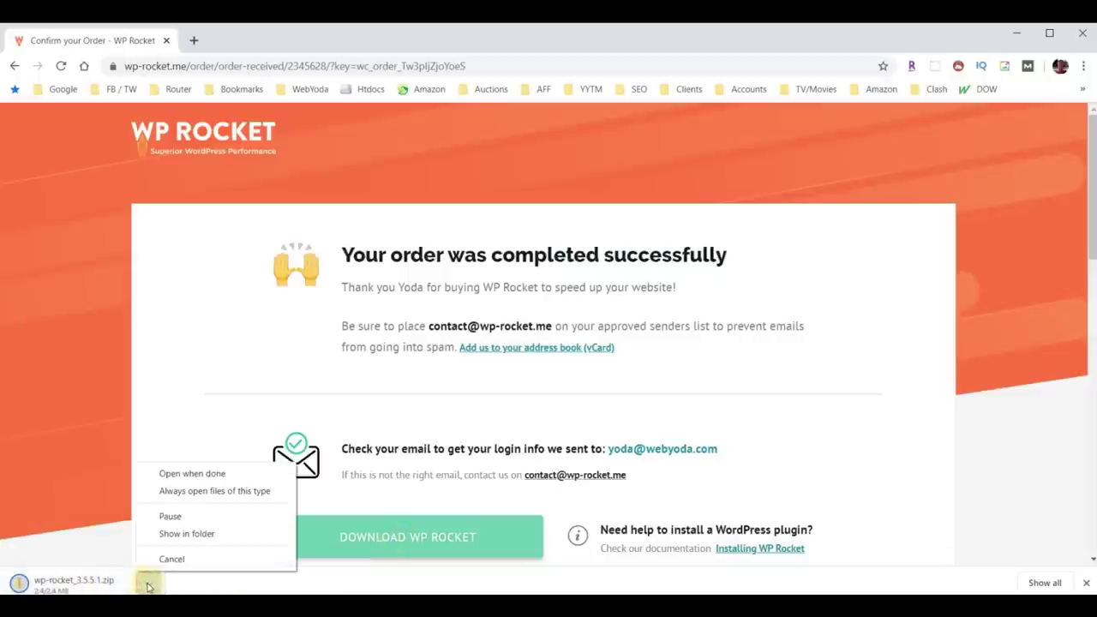
left_click(183, 538)
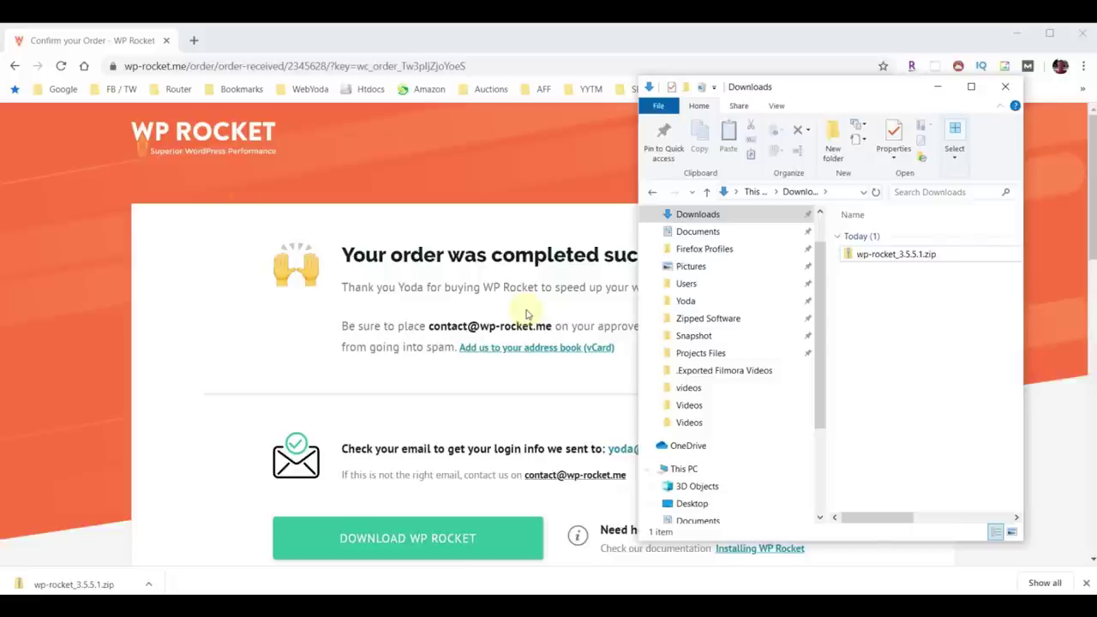
left_click(193, 41)
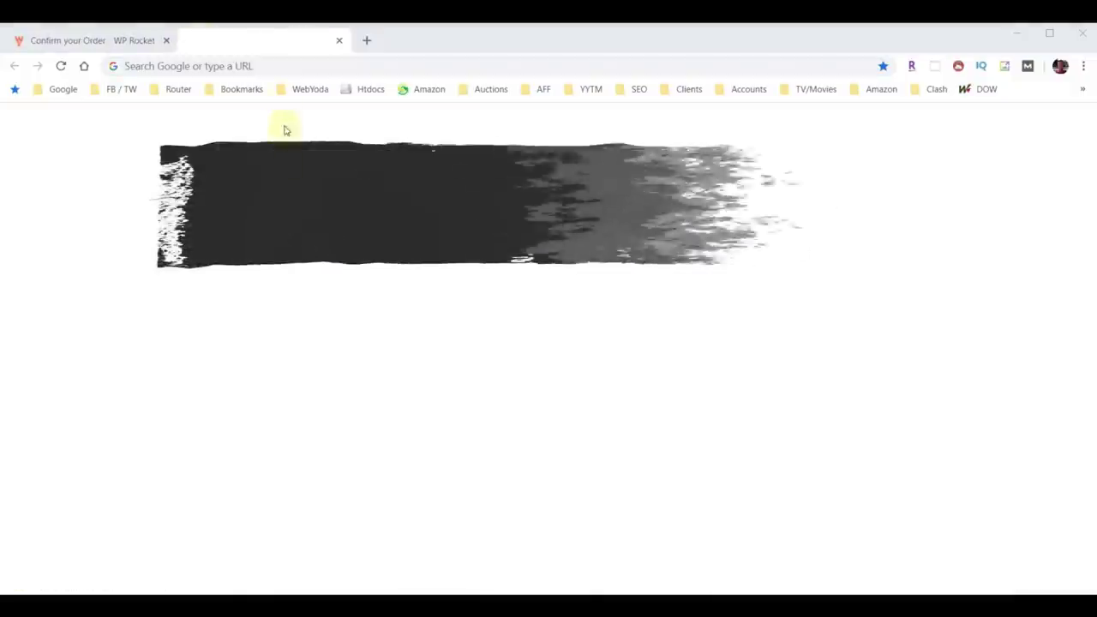
left_click(282, 64)
type("gtmetrix.com")
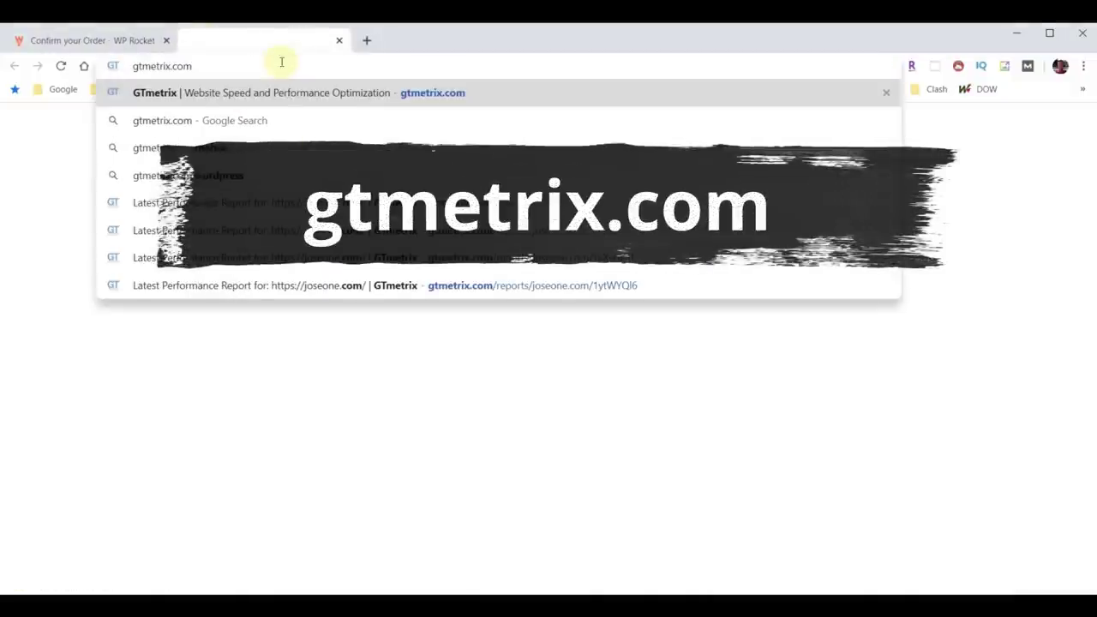
key("Return")
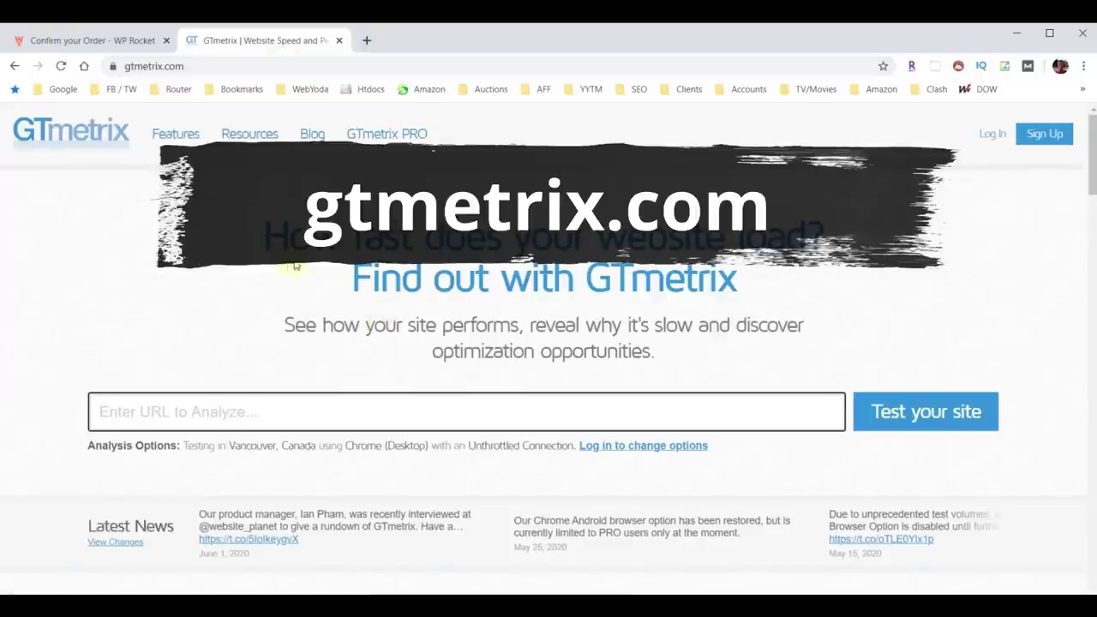
left_click(262, 415)
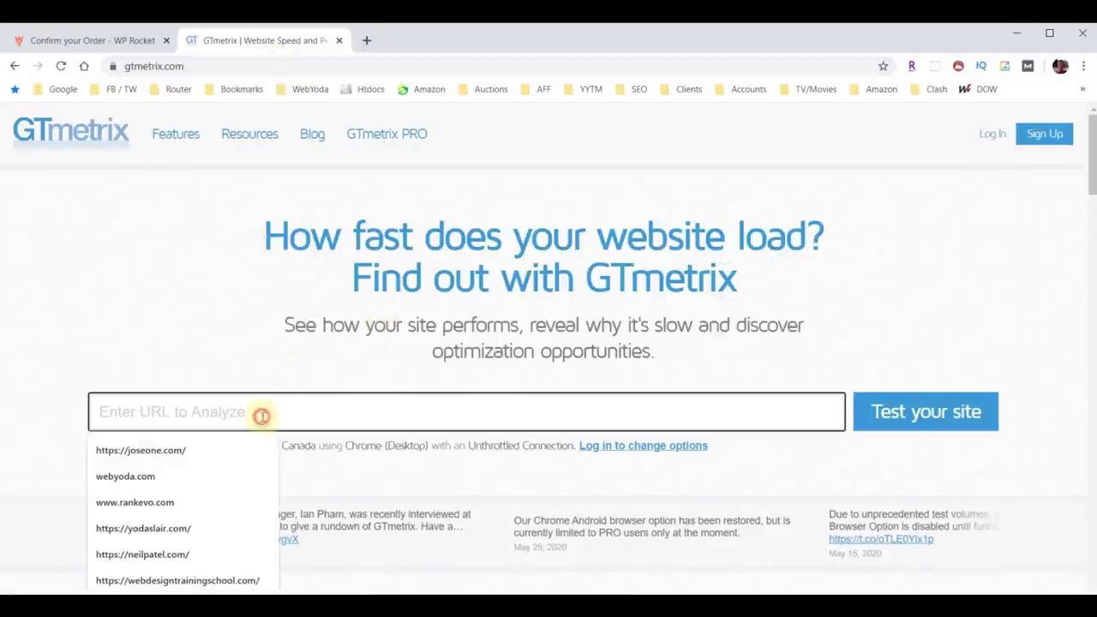
type("https://joseone.com/")
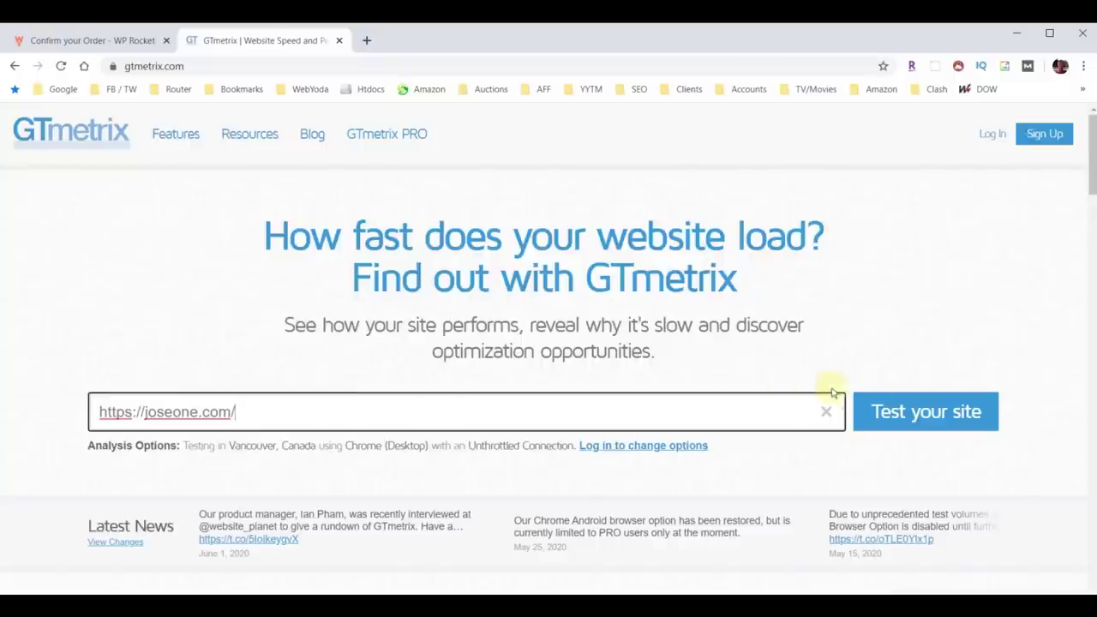
left_click(911, 411)
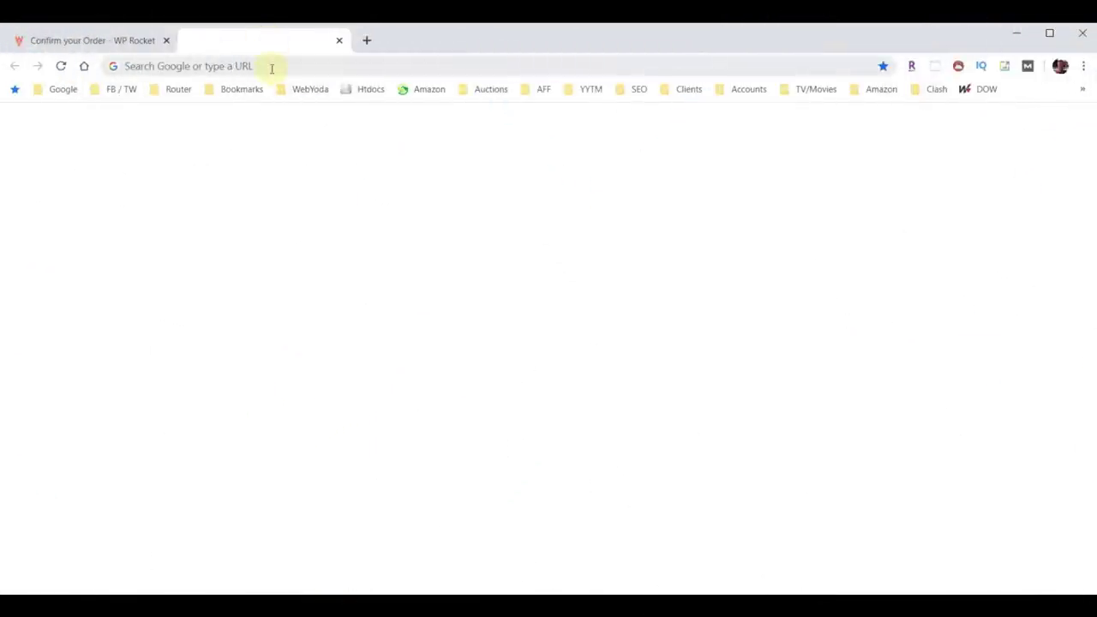
Go to joseone.com/wp-admin/ and log in to the WordPress Dashboard.
left_click(272, 66)
type("https://joseone.com/wp-admin/")
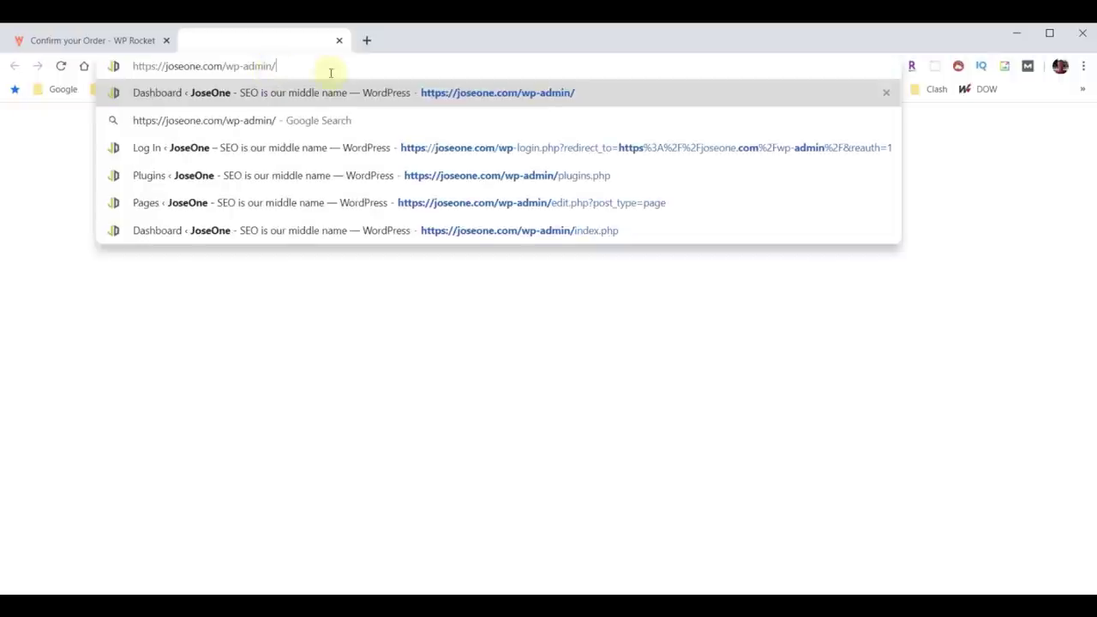
key("Return")
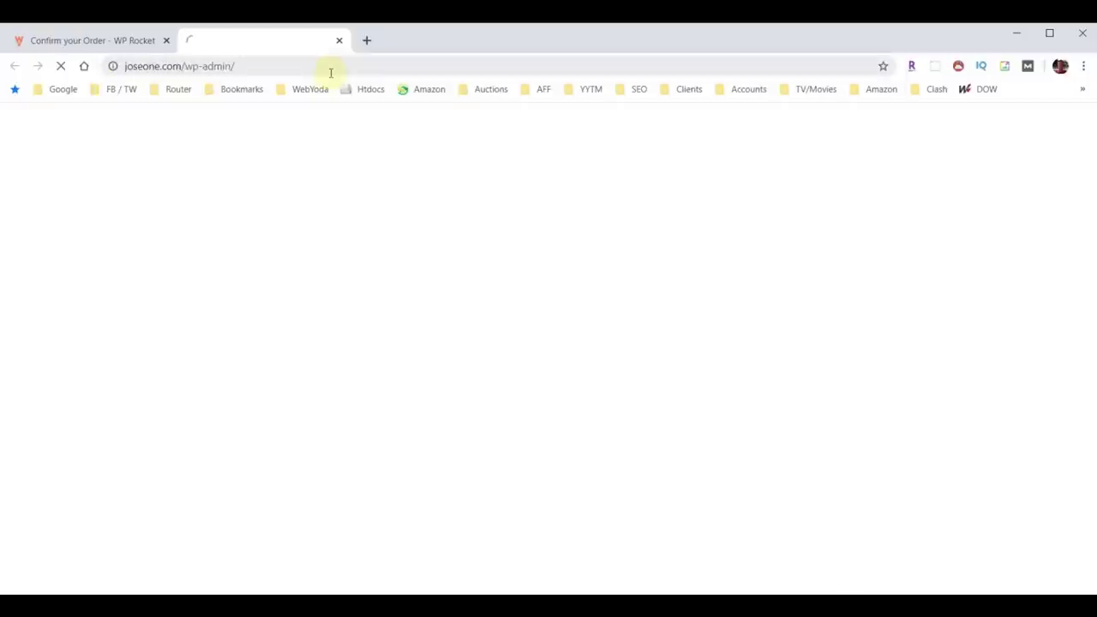
left_click(632, 426)
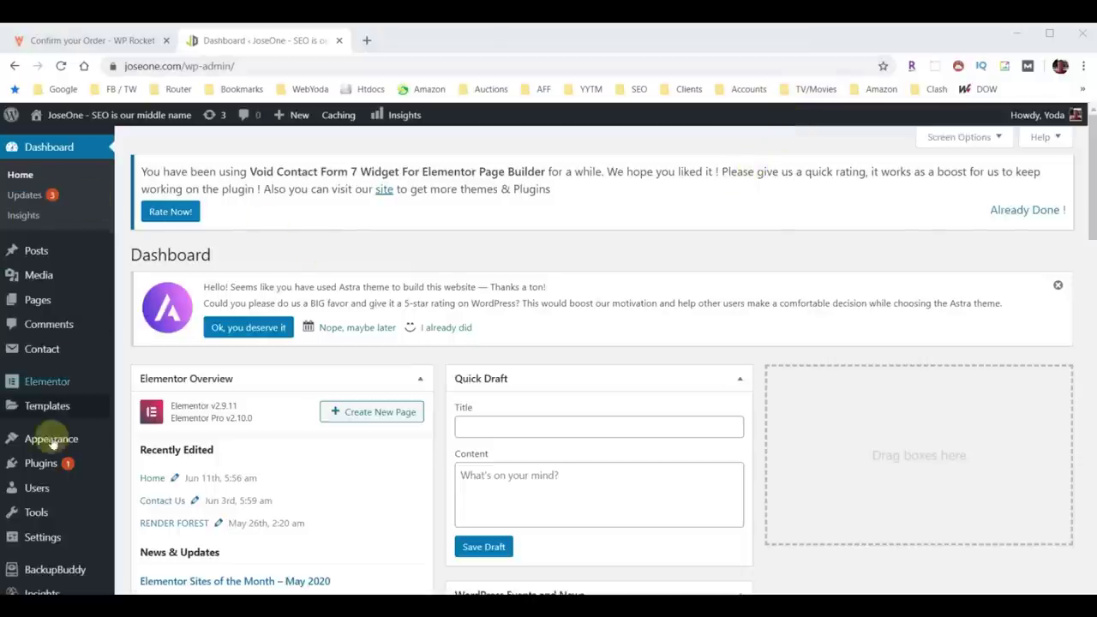
Run BackupBuddy's Complete Backup profile and download the finished 71.48 MB backup zip.
left_click(49, 573)
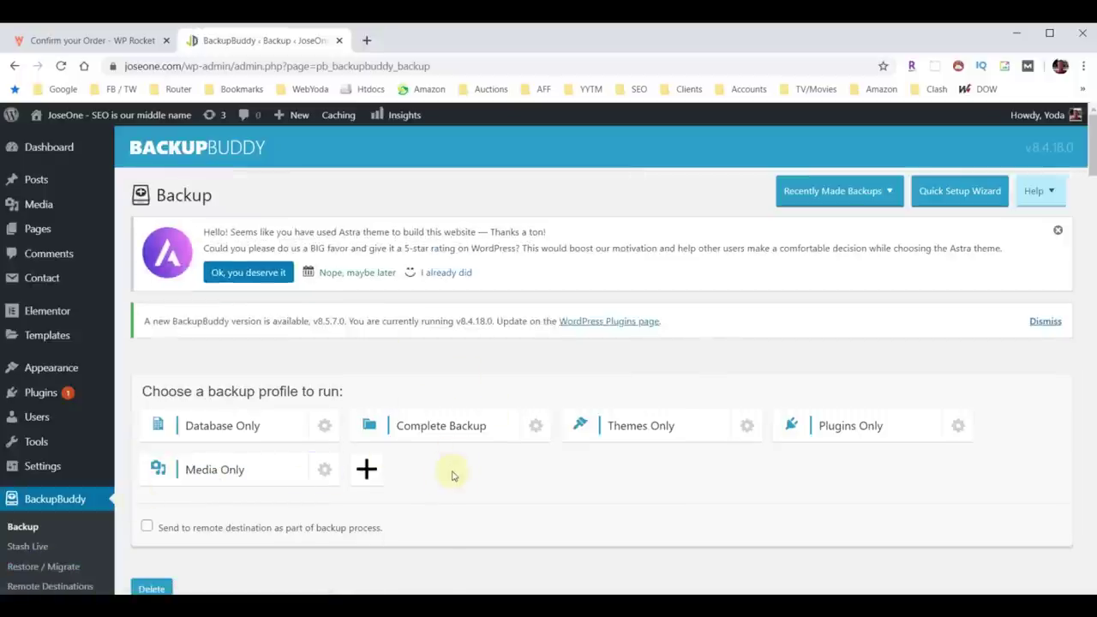
left_click(444, 426)
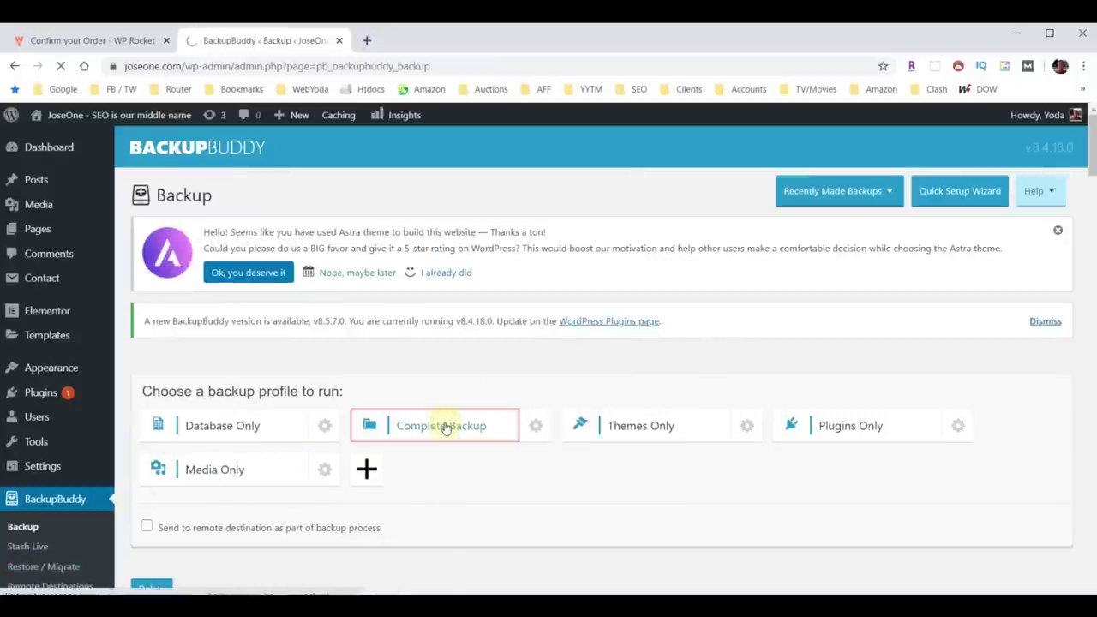
scroll(443, 422, "down", 5)
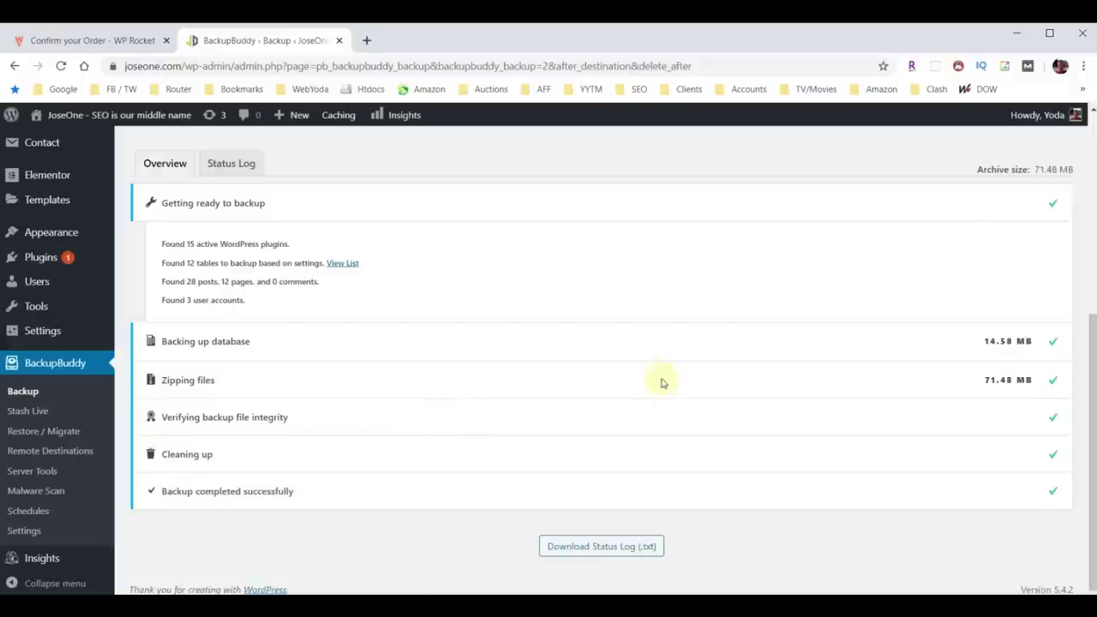
scroll(674, 395, "up", 3)
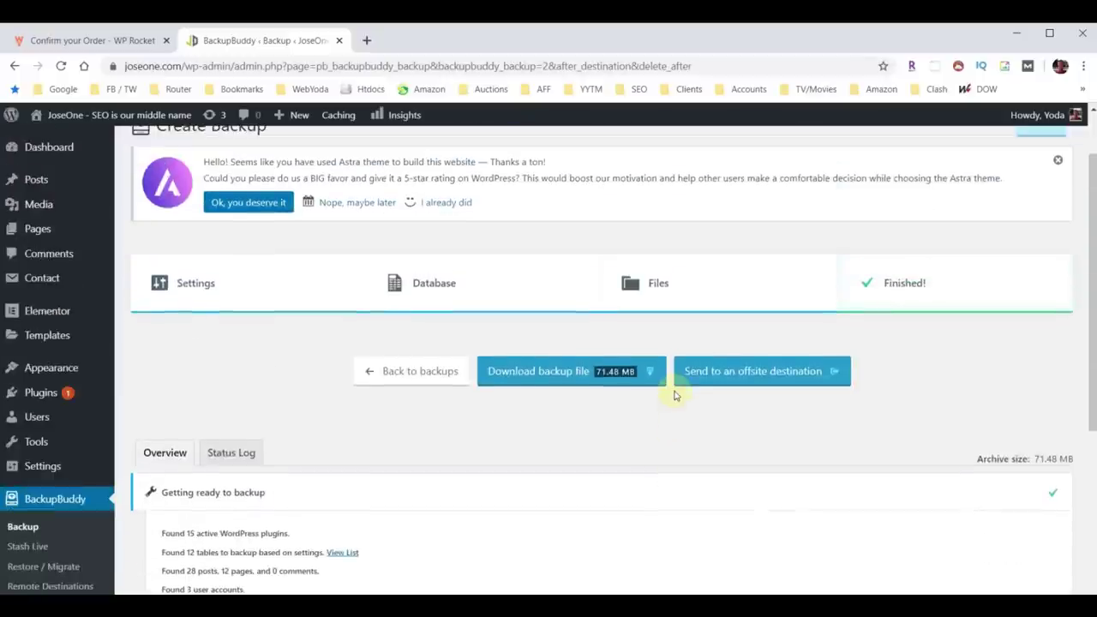
left_click(563, 380)
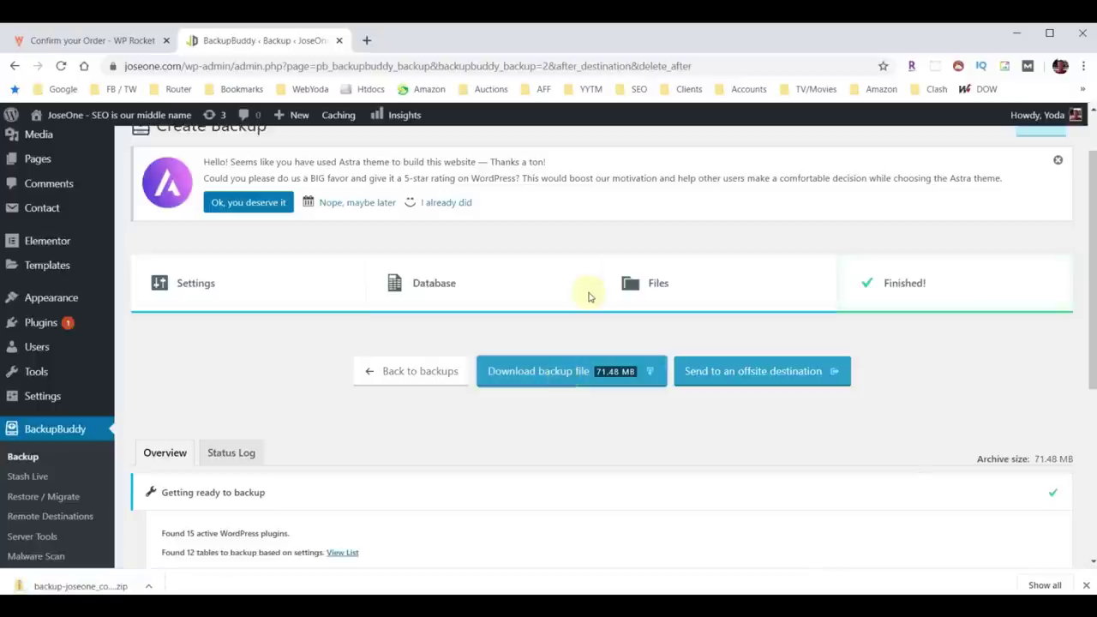
Show the downloaded backup zip in the Downloads folder, then minimize the Explorer window.
left_click(147, 586)
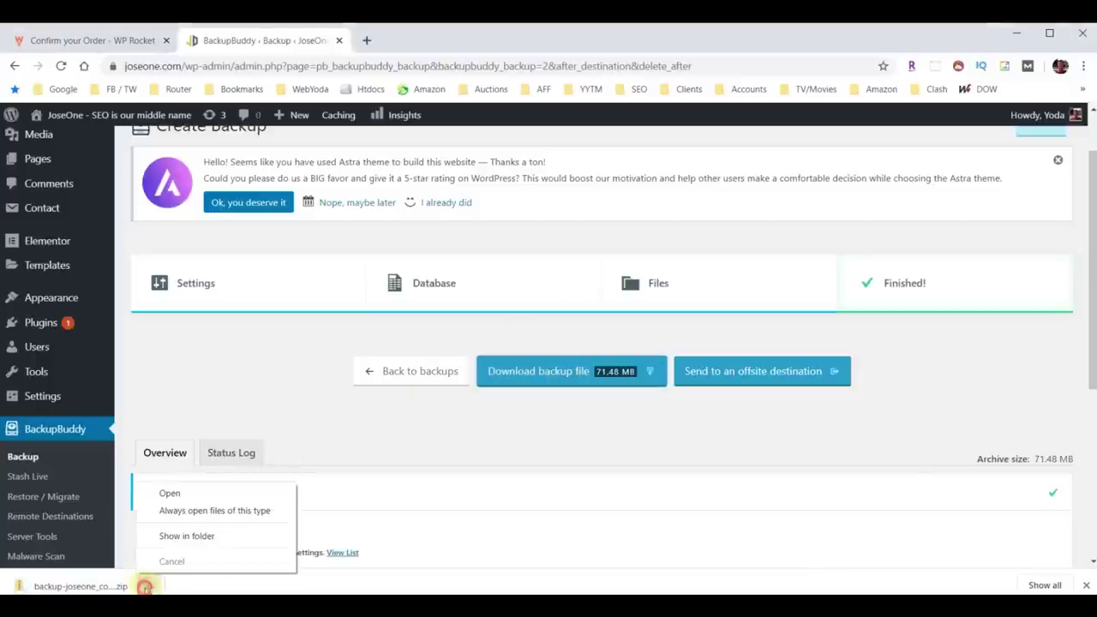
left_click(176, 536)
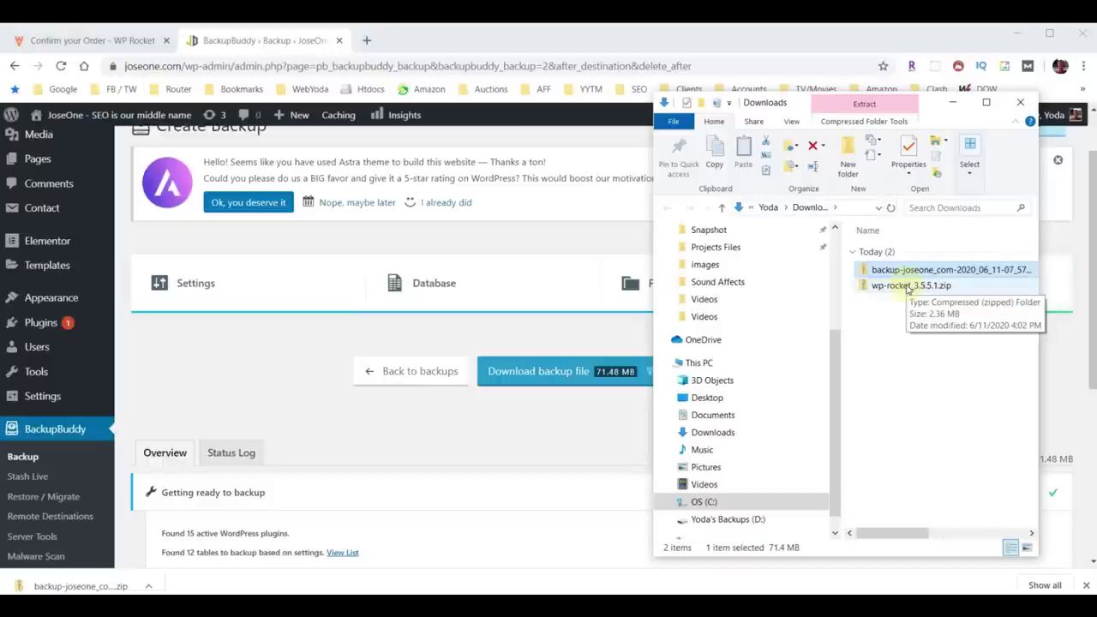
left_click(953, 103)
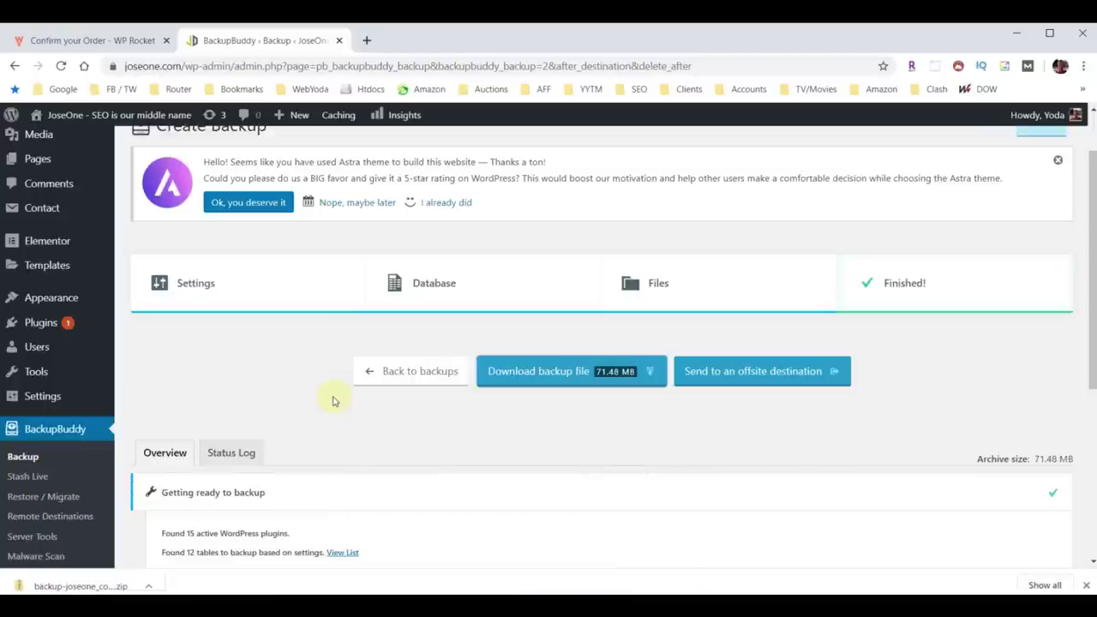
mouse_move(334, 127)
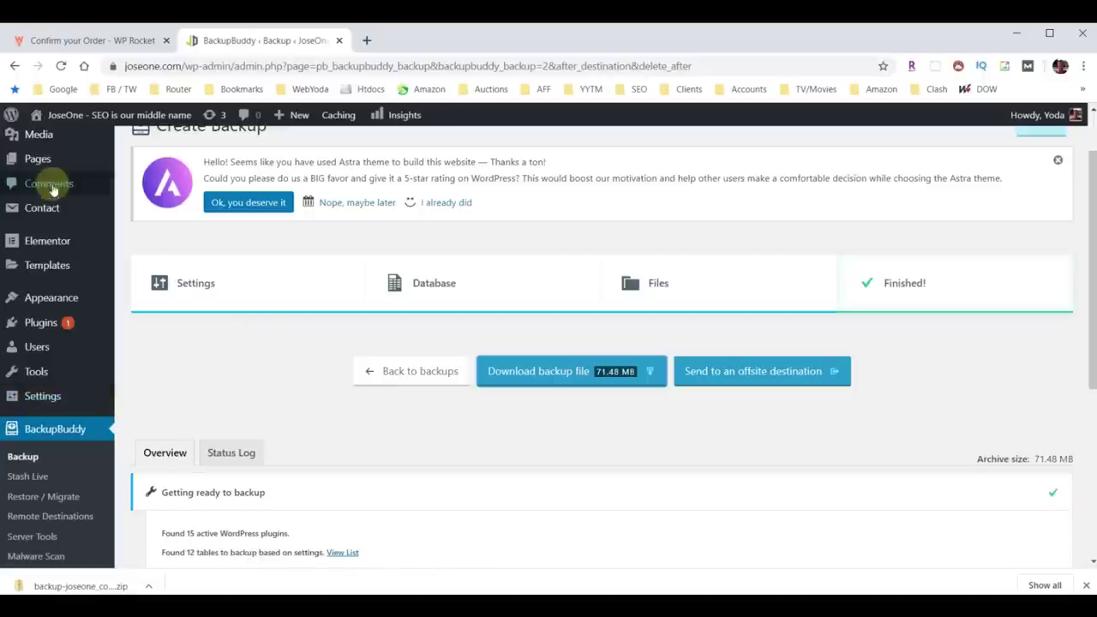
Save General Settings with Endurance Cache level Off (Level 0), then purge all cached content.
left_click(38, 403)
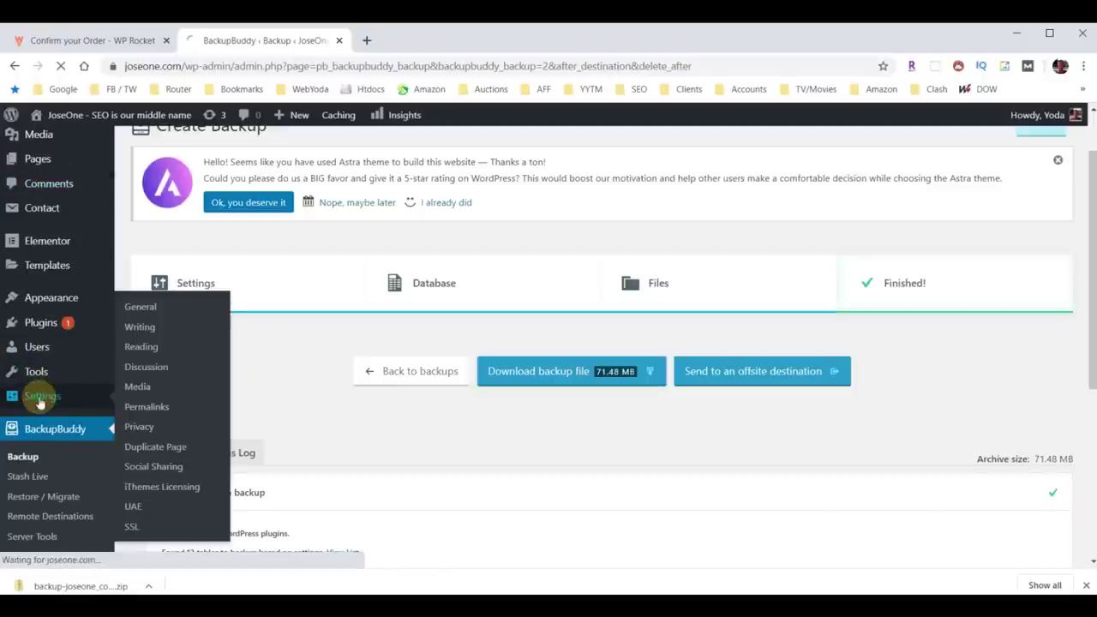
scroll(248, 317, "down", 4)
scroll(248, 316, "down", 5)
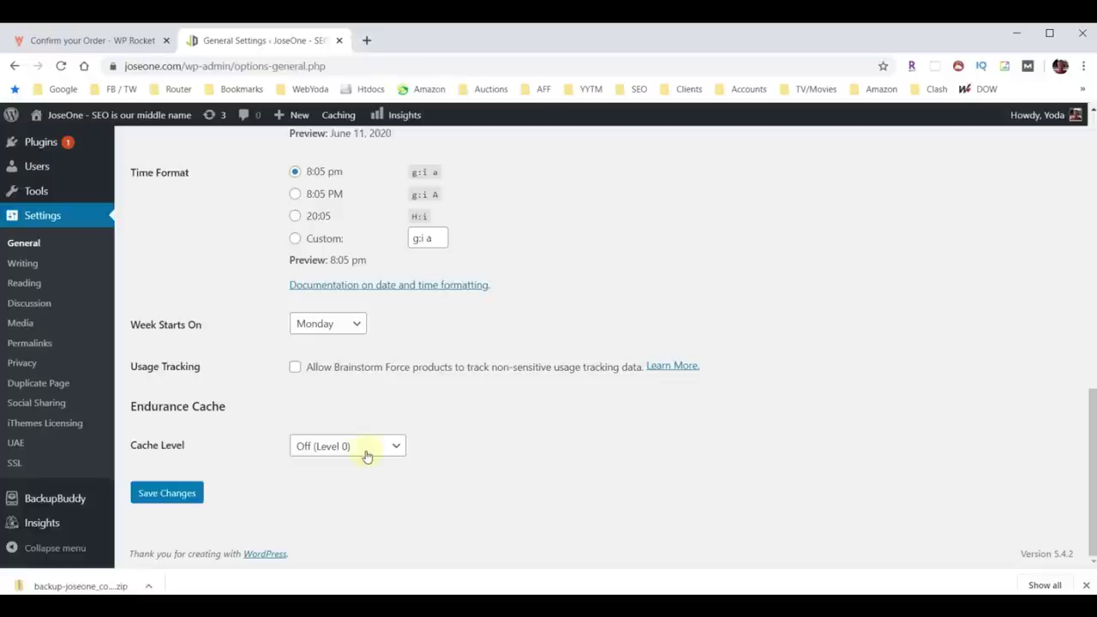
left_click(394, 445)
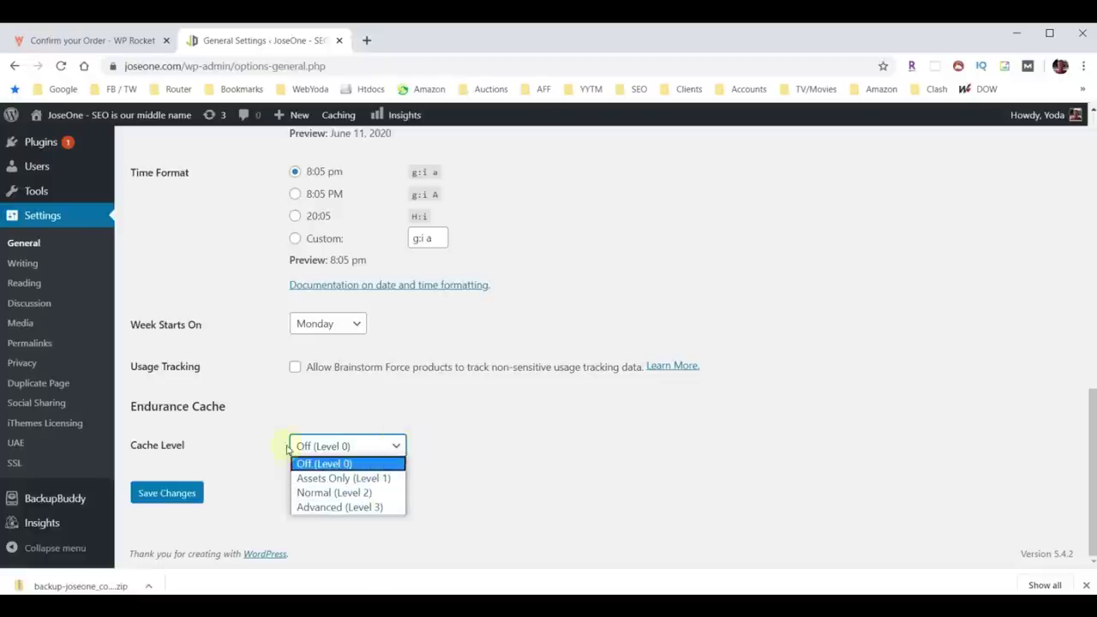
left_click(212, 443)
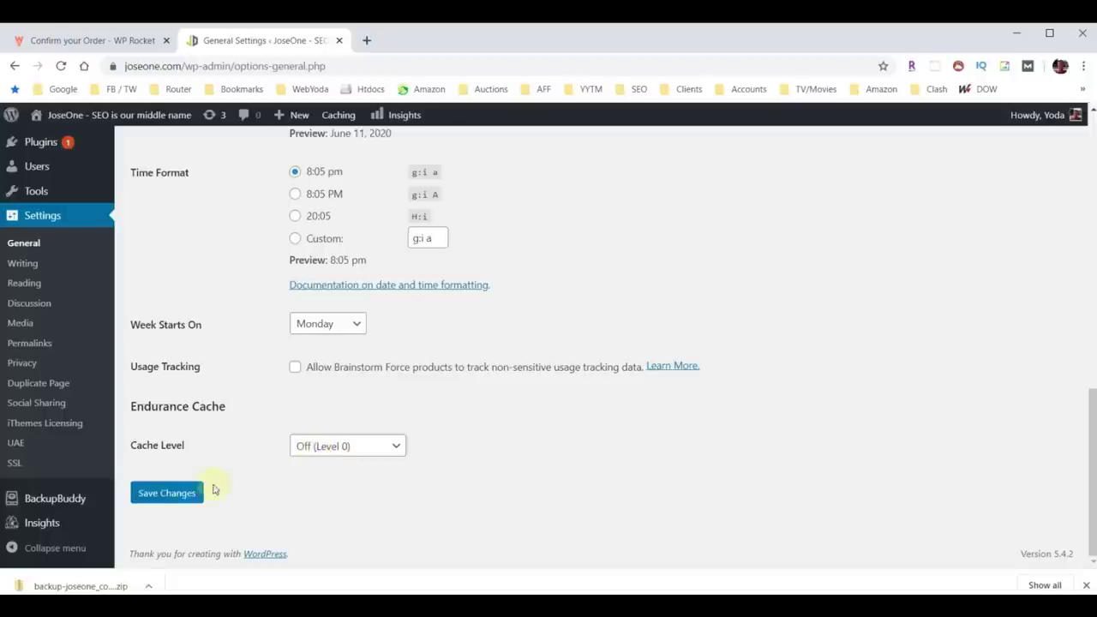
left_click(172, 493)
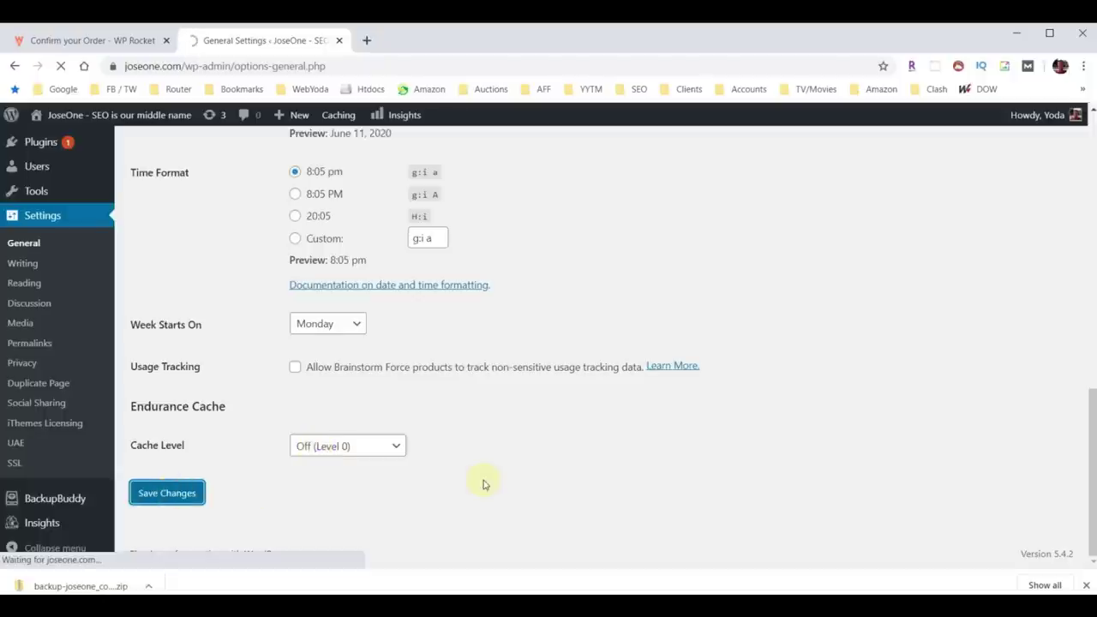
mouse_move(339, 116)
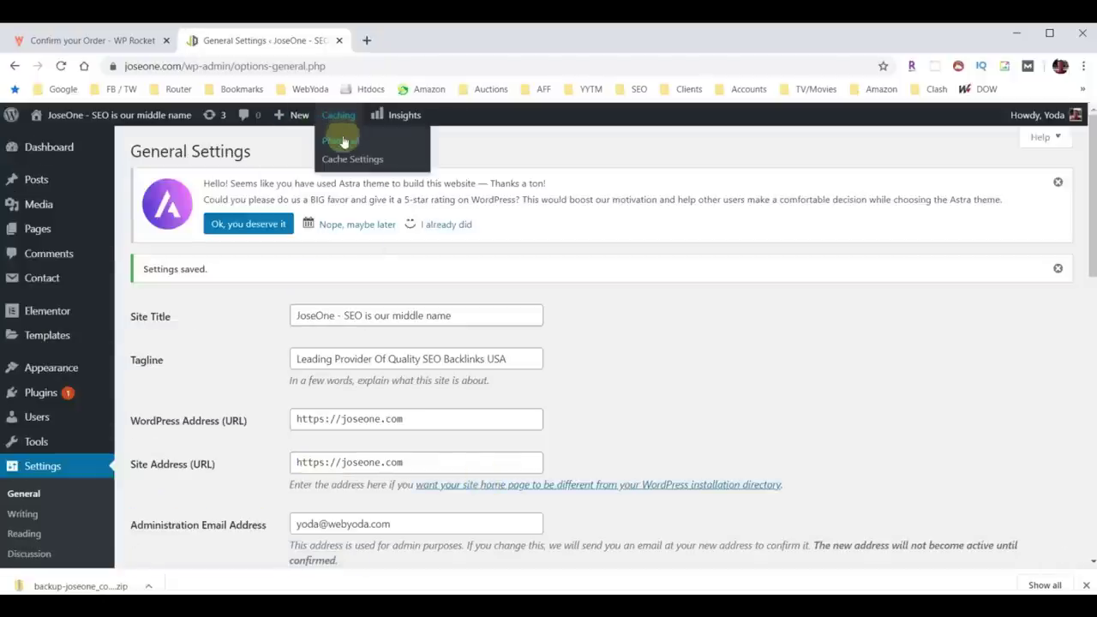
left_click(342, 141)
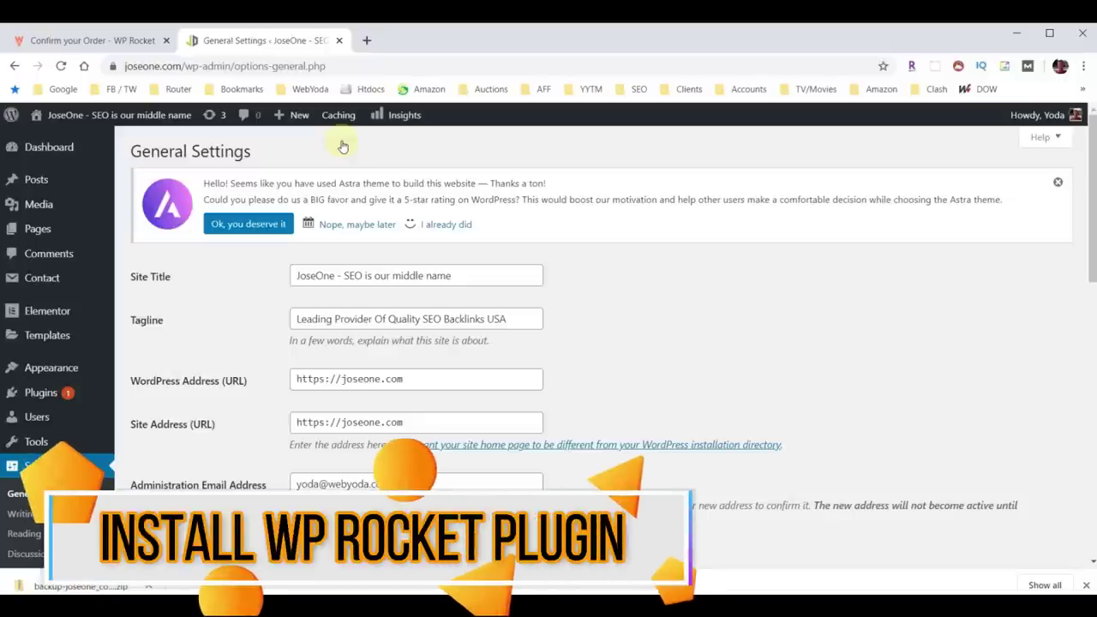
Upload wp-rocket_3.5.5.1.zip as a new plugin, install it and activate WP Rocket.
left_click(36, 399)
left_click(222, 152)
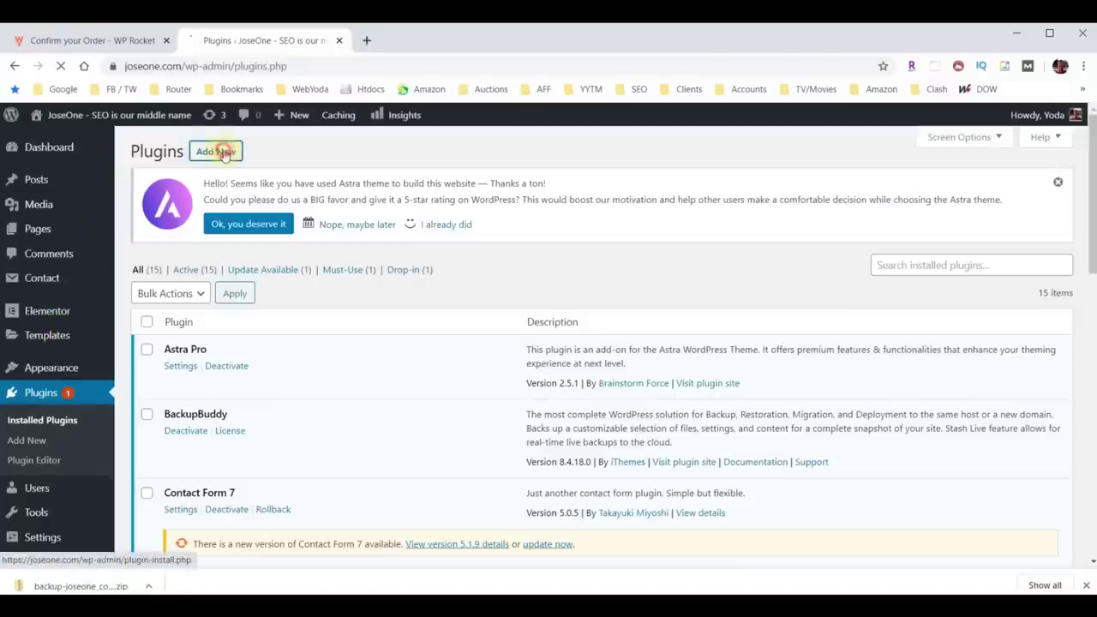
left_click(266, 152)
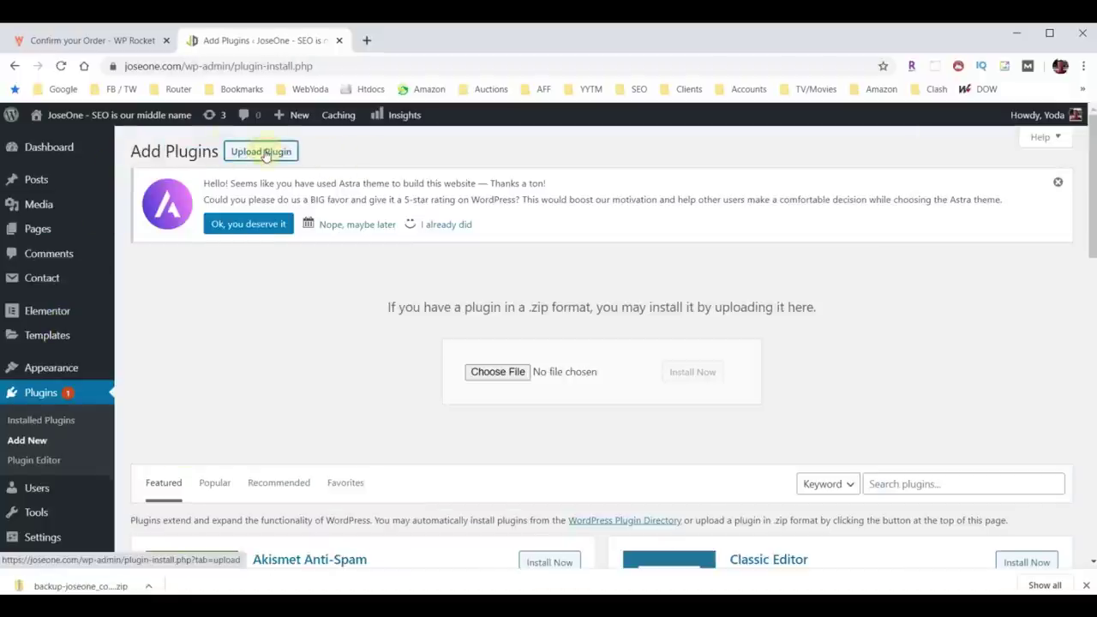
left_click(503, 376)
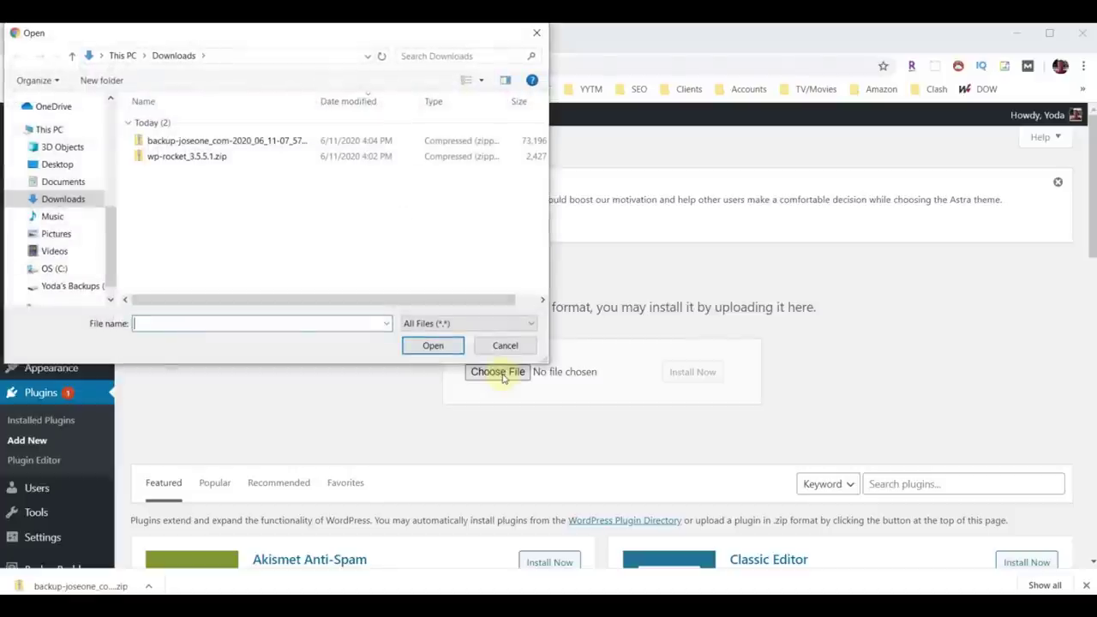
left_click(196, 157)
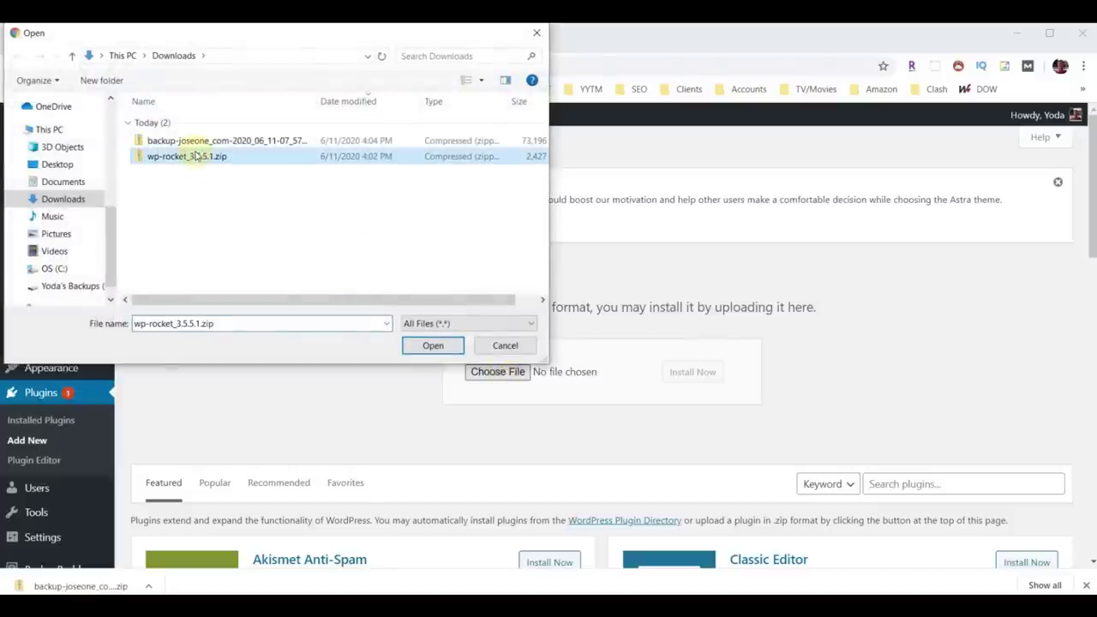
left_click(433, 348)
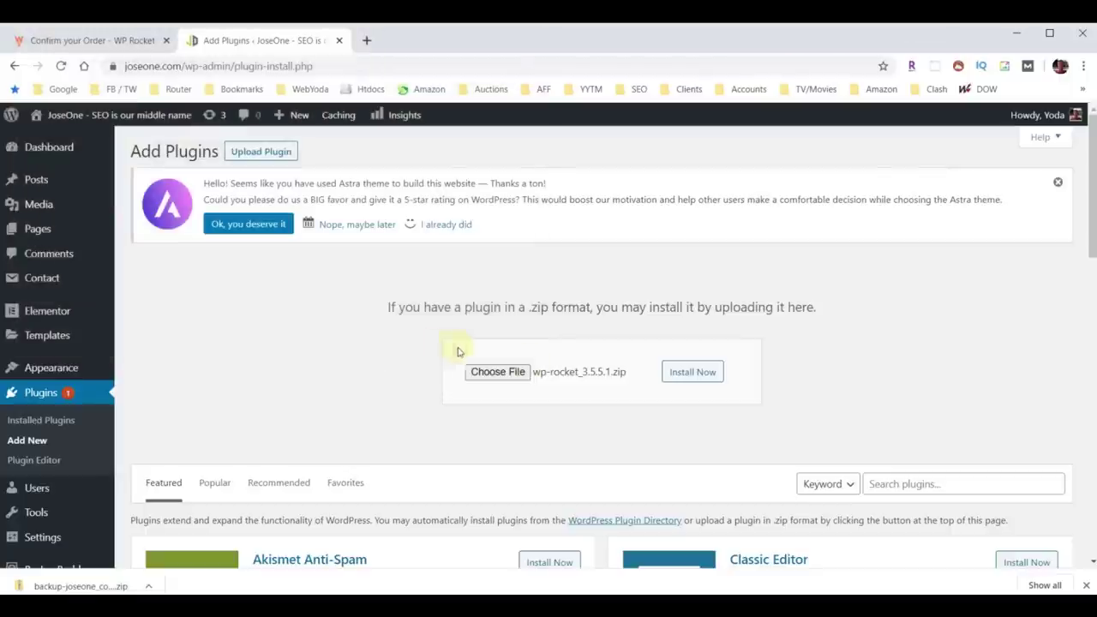
left_click(693, 374)
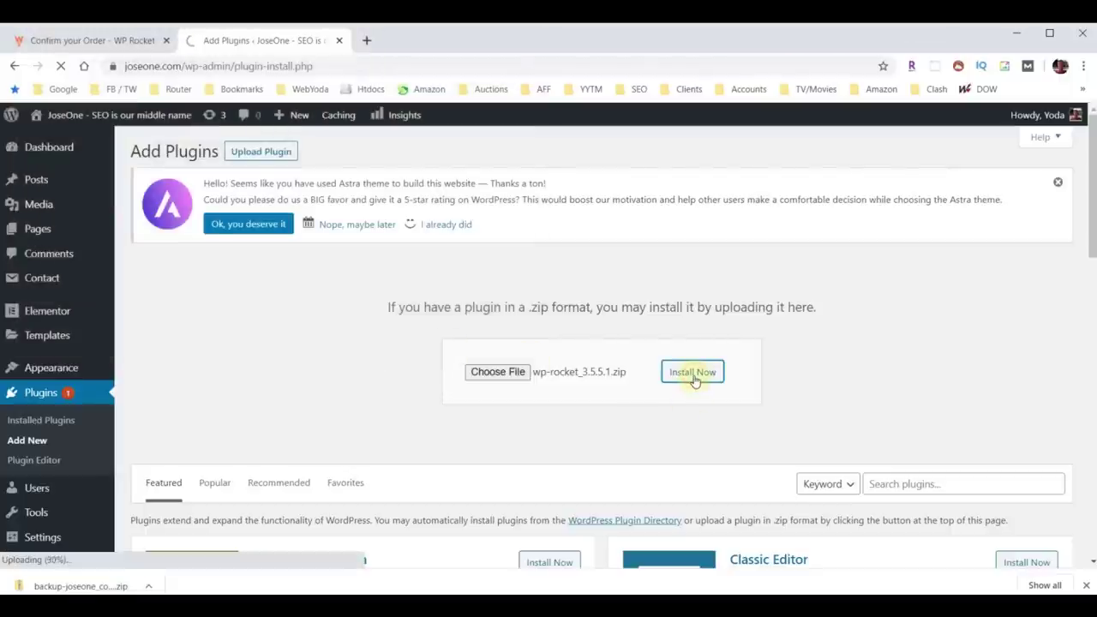
left_click(174, 338)
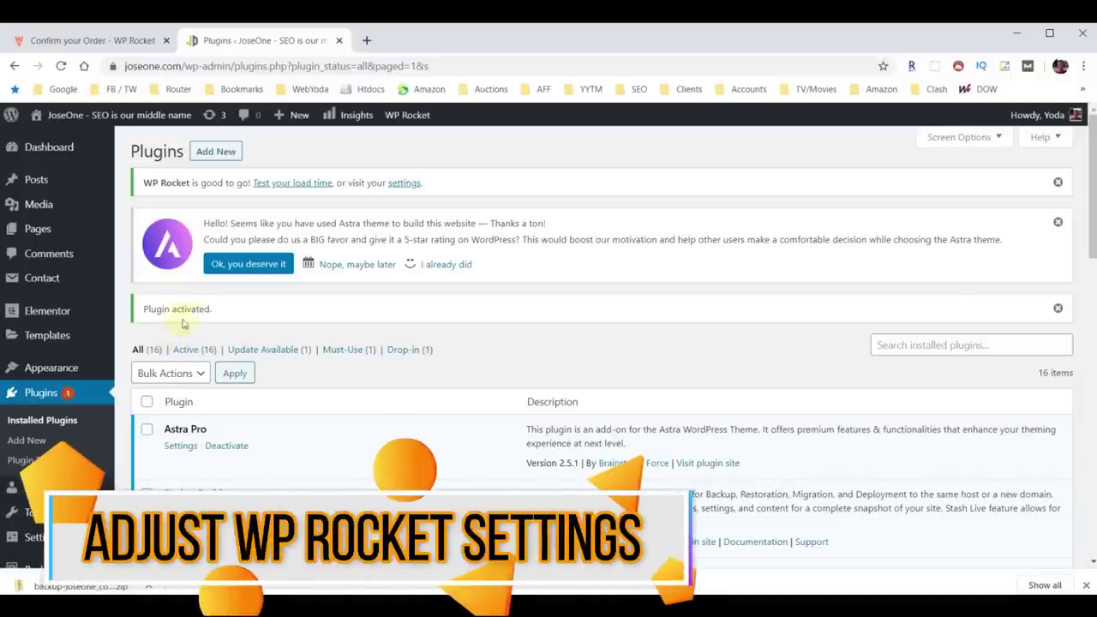
scroll(433, 277, "down", 6)
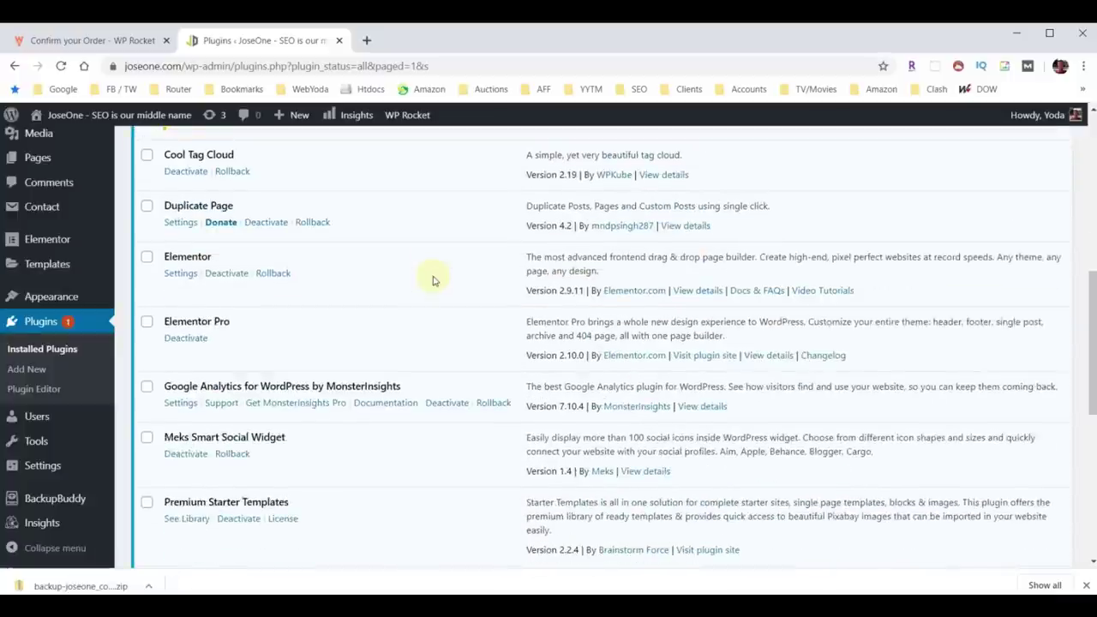
Tick 'Separate cache files for mobile devices' in WP Rocket's Cache options and save.
scroll(433, 277, "down", 7)
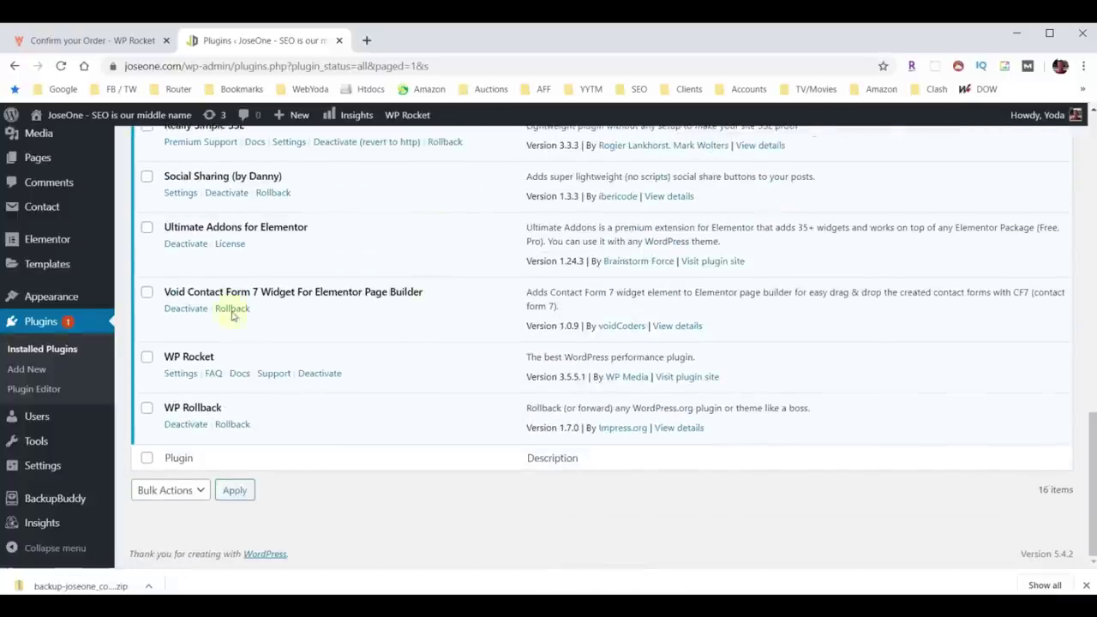
left_click(185, 378)
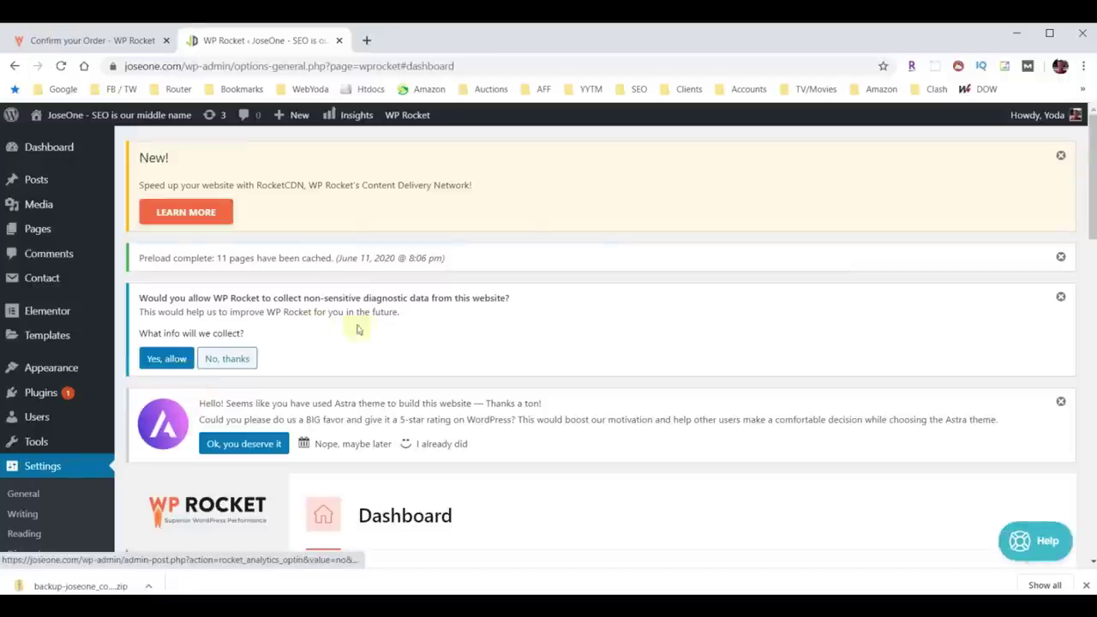
scroll(421, 300, "down", 3)
scroll(434, 314, "down", 2)
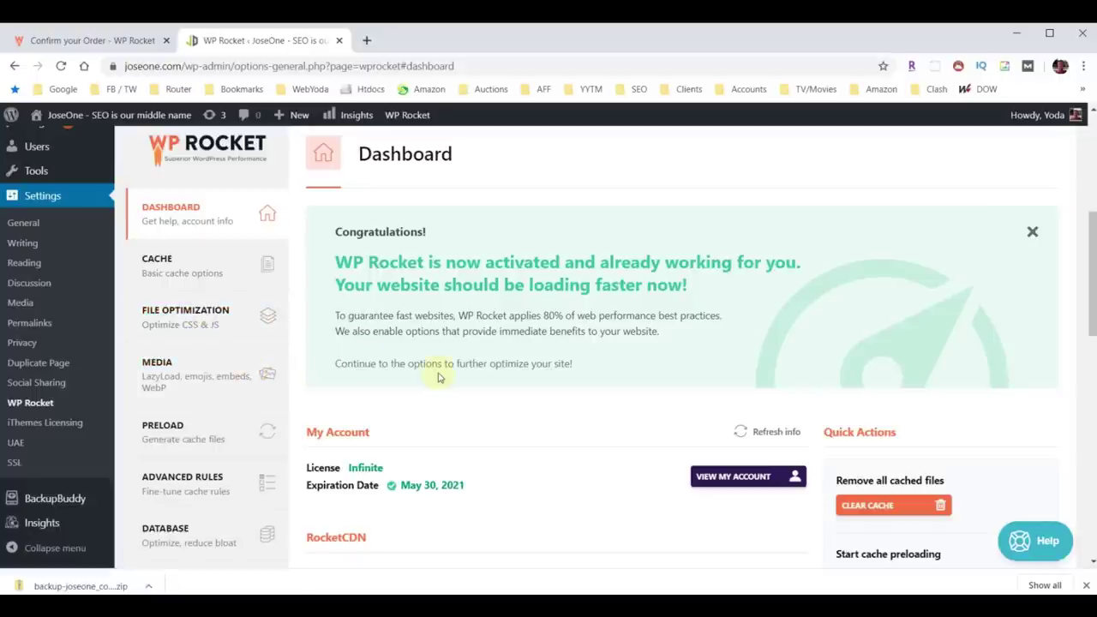
left_click(162, 267)
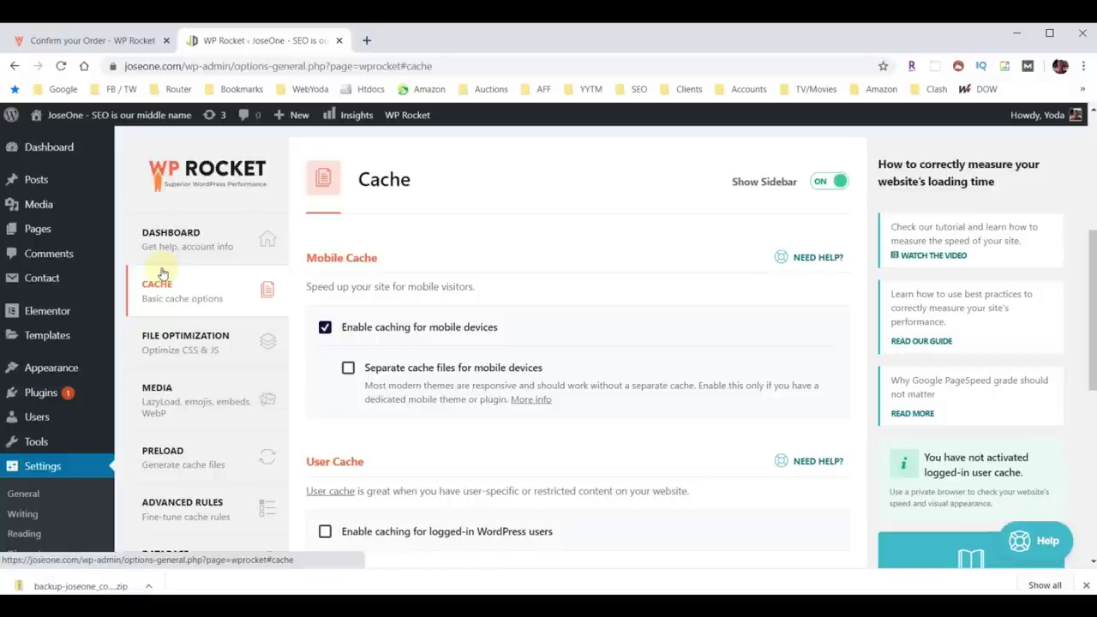
scroll(673, 272, "down", 1)
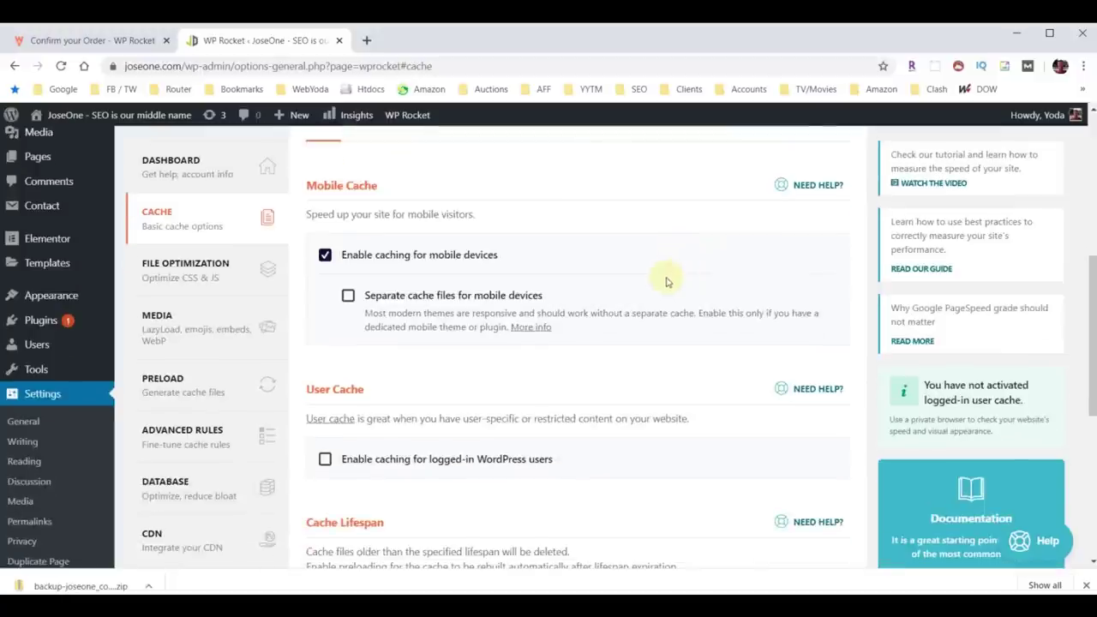
left_click(348, 296)
scroll(397, 311, "down", 2)
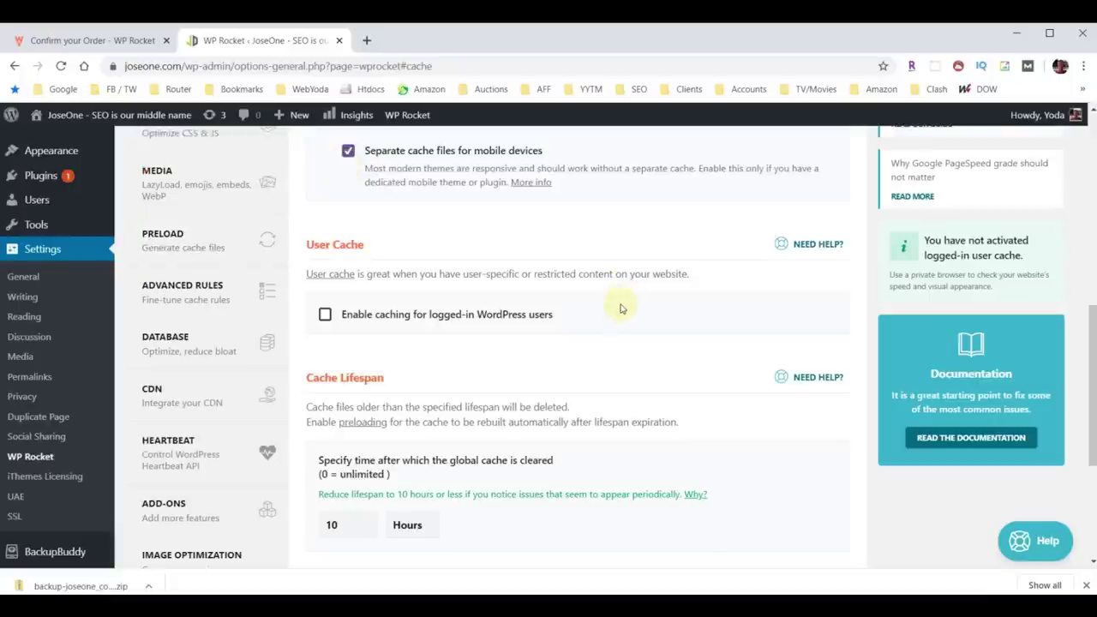
scroll(571, 306, "up", 1)
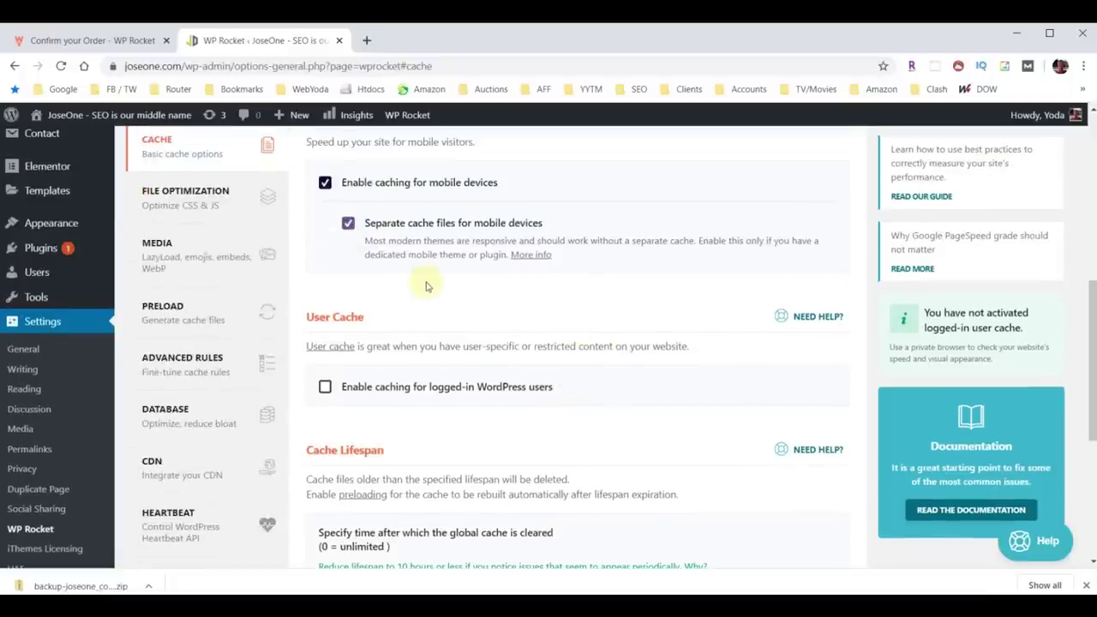
scroll(608, 343, "down", 4)
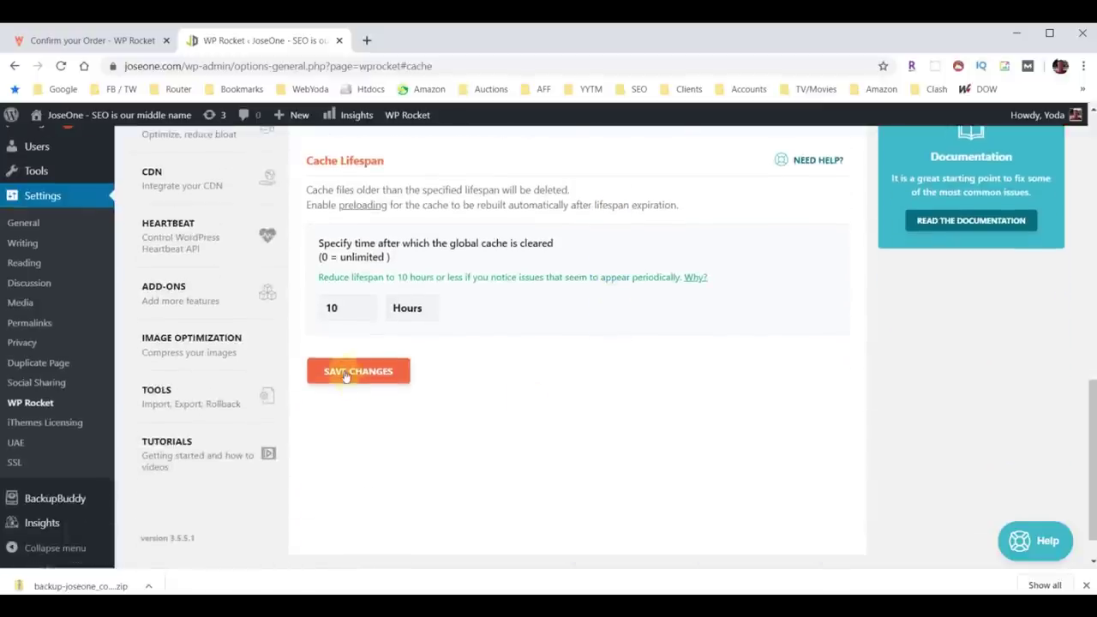
left_click(346, 373)
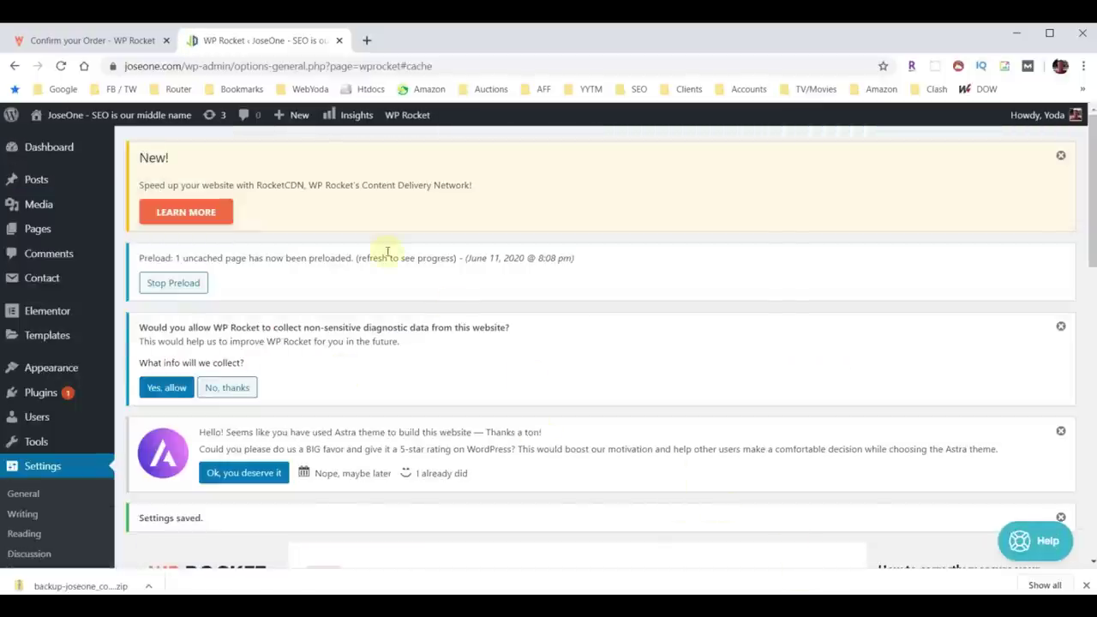
right_click(94, 117)
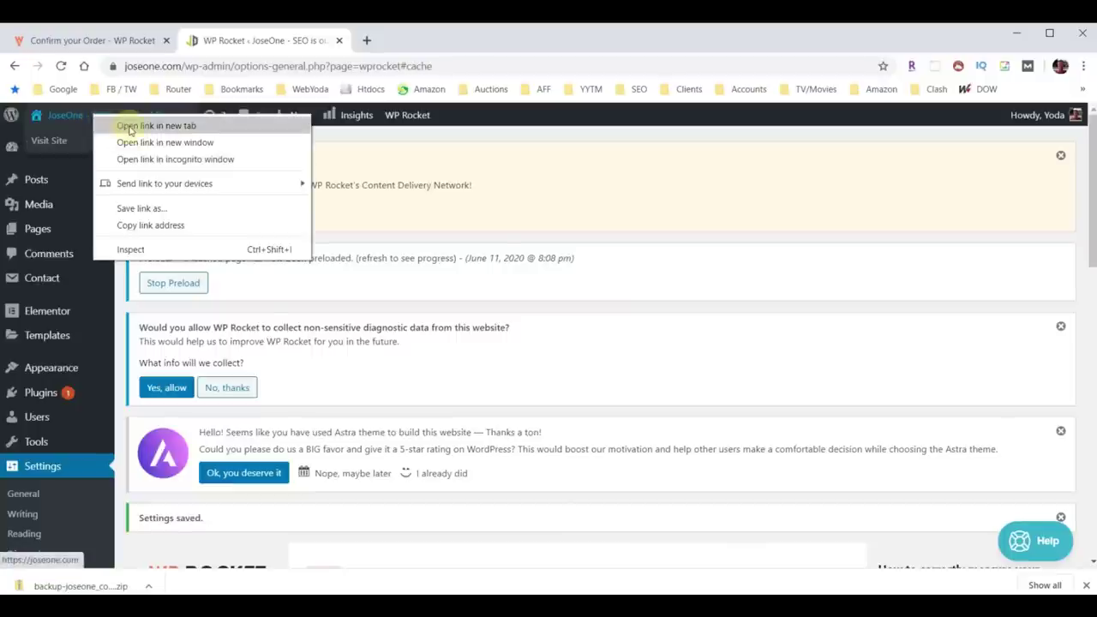
left_click(129, 130)
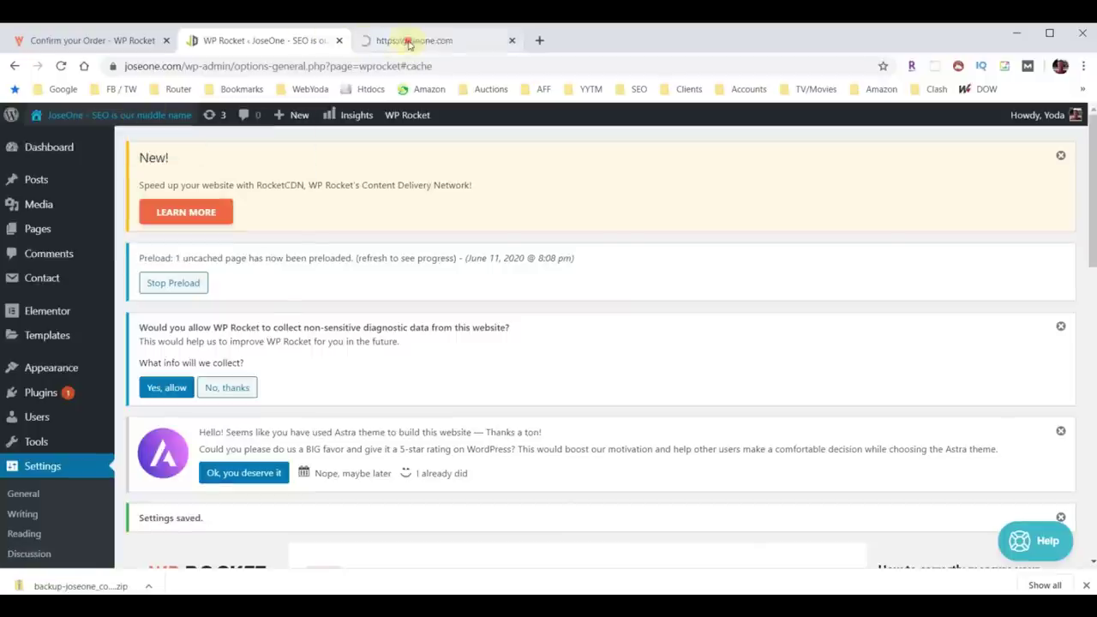
left_click(409, 42)
scroll(693, 310, "down", 10)
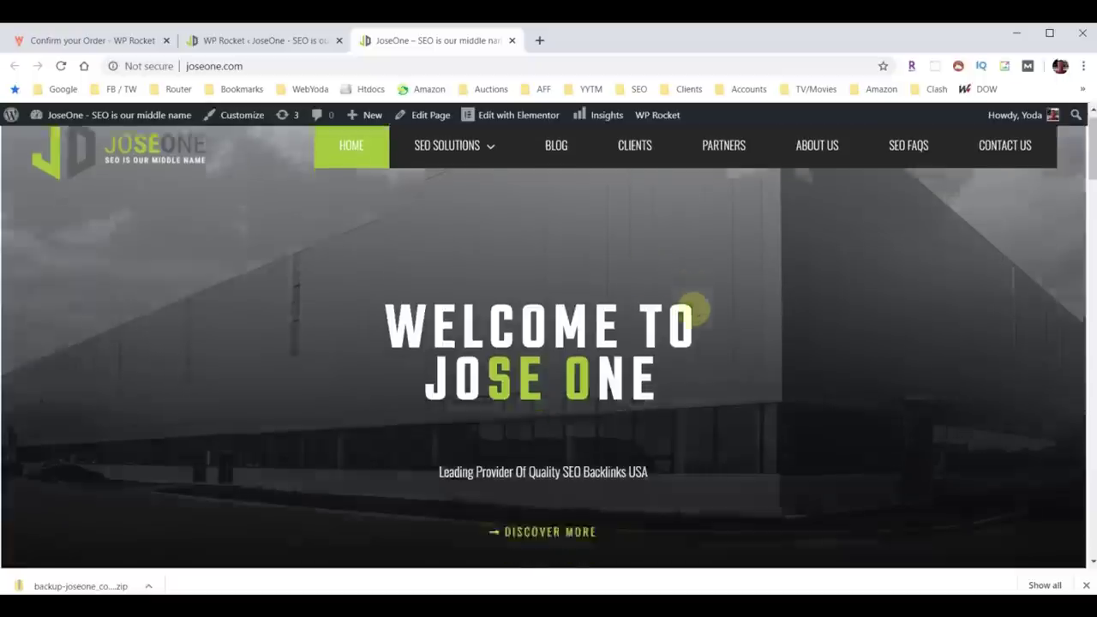
scroll(694, 314, "down", 10)
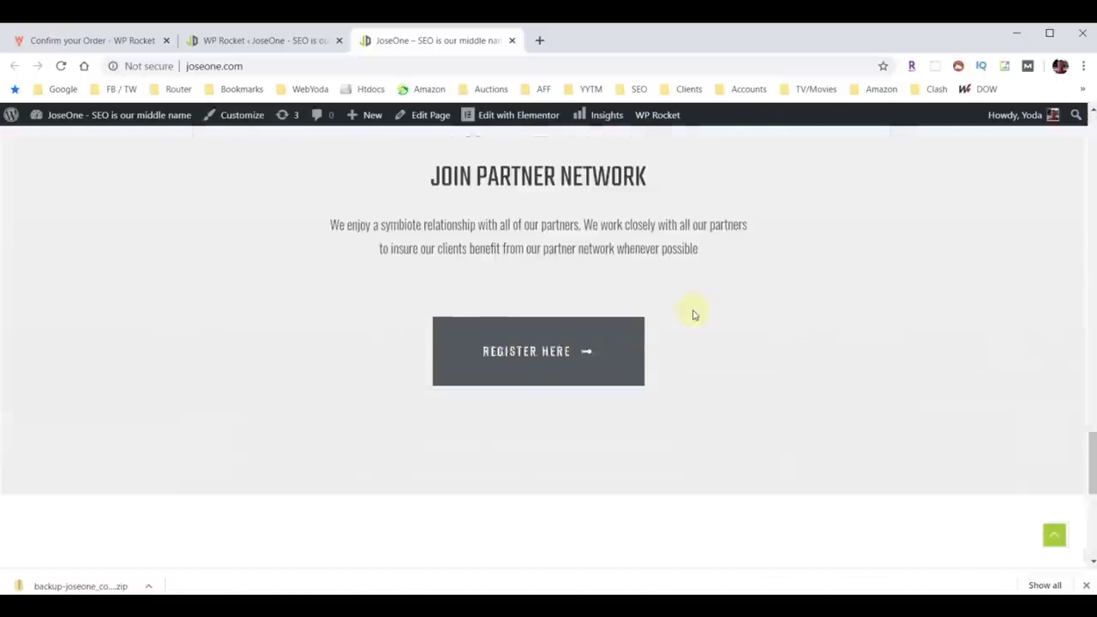
scroll(693, 314, "up", 5)
scroll(693, 315, "up", 15)
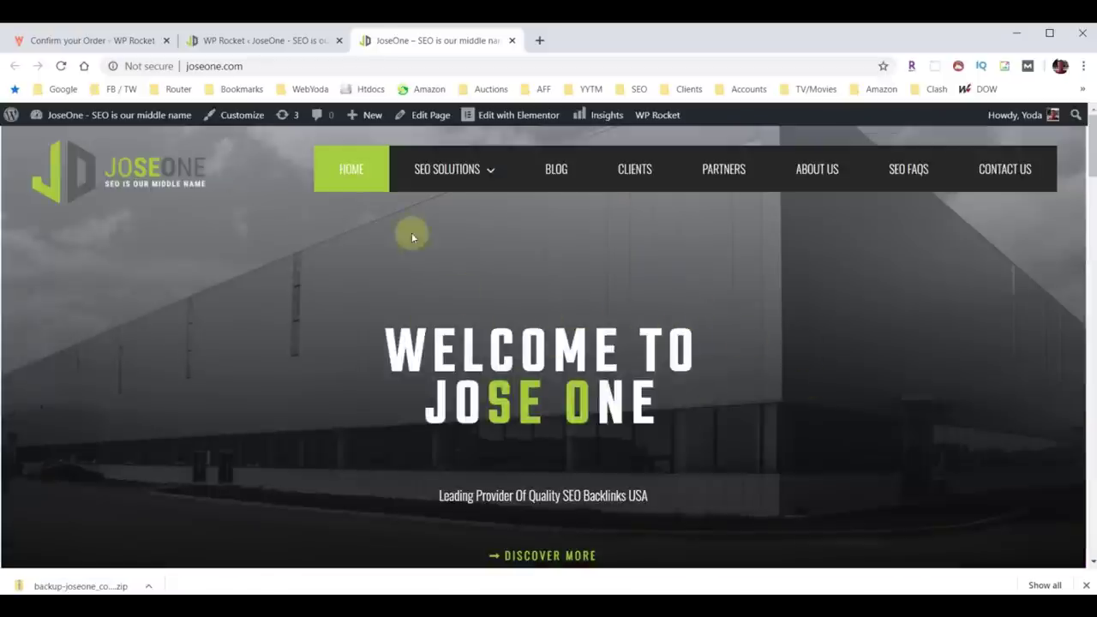
In WP Rocket File Optimization, enable Minify HTML and removing query strings from static resources.
left_click(248, 43)
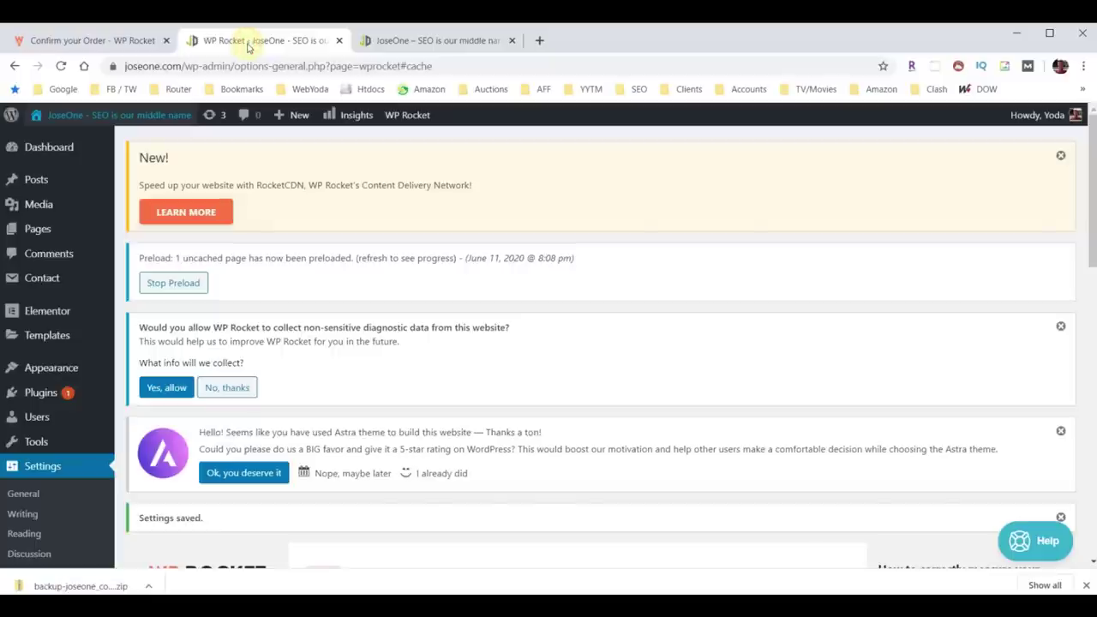
mouse_move(292, 115)
scroll(417, 258, "down", 6)
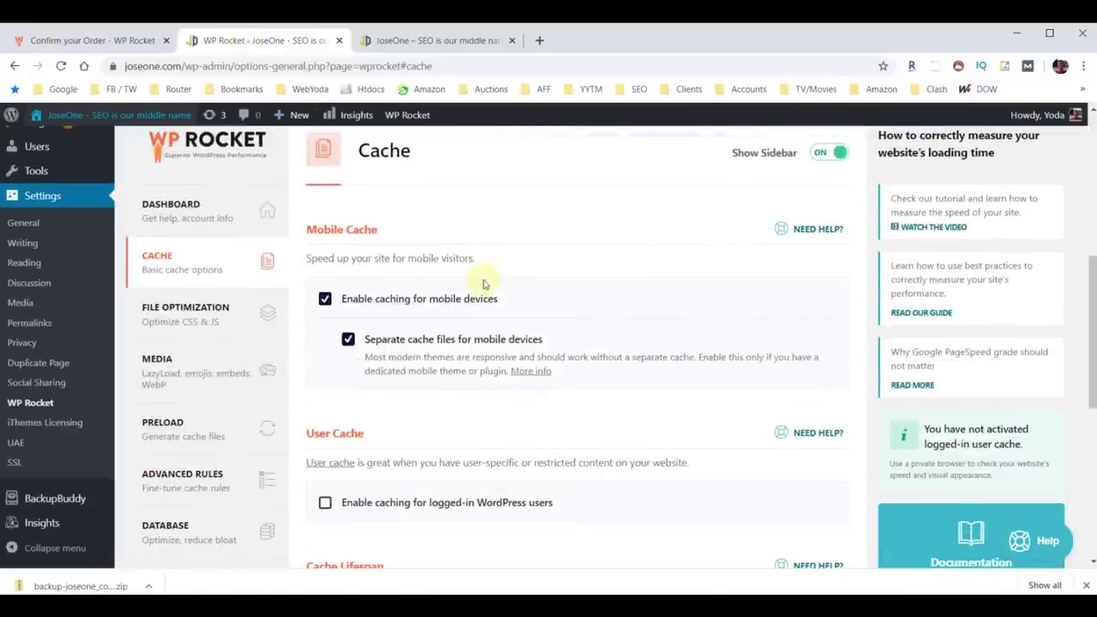
left_click(180, 311)
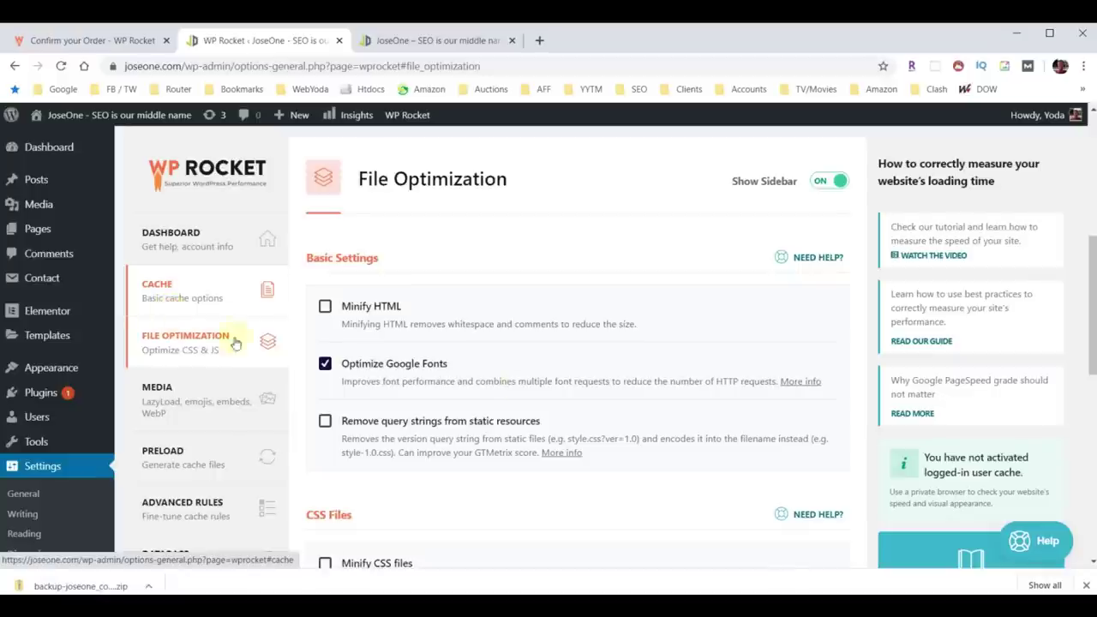
scroll(526, 380, "down", 2)
left_click(325, 161)
left_click(327, 276)
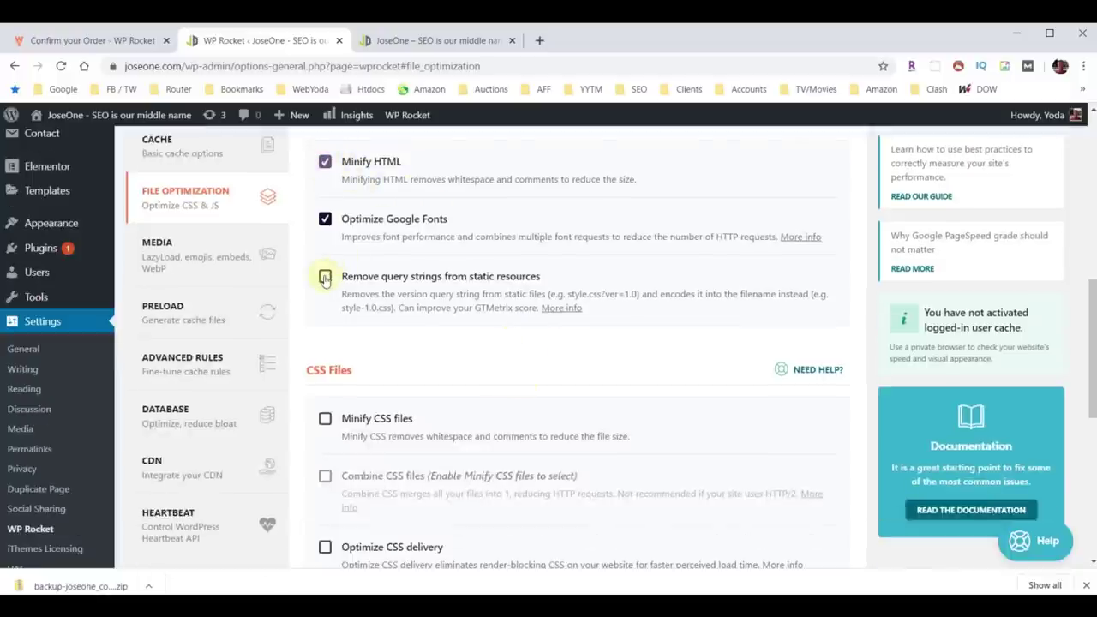
scroll(383, 295, "down", 2)
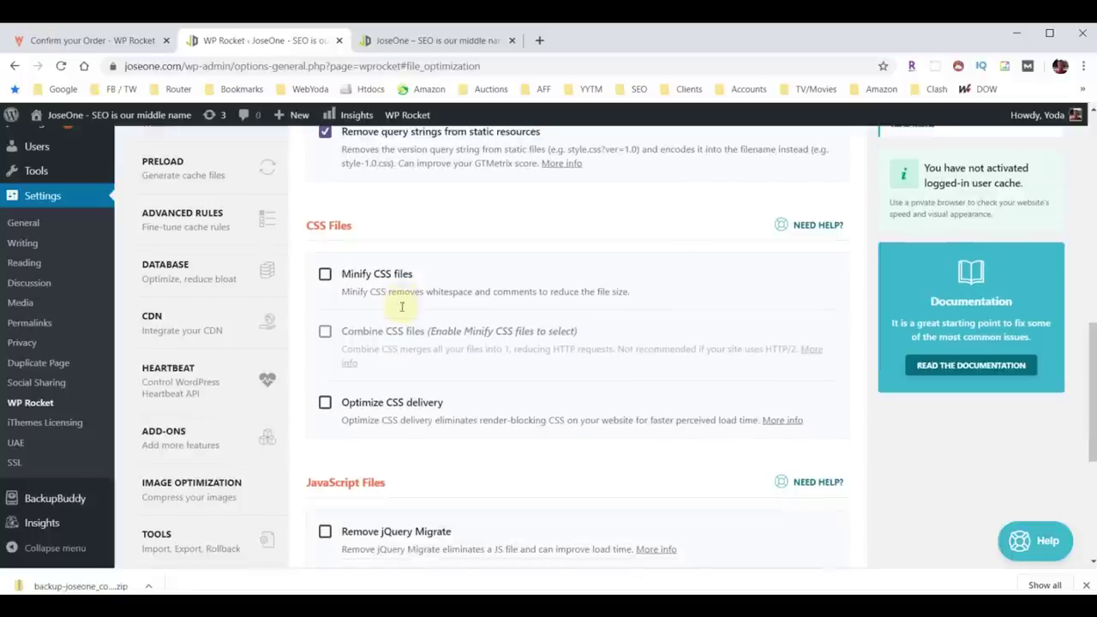
Enable Minify CSS, Combine CSS and Optimize CSS delivery, confirming the warnings.
left_click(325, 274)
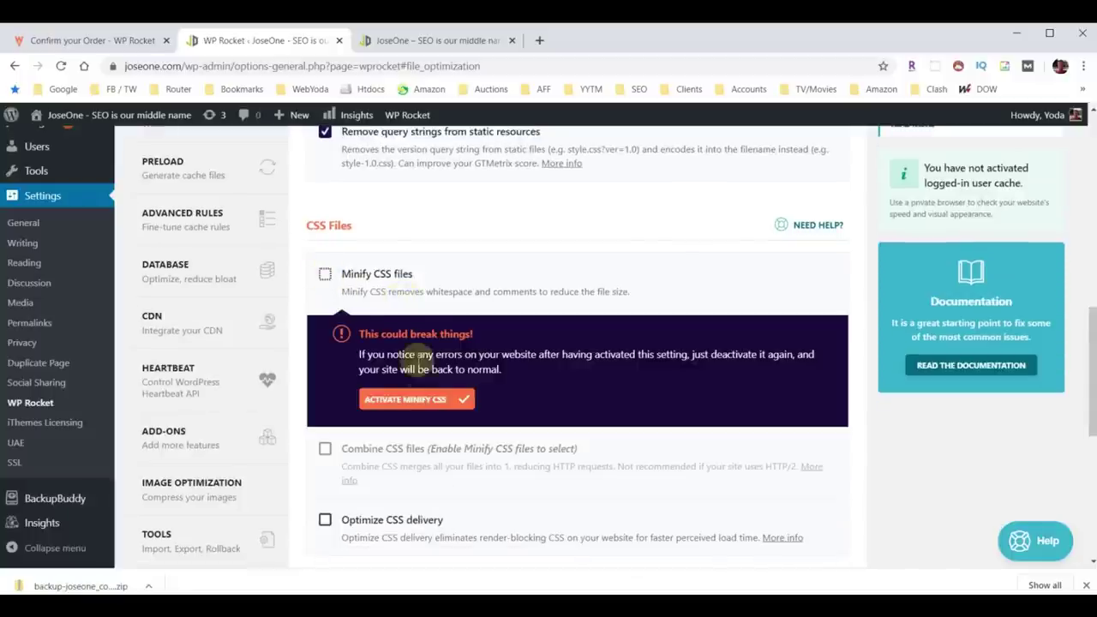
left_click(403, 399)
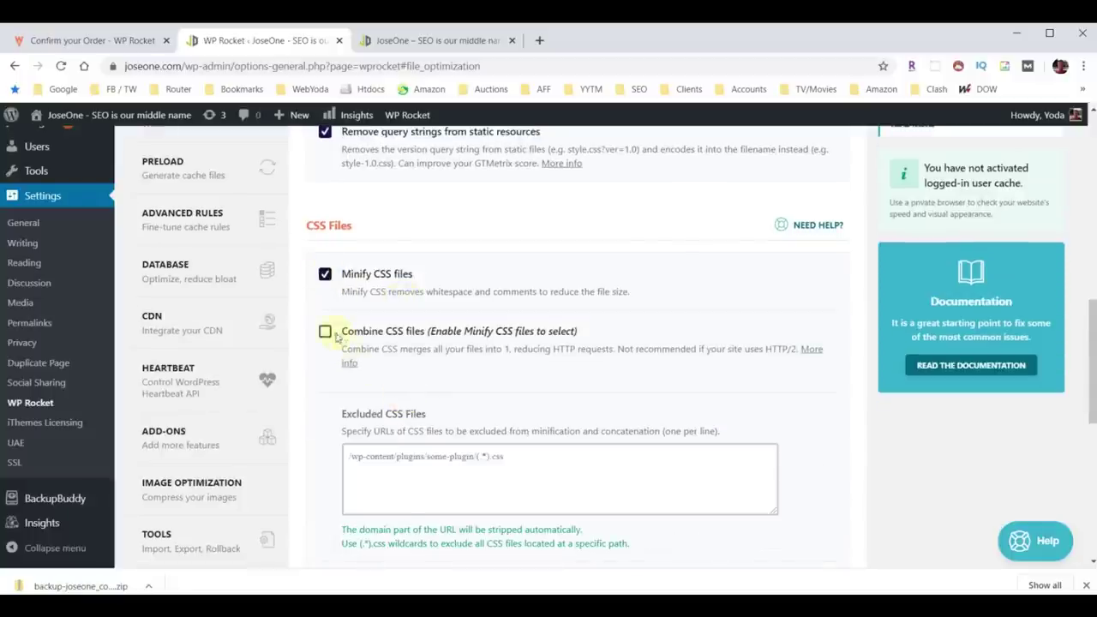
left_click(325, 332)
left_click(429, 469)
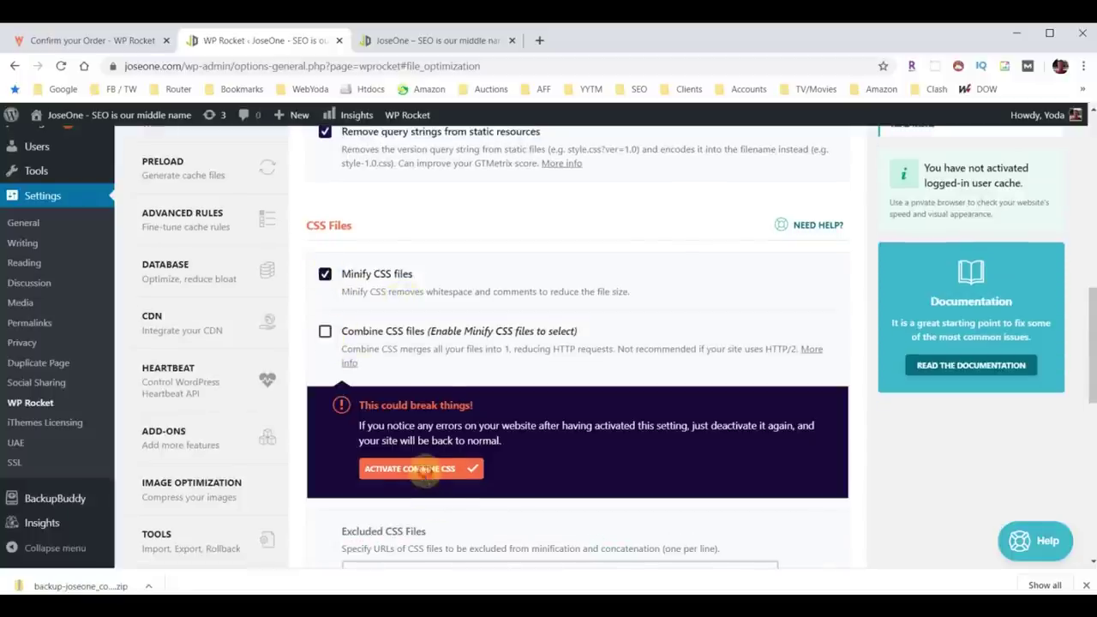
scroll(469, 425, "down", 3)
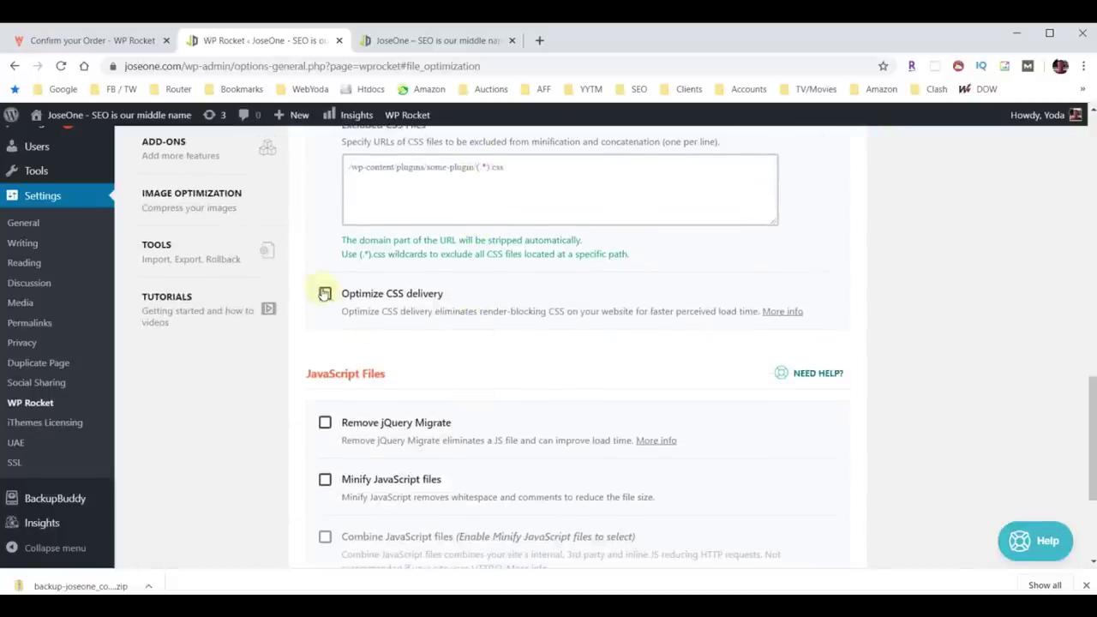
left_click(325, 294)
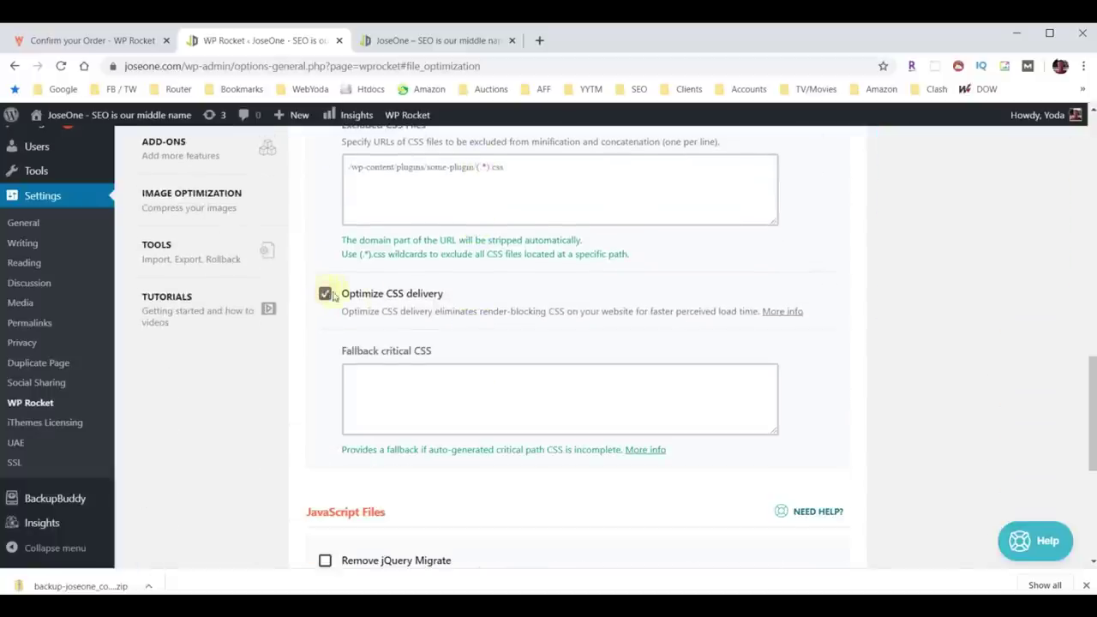
Enable Remove jQuery Migrate, Minify JavaScript and Load JavaScript deferred, then save.
scroll(385, 299, "down", 2)
left_click(326, 417)
scroll(455, 363, "down", 2)
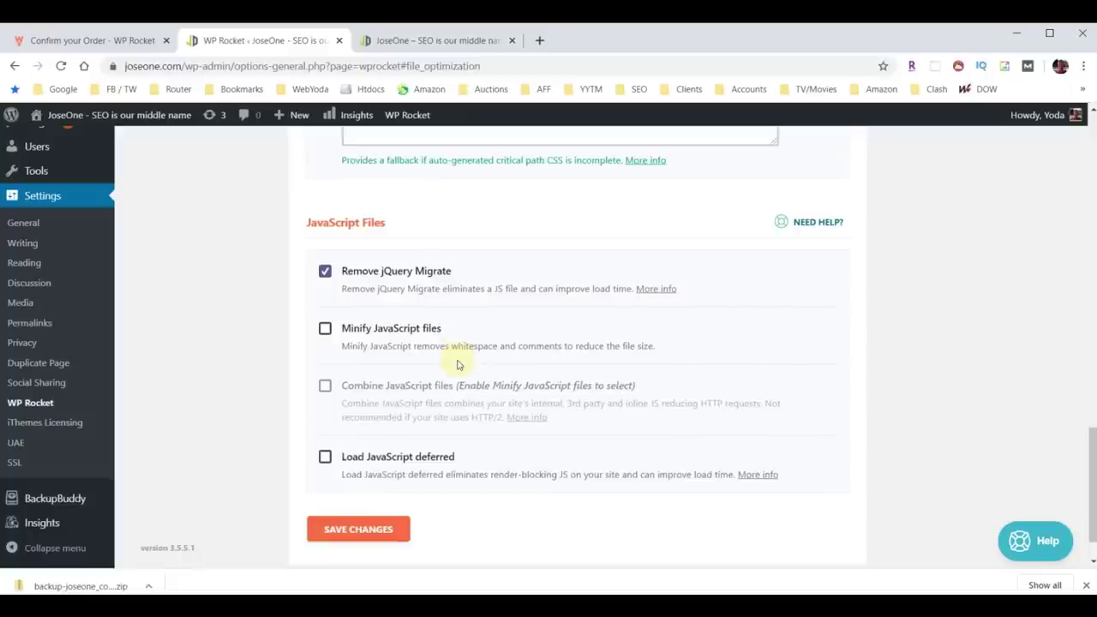
left_click(325, 328)
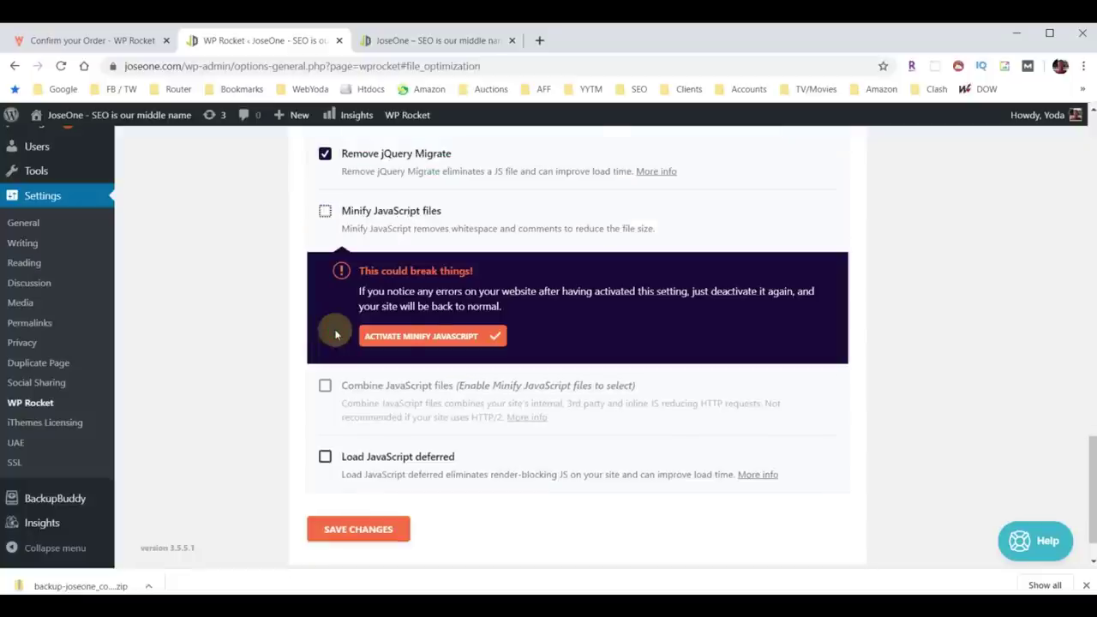
left_click(433, 335)
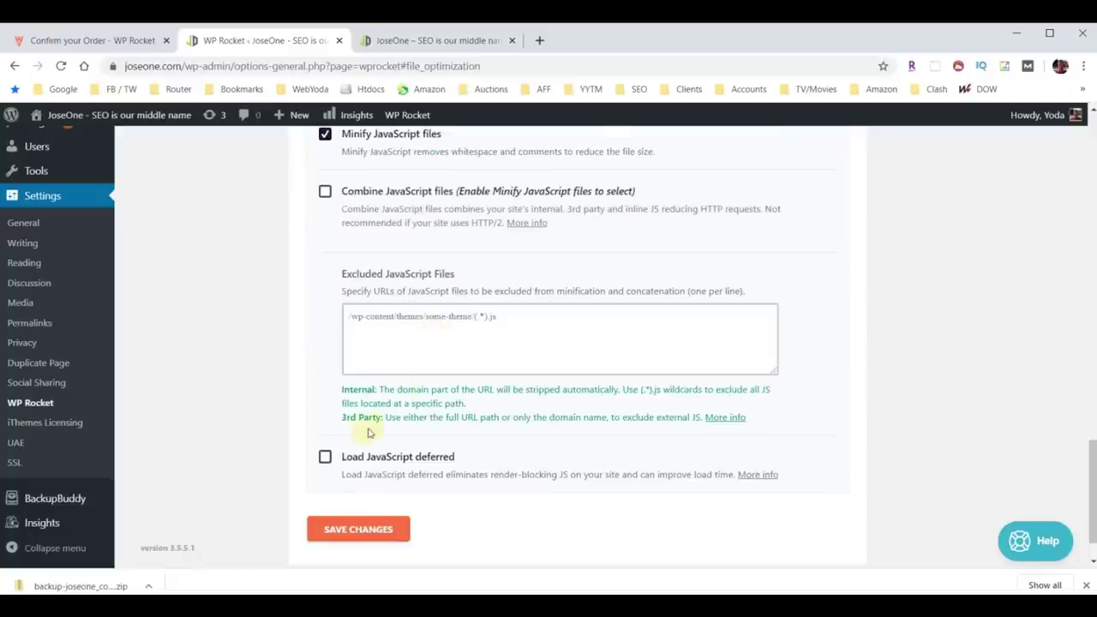
left_click(325, 457)
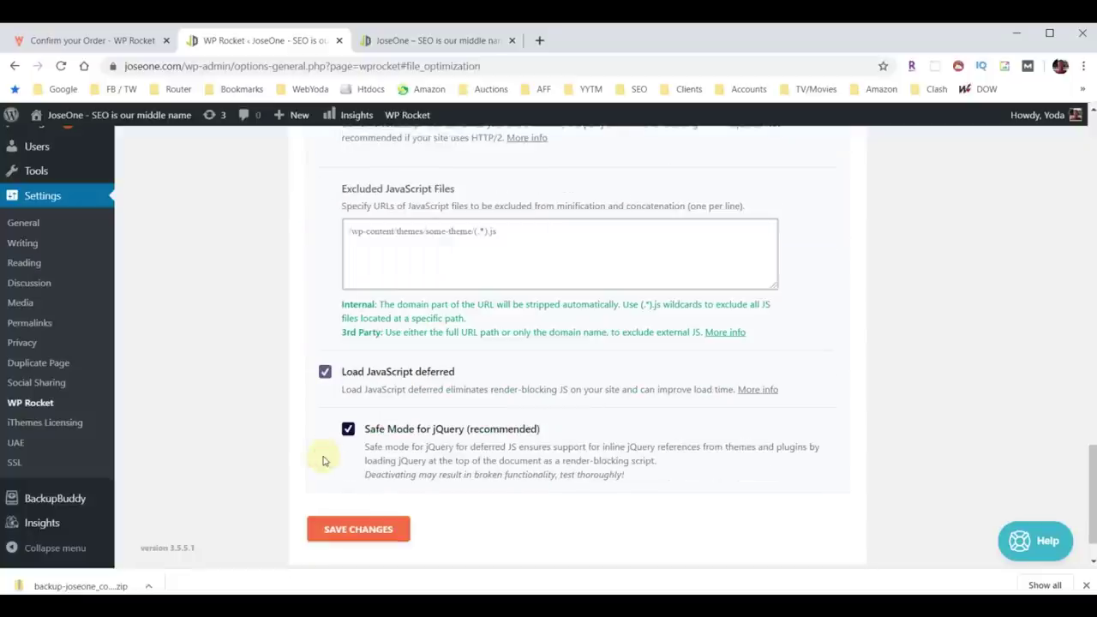
left_click(359, 529)
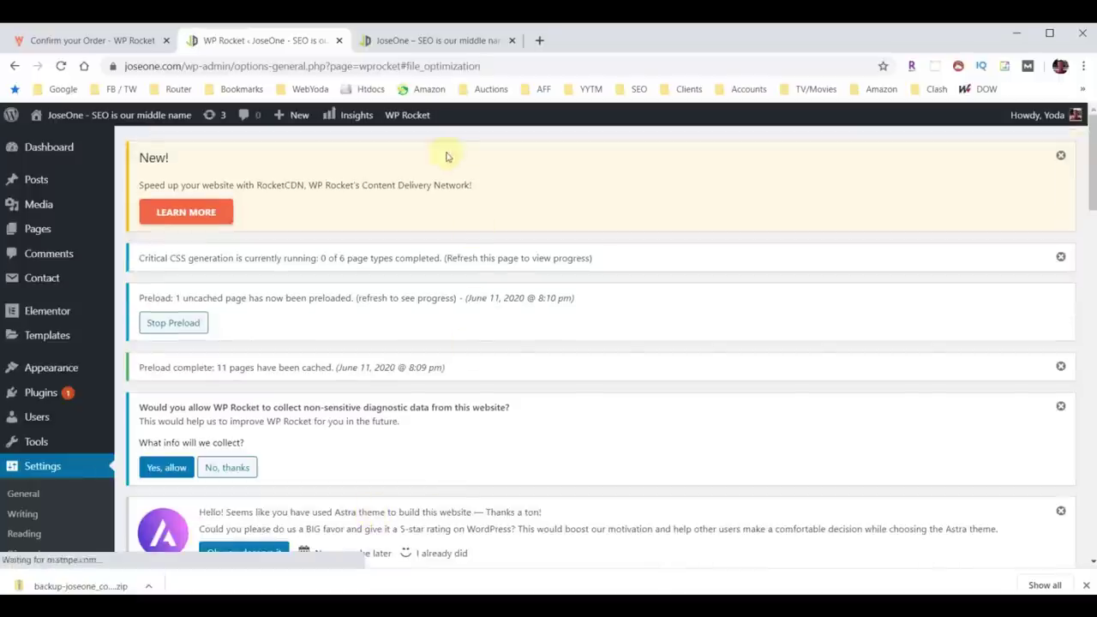
left_click(410, 43)
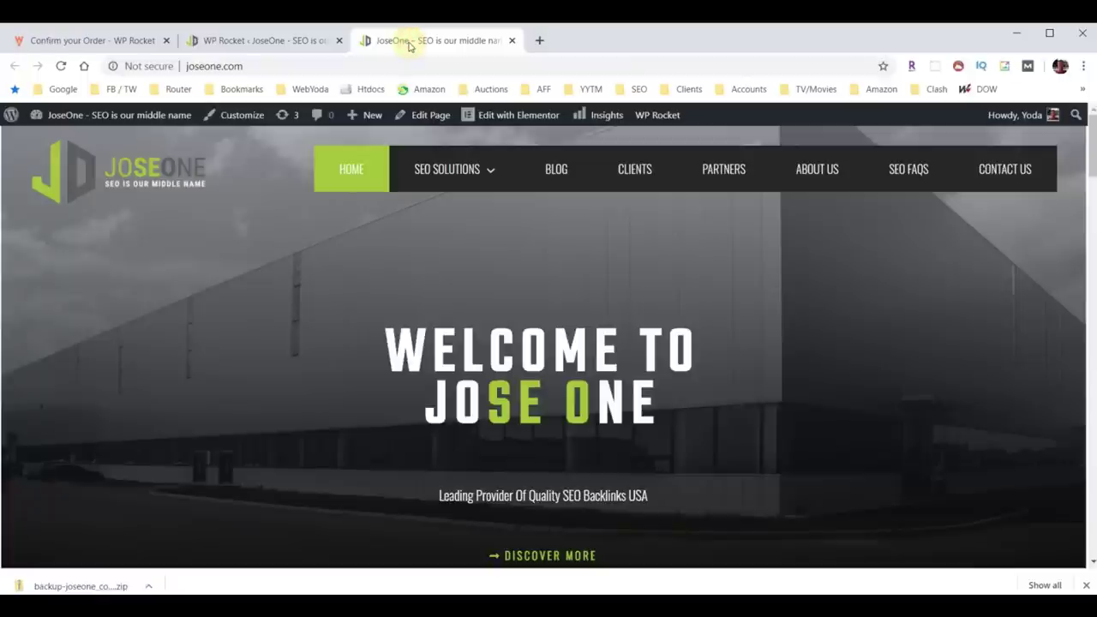
left_click(60, 66)
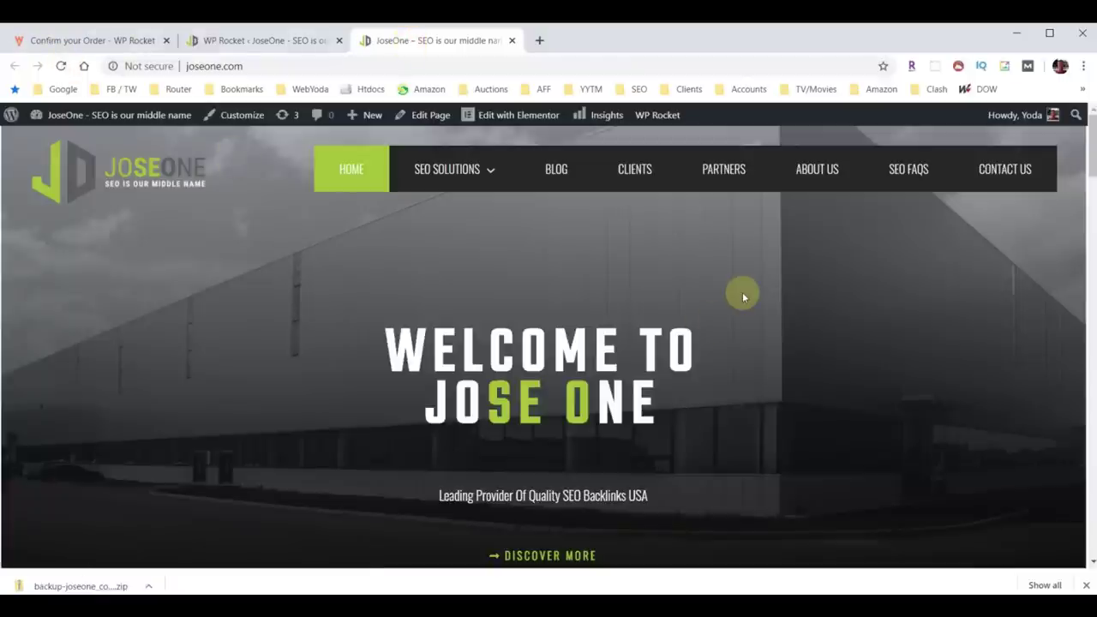
scroll(743, 292, "down", 10)
scroll(743, 298, "down", 15)
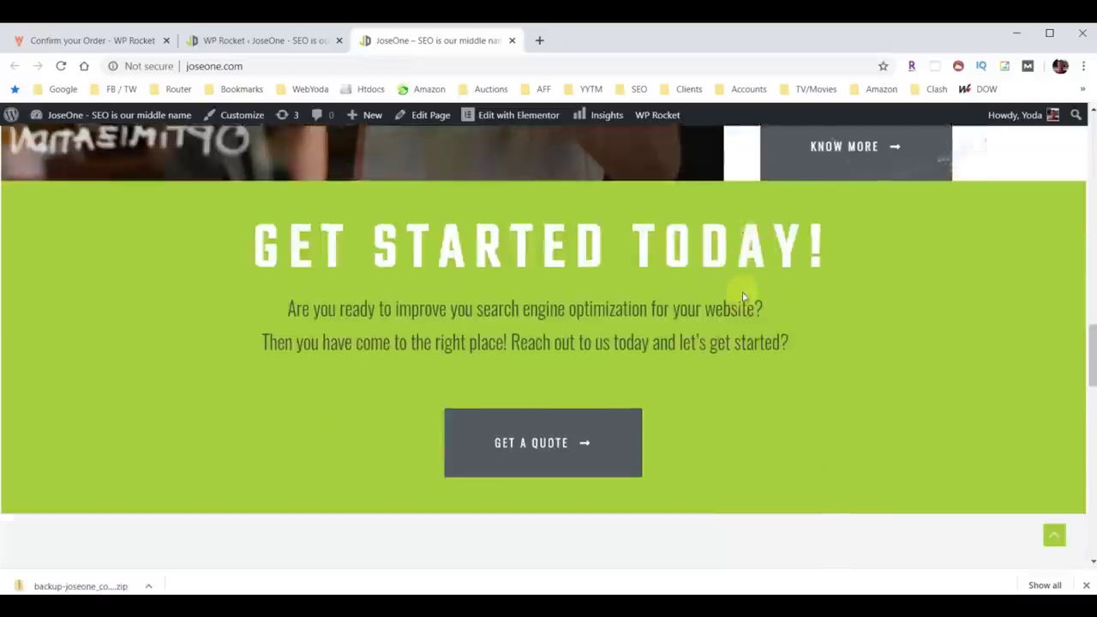
scroll(743, 297, "up", 13)
scroll(744, 297, "up", 10)
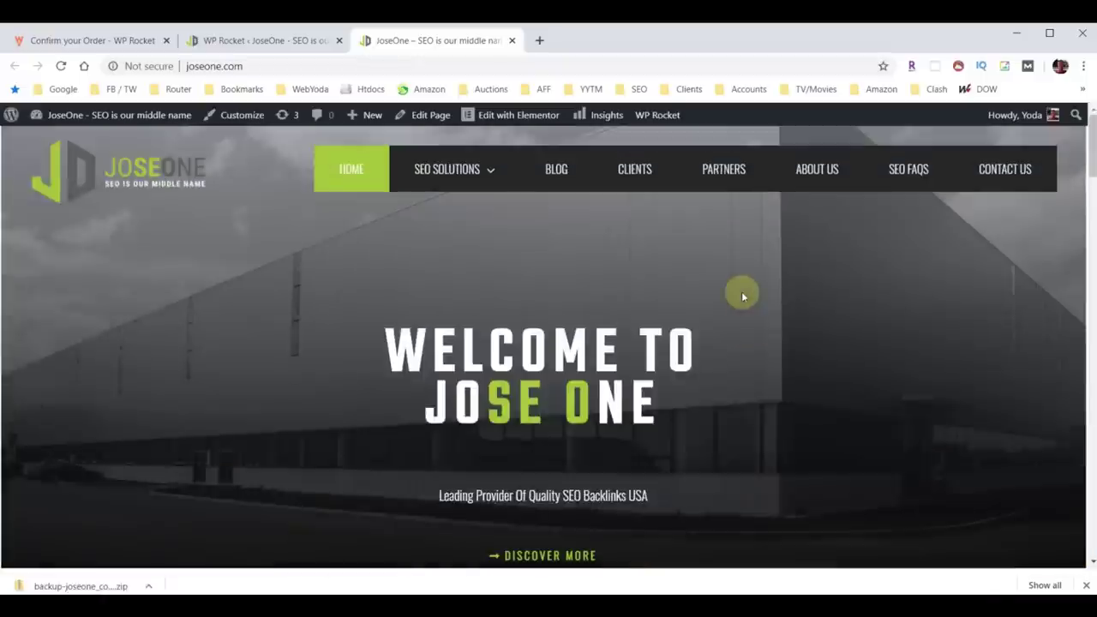
left_click(258, 36)
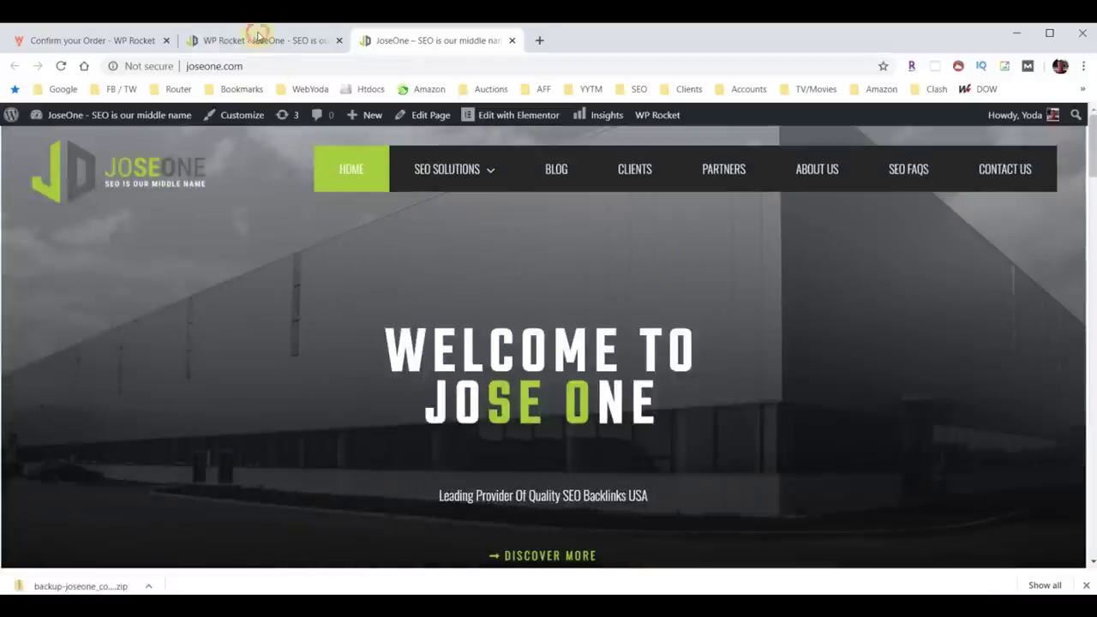
scroll(343, 289, "down", 6)
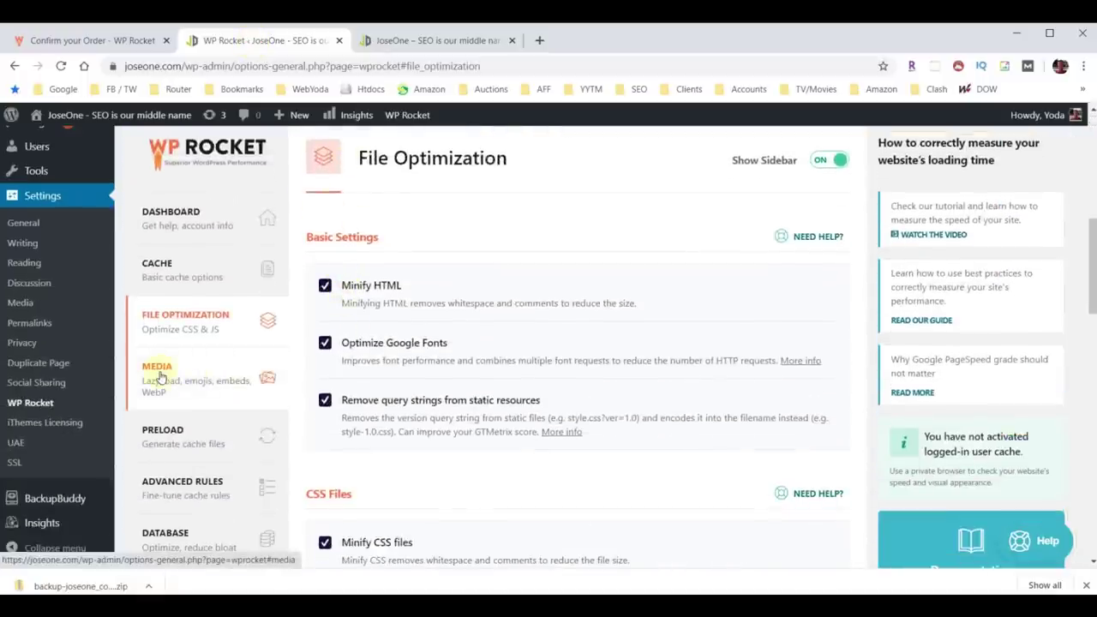
In WP Rocket Media, enable lazy loading for images, iframes and videos, and YouTube preview images.
left_click(159, 378)
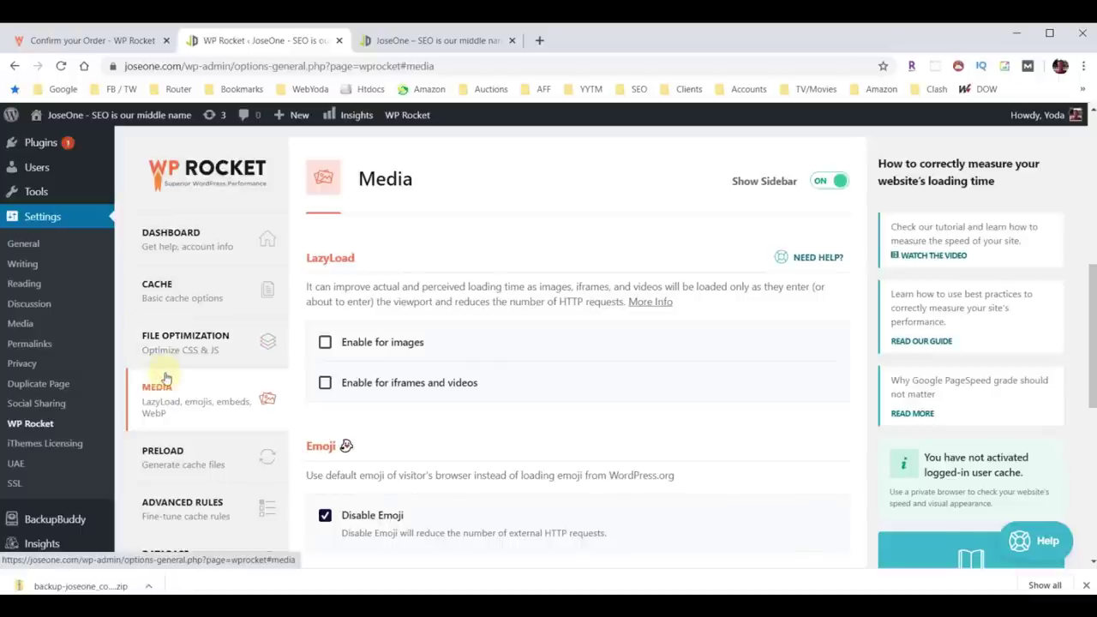
left_click(325, 343)
left_click(325, 383)
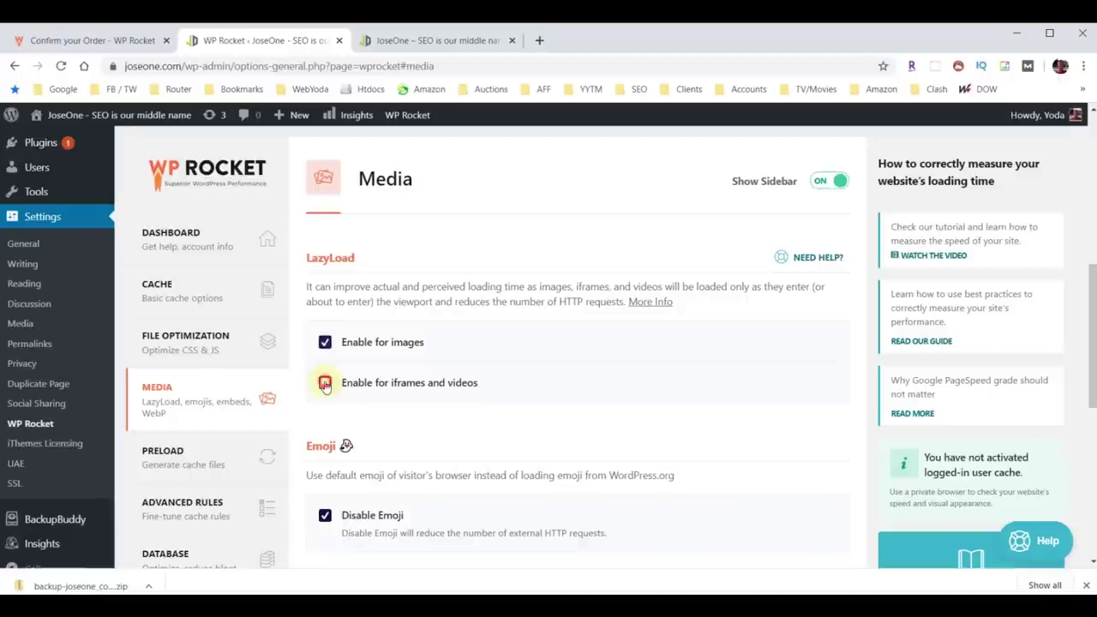
left_click(349, 425)
scroll(416, 392, "down", 5)
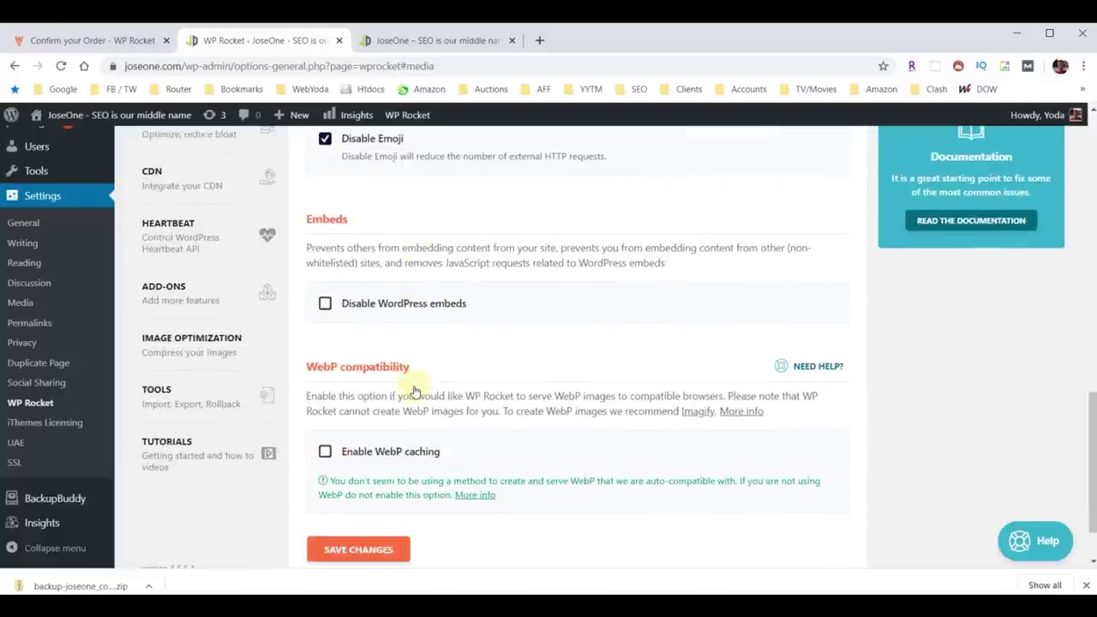
Disable WordPress embeds, toggle WebP caching on and back off, and save the settings.
left_click(325, 304)
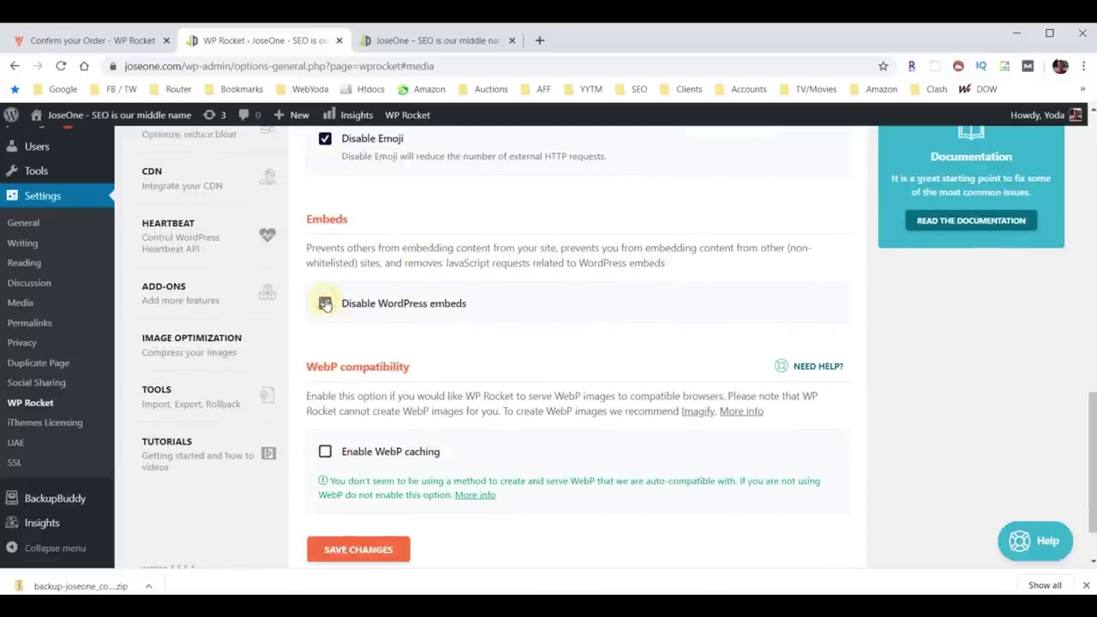
left_click(325, 452)
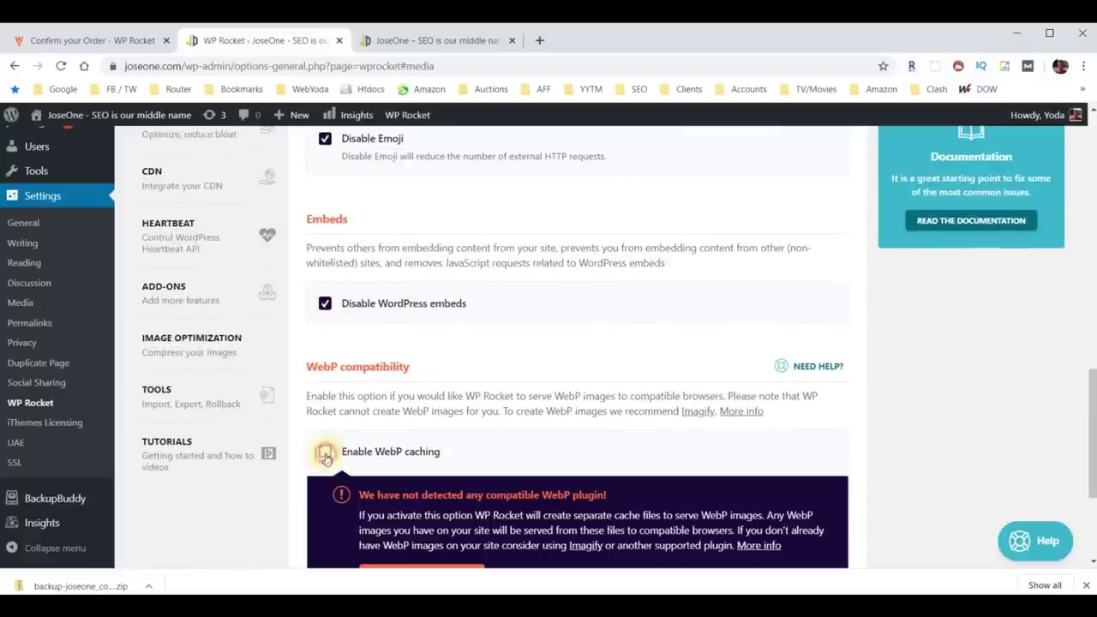
scroll(489, 362, "down", 2)
left_click(425, 367)
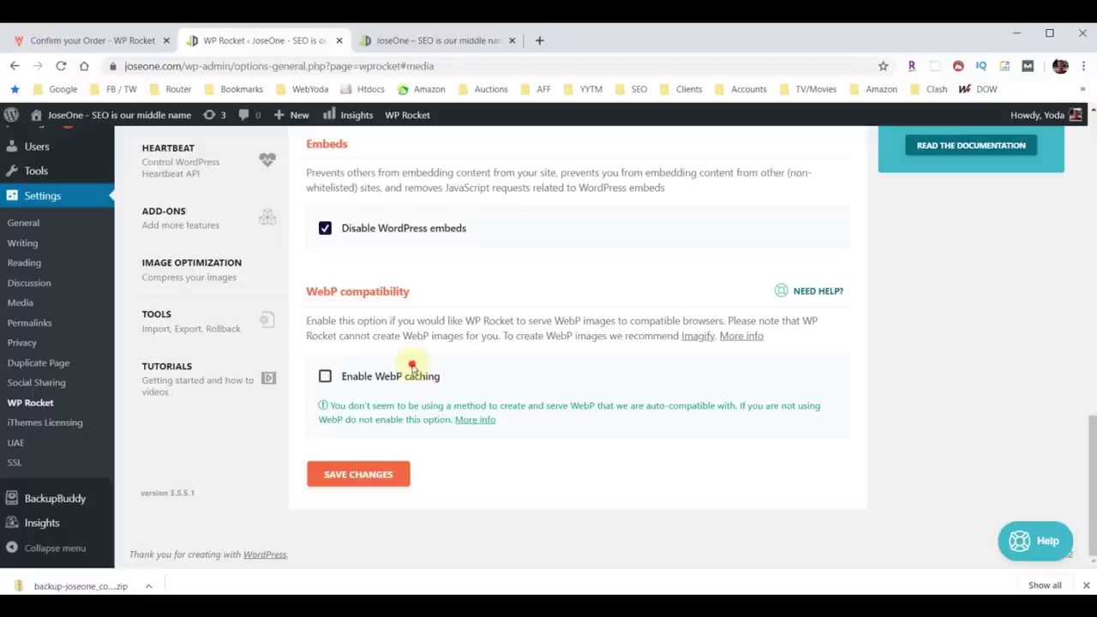
left_click(364, 480)
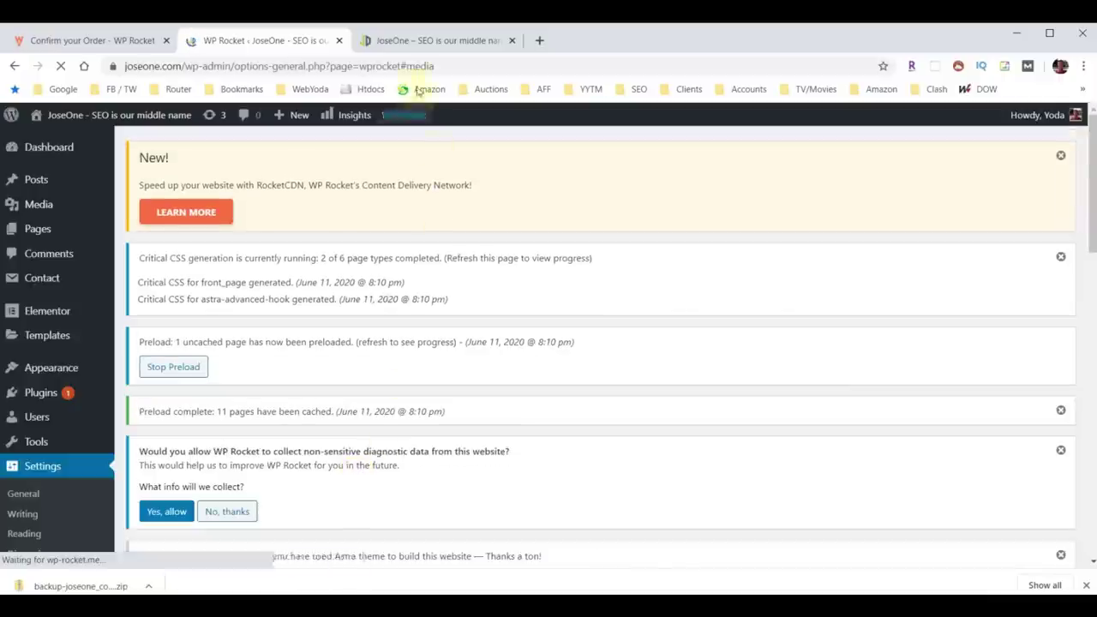
Reload the JoseOne homepage tab and scroll down the page and back to the top.
left_click(412, 47)
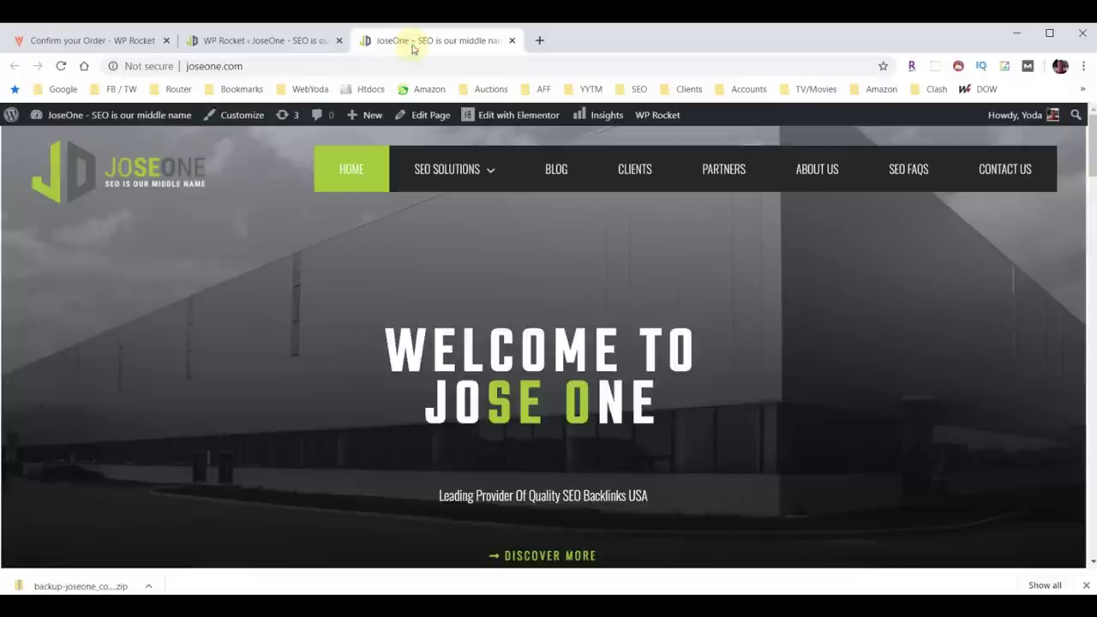
left_click(60, 66)
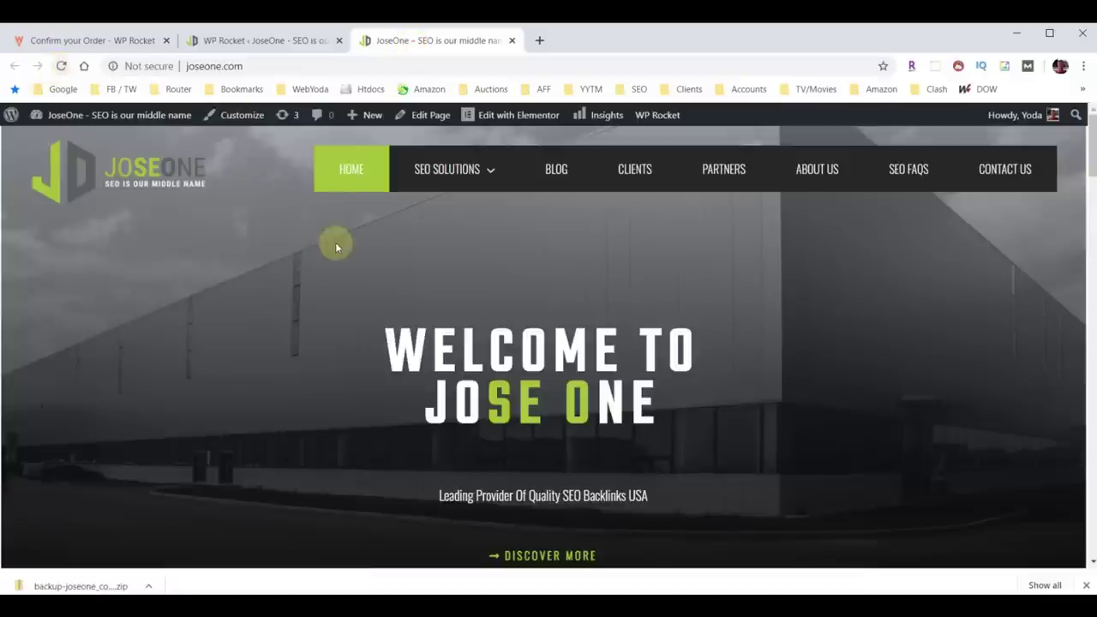
scroll(900, 288, "down", 15)
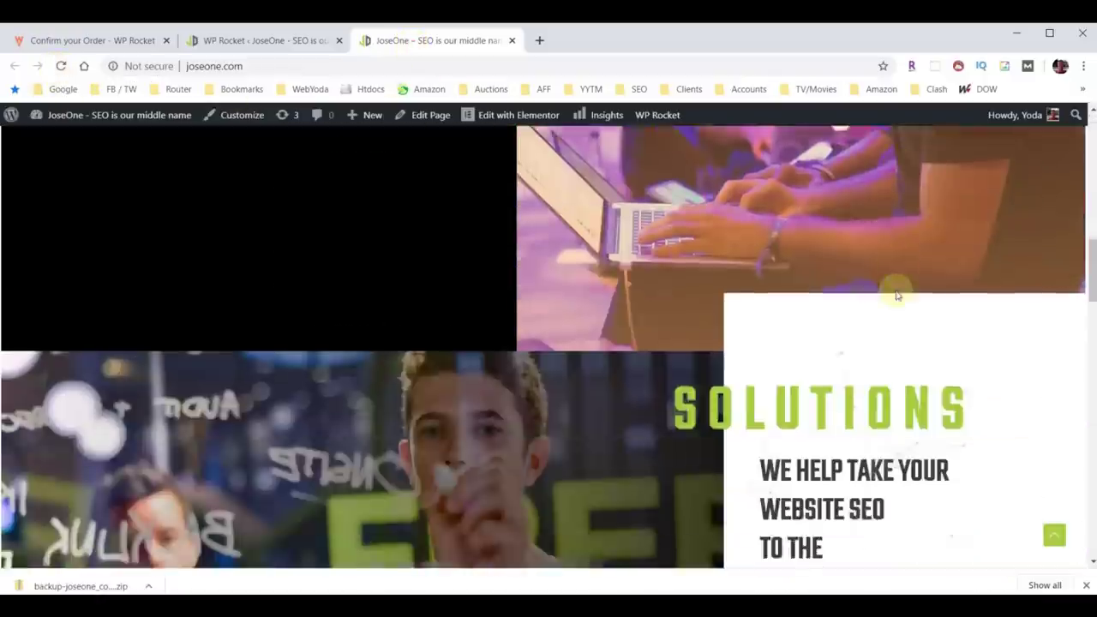
scroll(896, 305, "down", 8)
scroll(862, 363, "up", 18)
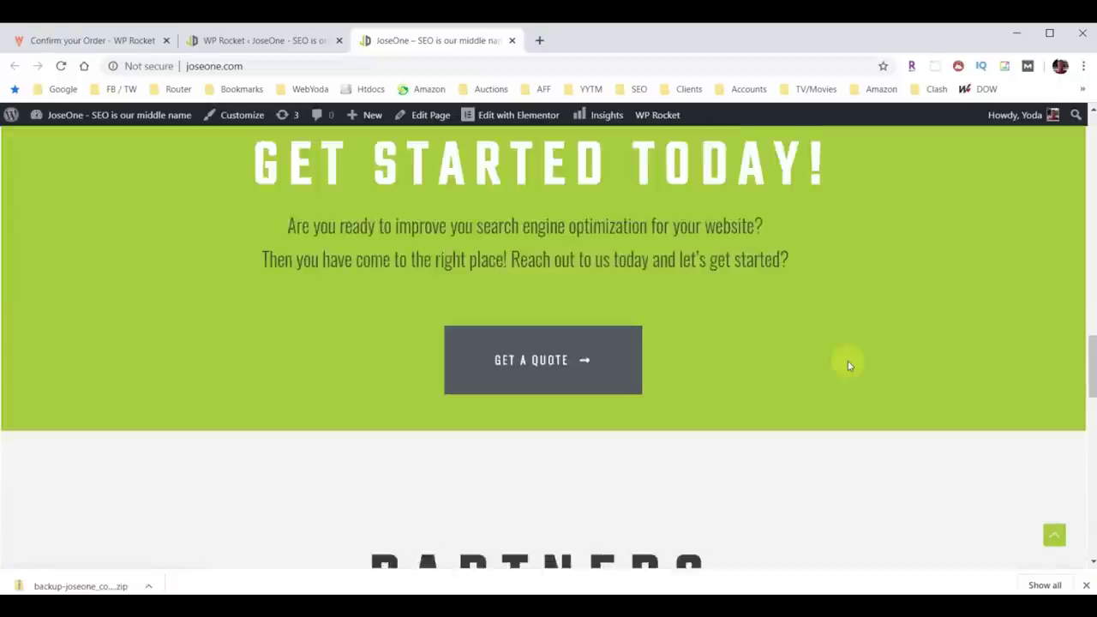
scroll(852, 347, "up", 10)
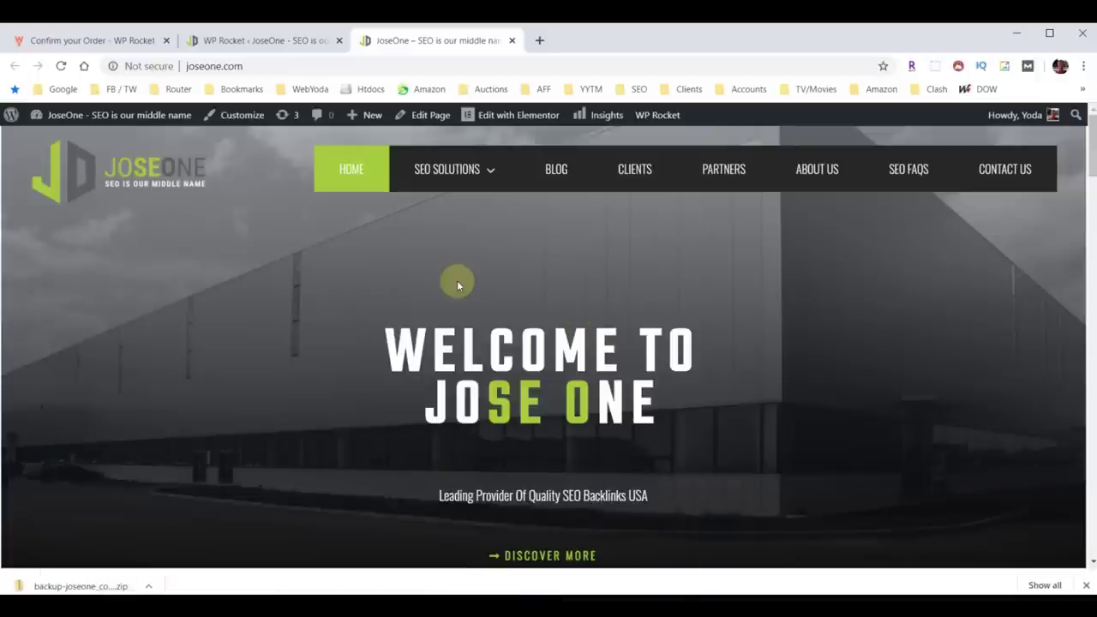
In a new tab, load webyoda.com/optimize and follow Install Imagify (Free).
left_click(540, 41)
left_click(495, 63)
type("webyoda.com/optimize")
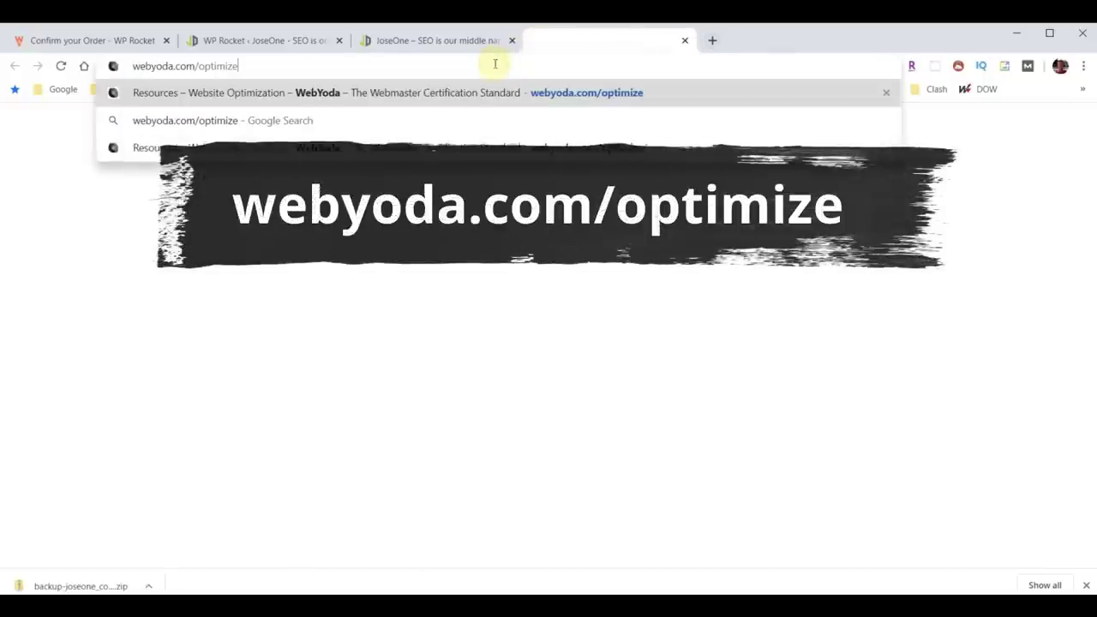
key("Return")
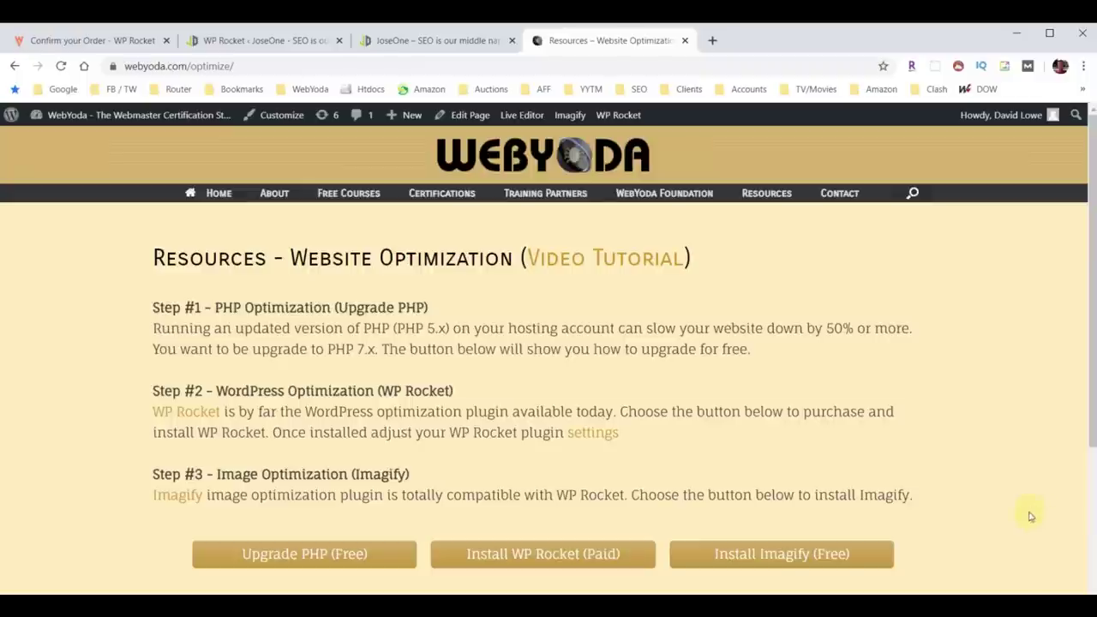
left_click(780, 557)
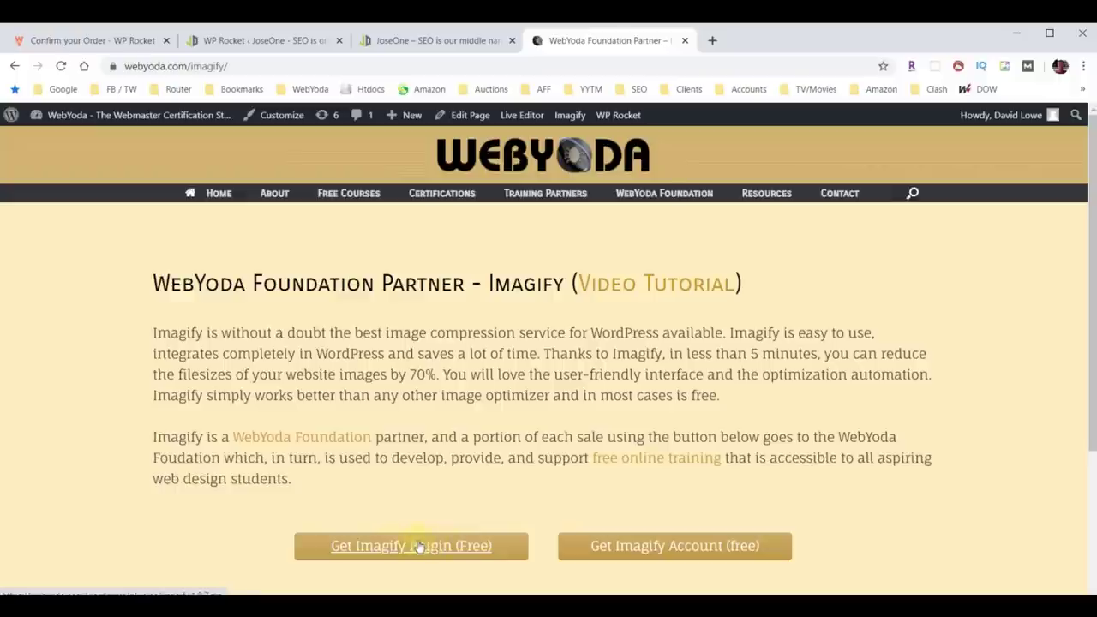
Download imagify.1.9.7.zip, then continue to imagify.io for a free Imagify account.
left_click(388, 547)
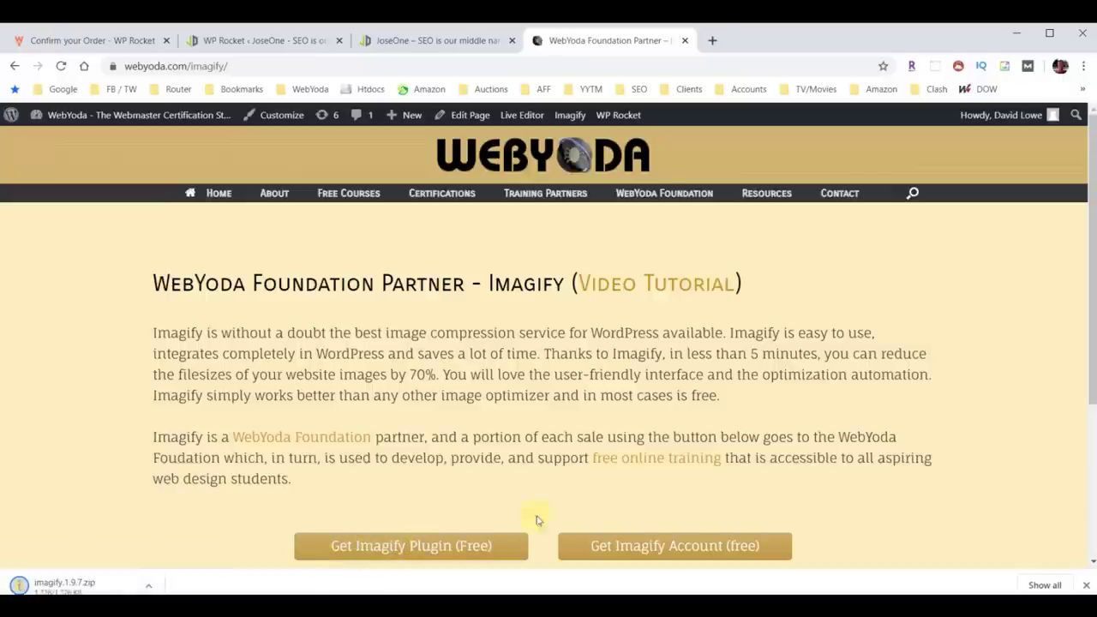
left_click(645, 547)
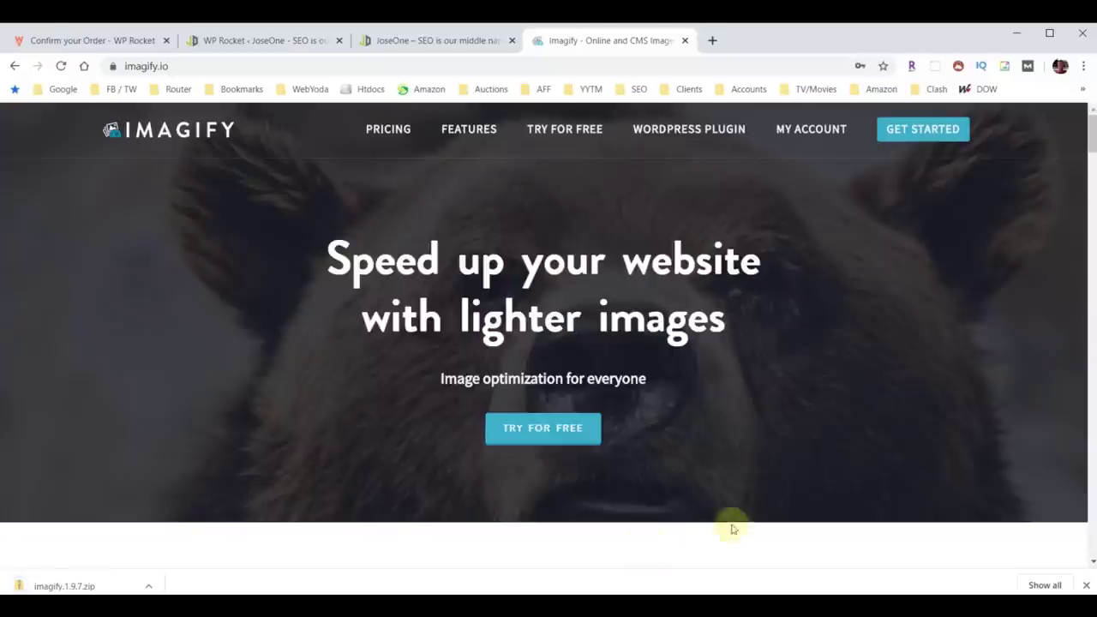
Sign in to Imagify, copy the API access token from API - Integration, and close the tab.
left_click(810, 133)
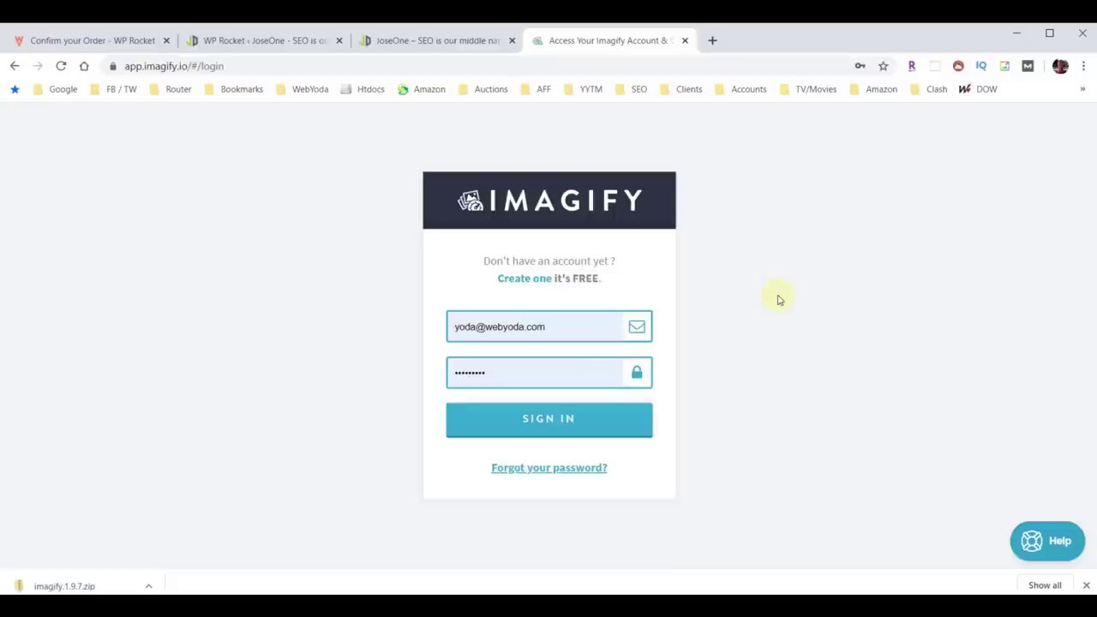
left_click(569, 424)
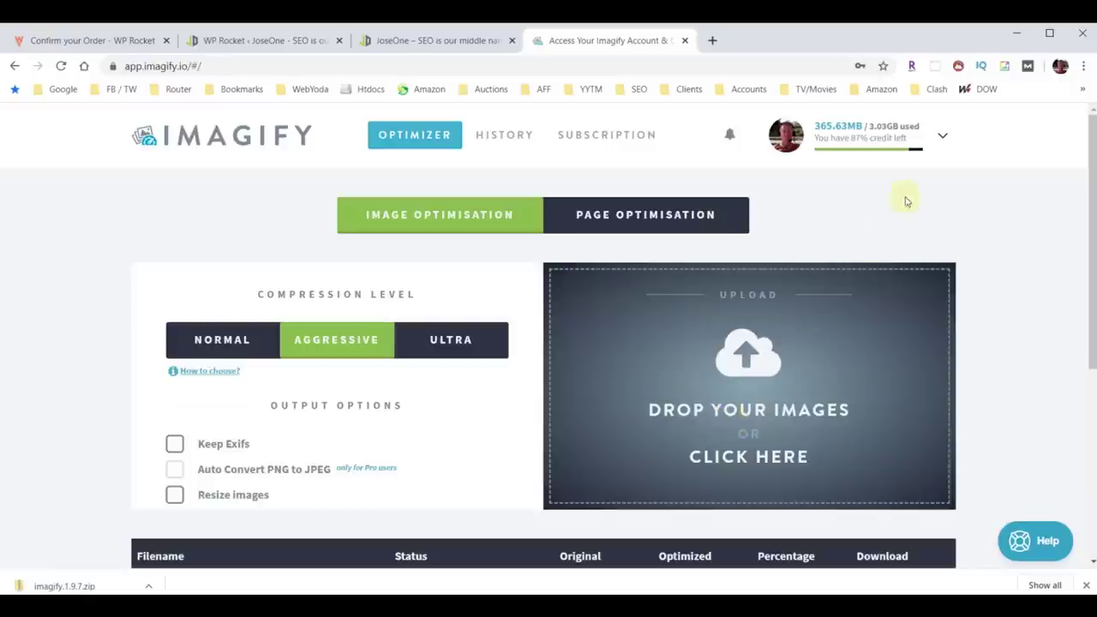
left_click(943, 138)
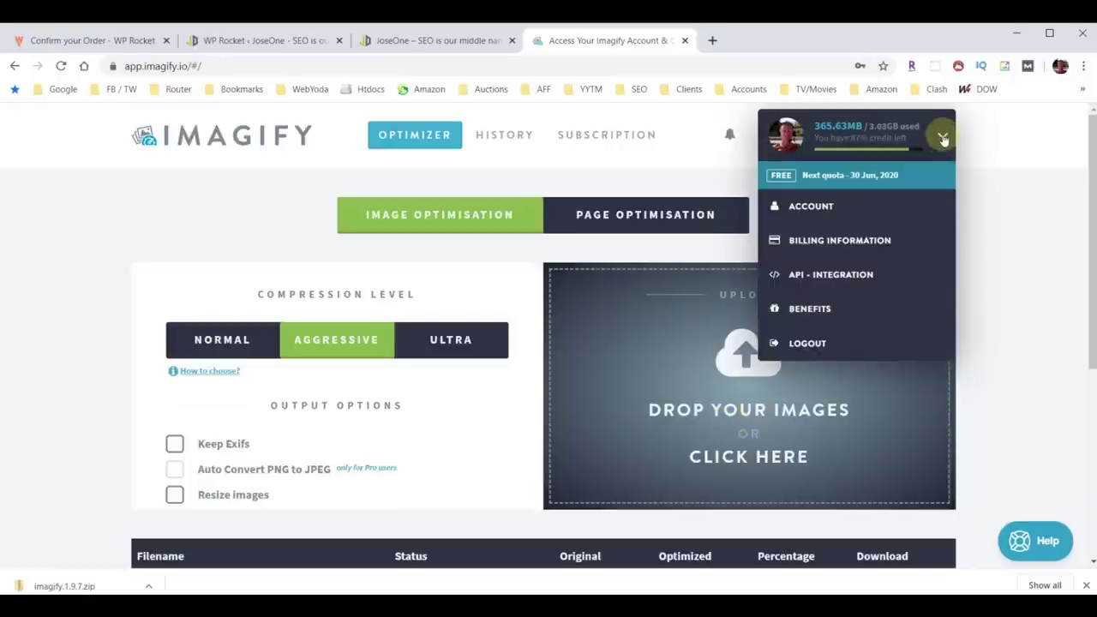
left_click(857, 281)
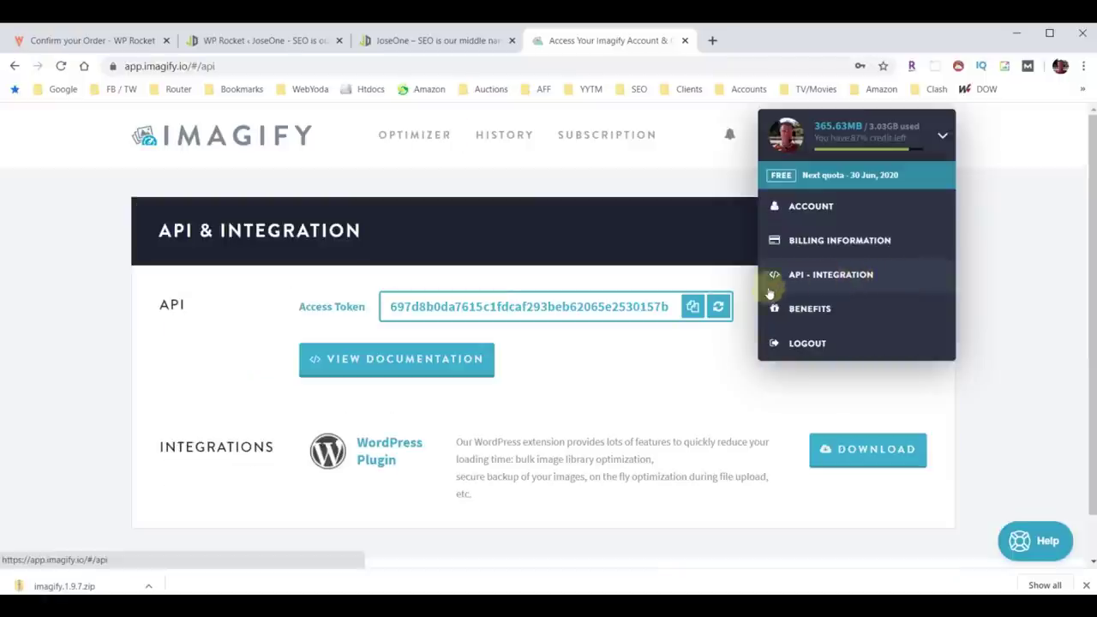
left_click(693, 306)
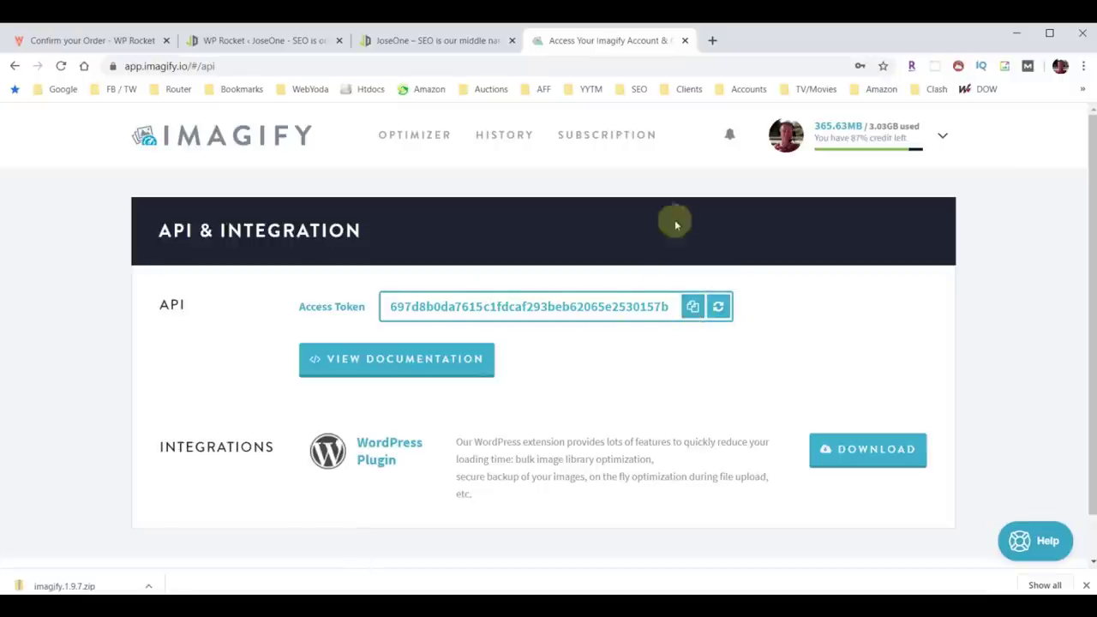
left_click(685, 41)
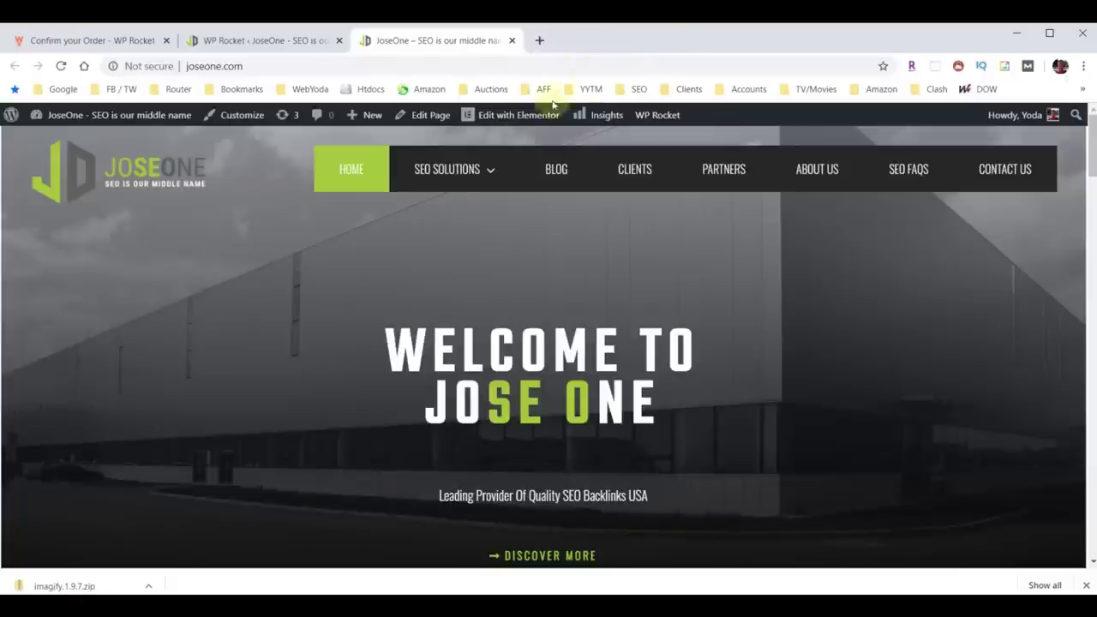
Upload imagify.1.9.7.zip via Plugins > Add New, install it and activate Imagify.
left_click(244, 41)
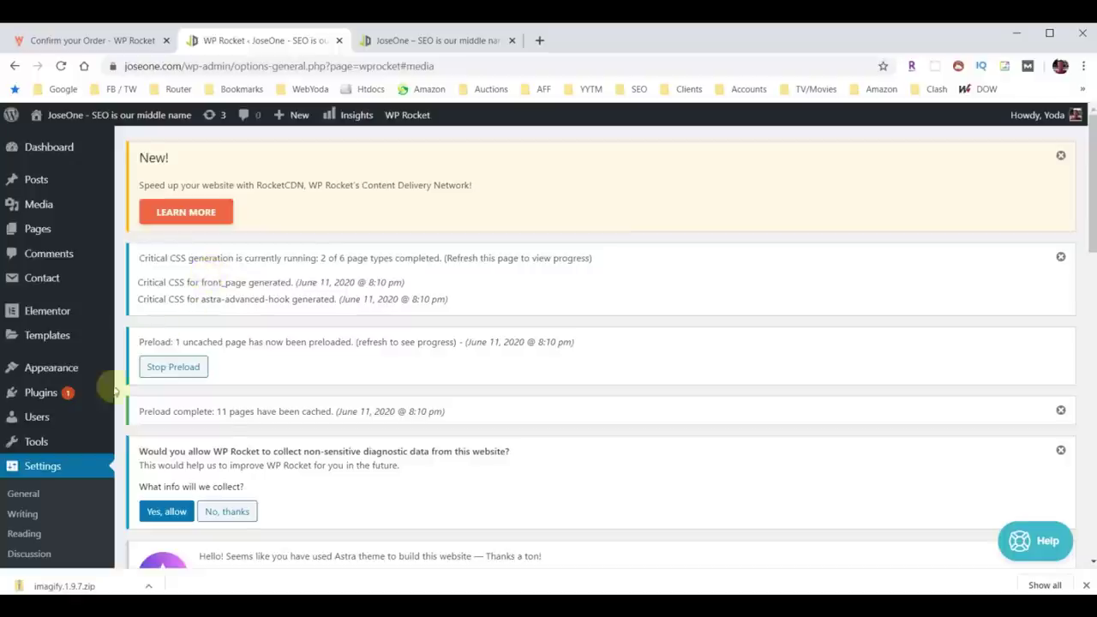
left_click(40, 393)
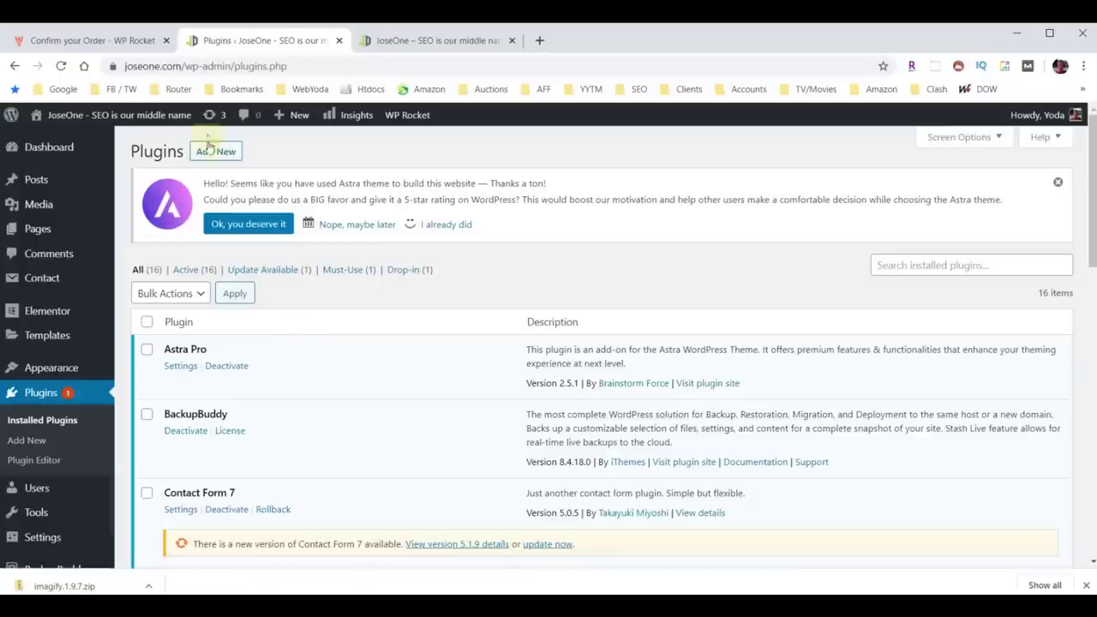
left_click(217, 157)
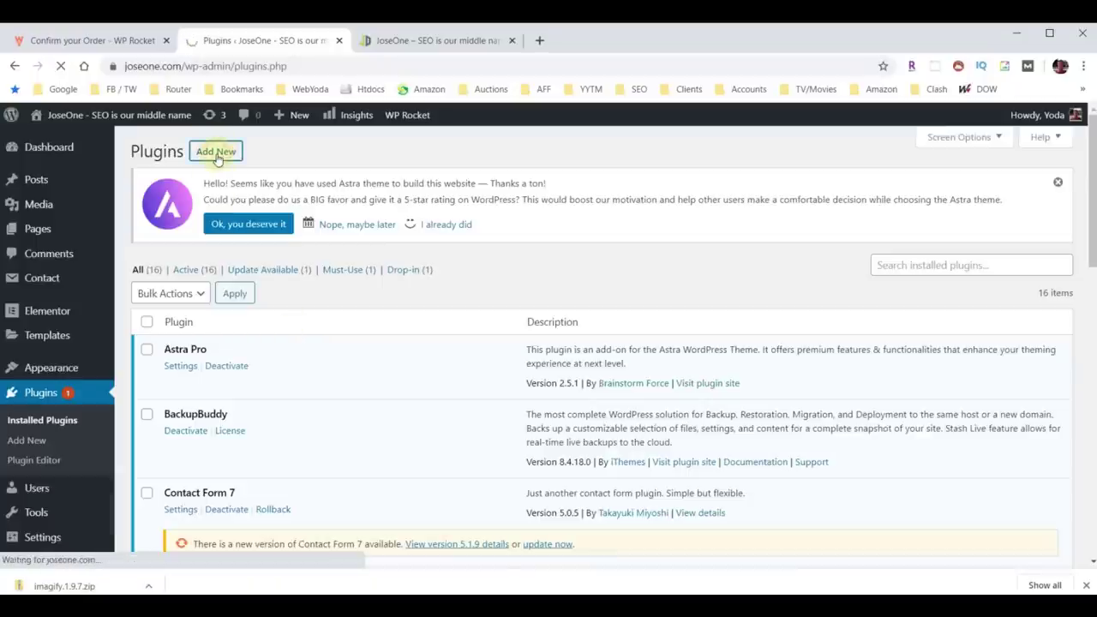
left_click(259, 156)
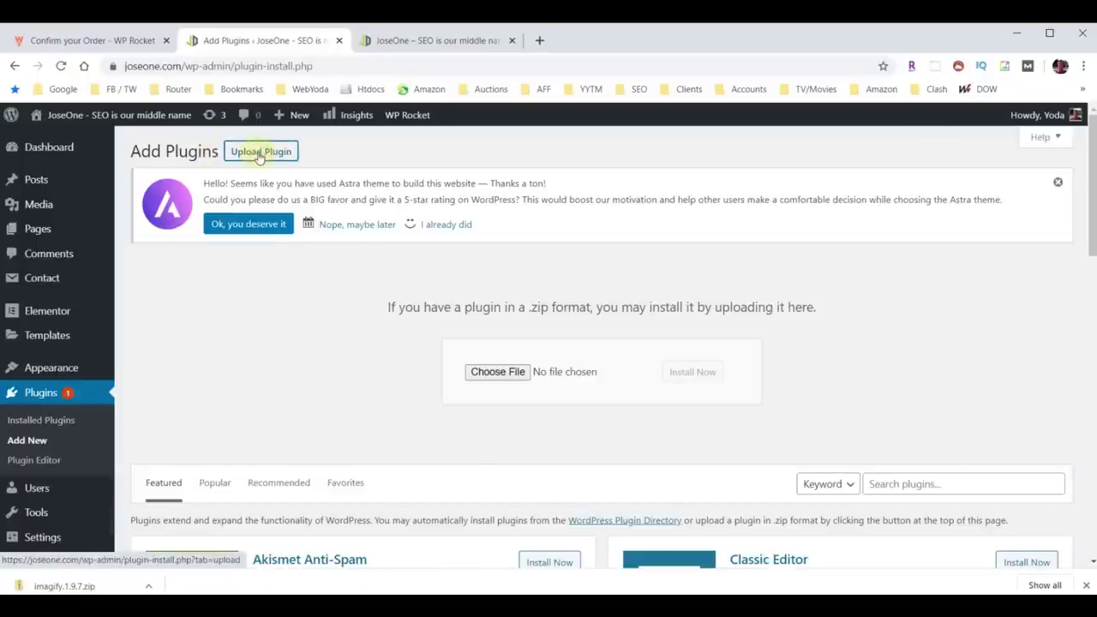
left_click(501, 372)
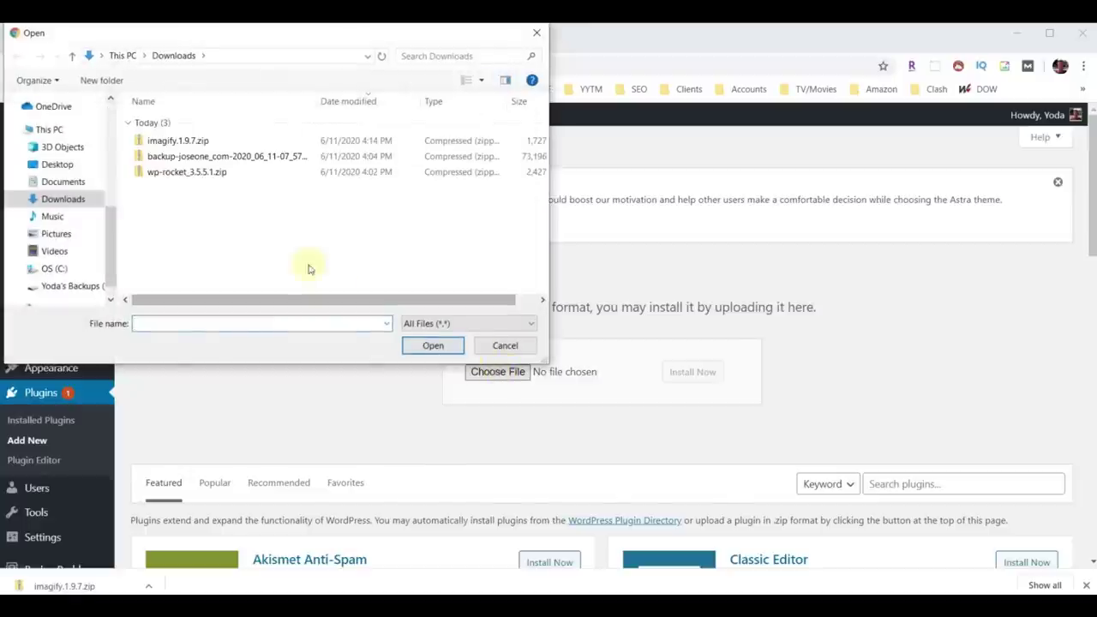
left_click(178, 142)
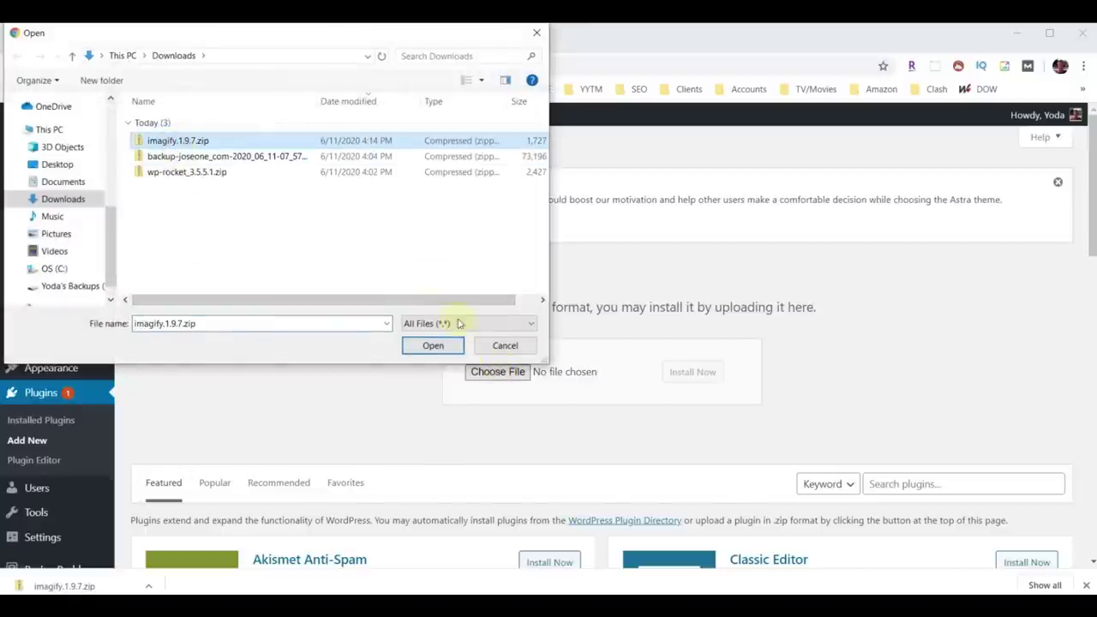
left_click(432, 346)
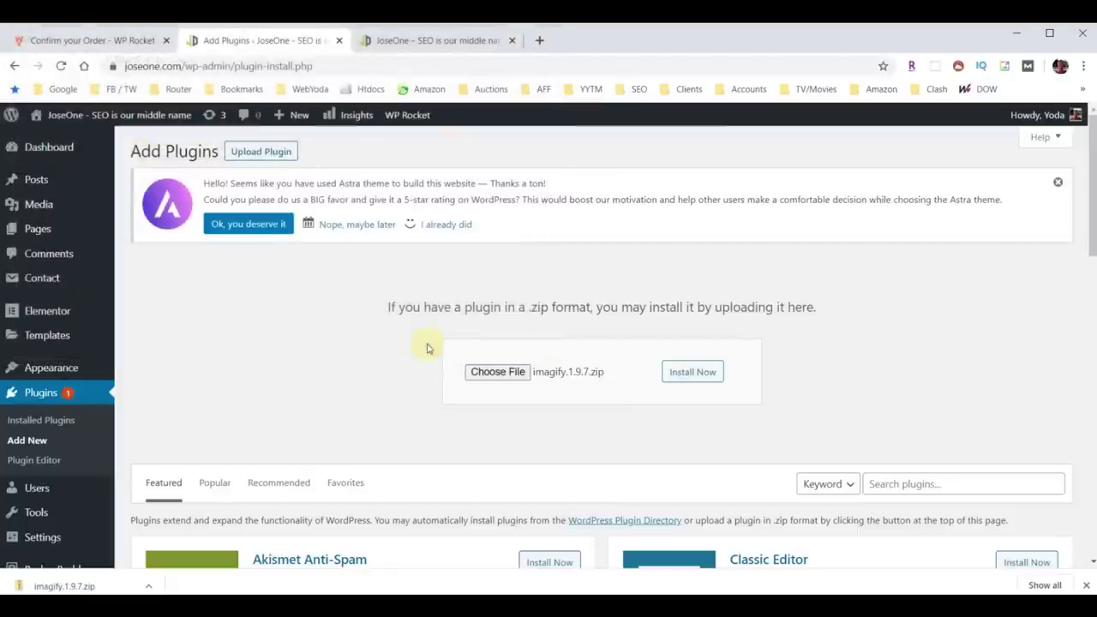
left_click(681, 373)
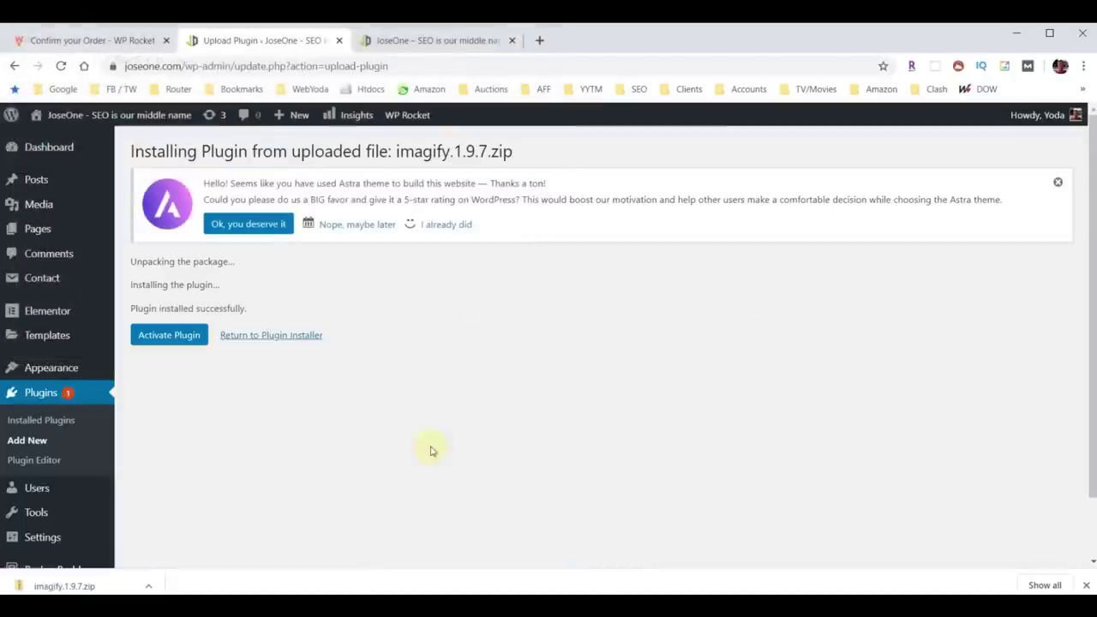
left_click(178, 335)
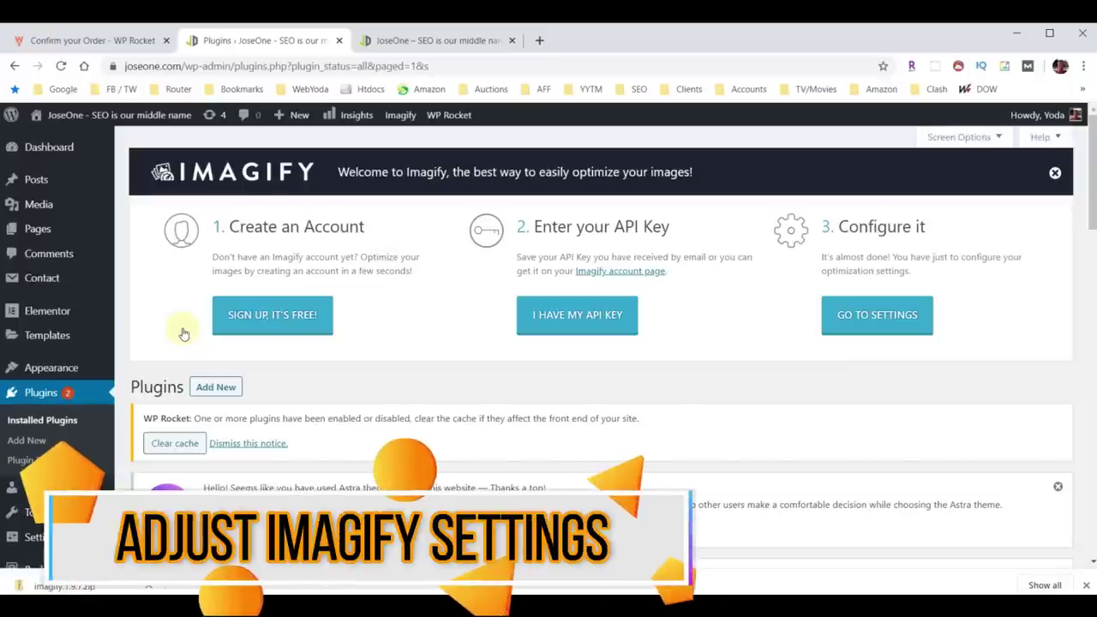
Update Imagify to version 1.9.10 from Installed Plugins and open its Settings page.
left_click(32, 393)
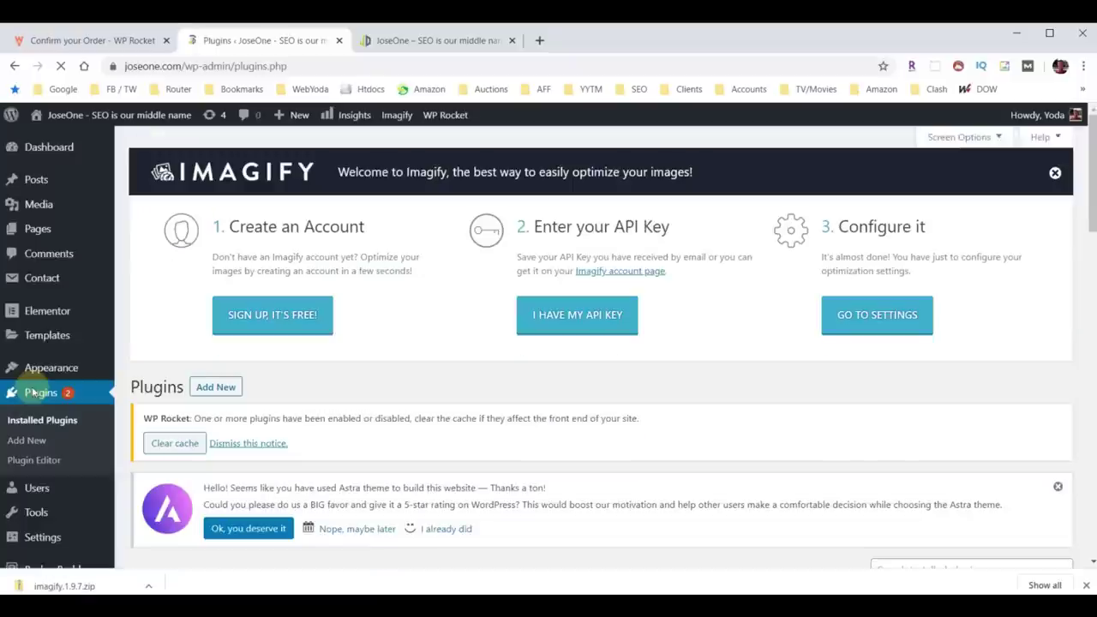
scroll(363, 426, "down", 5)
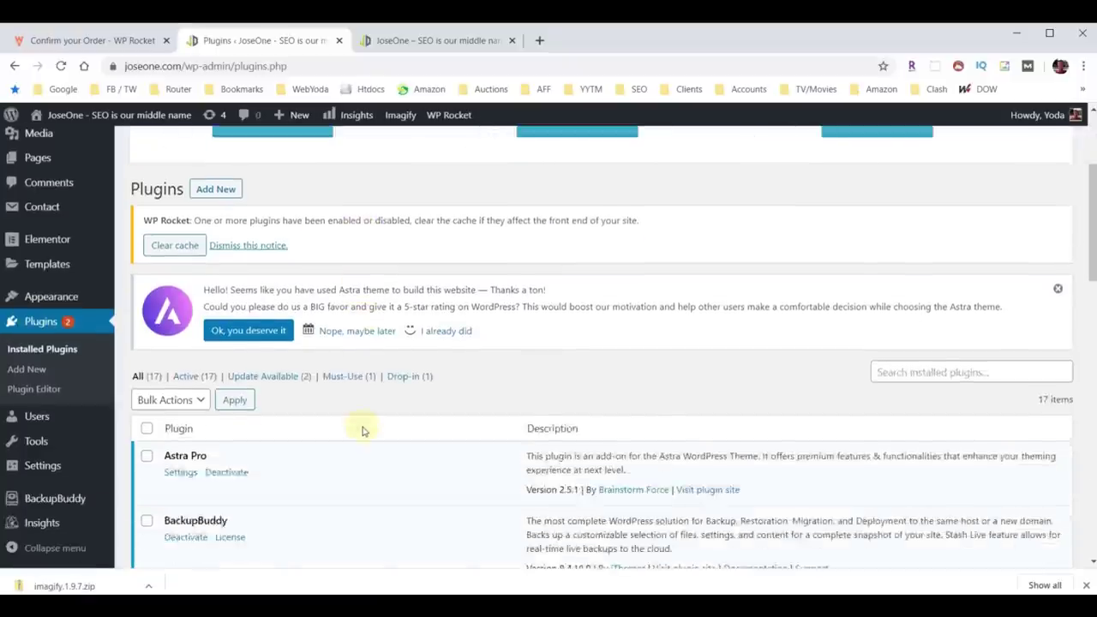
scroll(363, 431, "down", 3)
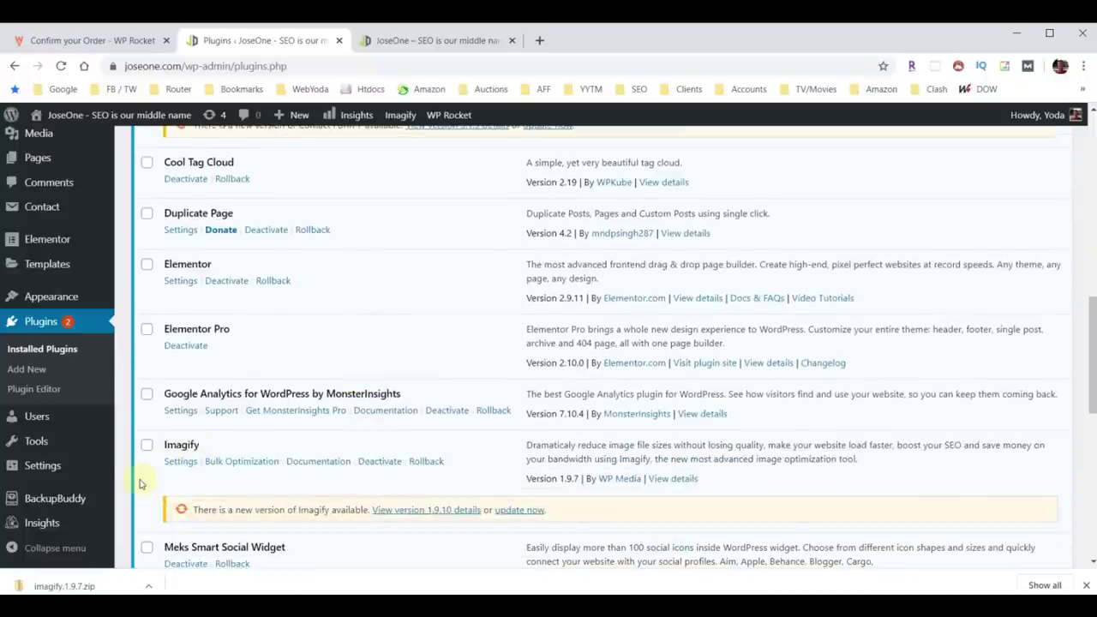
left_click(514, 510)
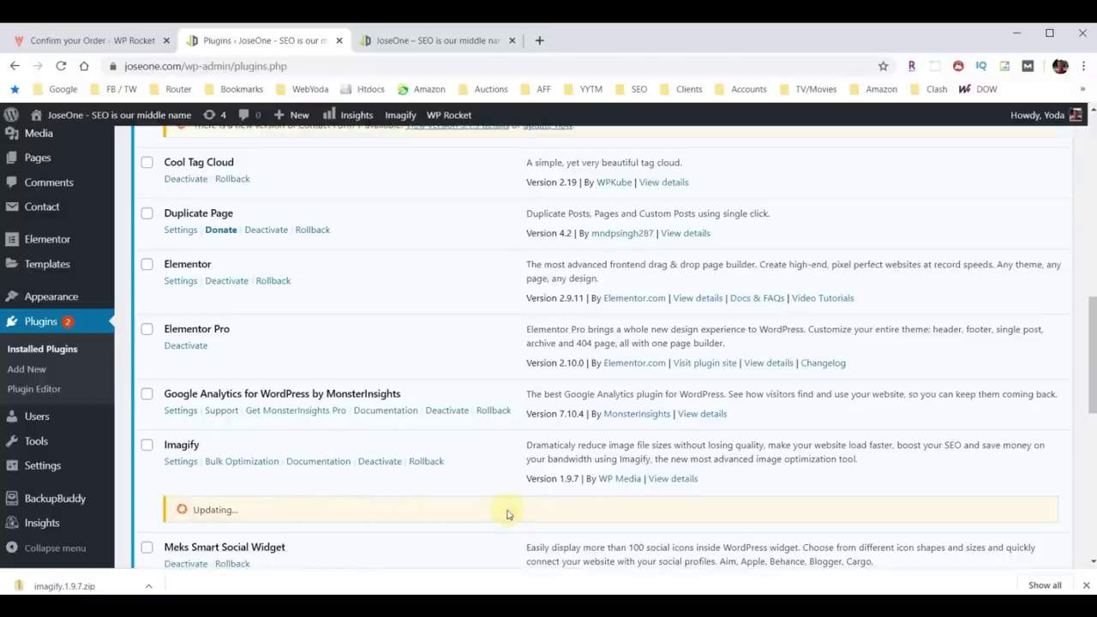
left_click(181, 461)
scroll(523, 416, "down", 3)
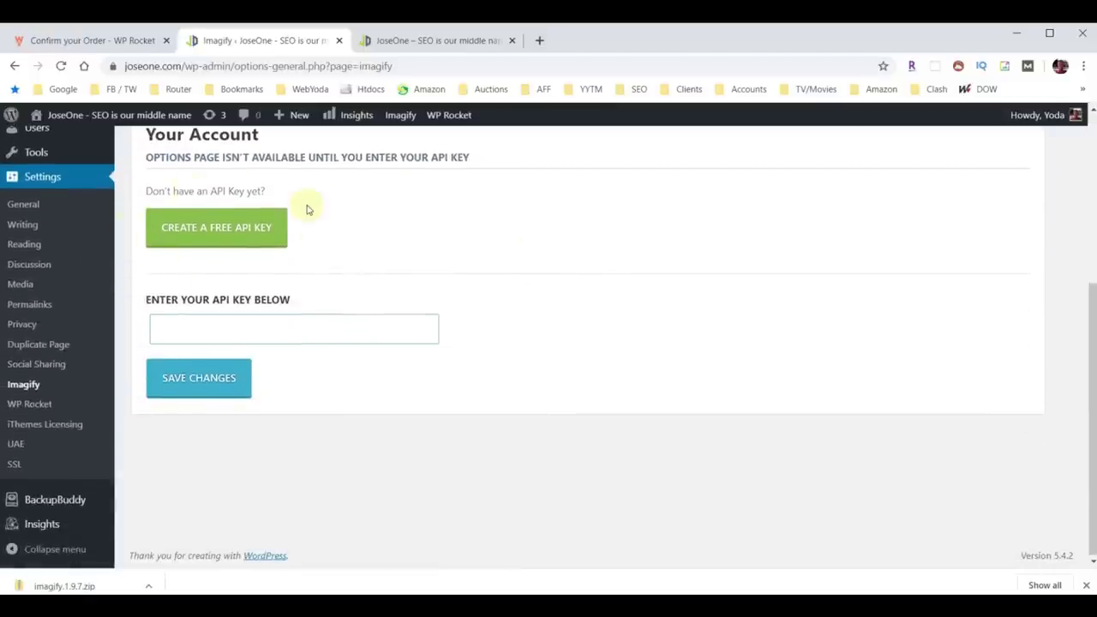
Paste the Imagify API key, save and validate it, then save and go to Bulk Optimization.
left_click(245, 330)
key("ctrl+v")
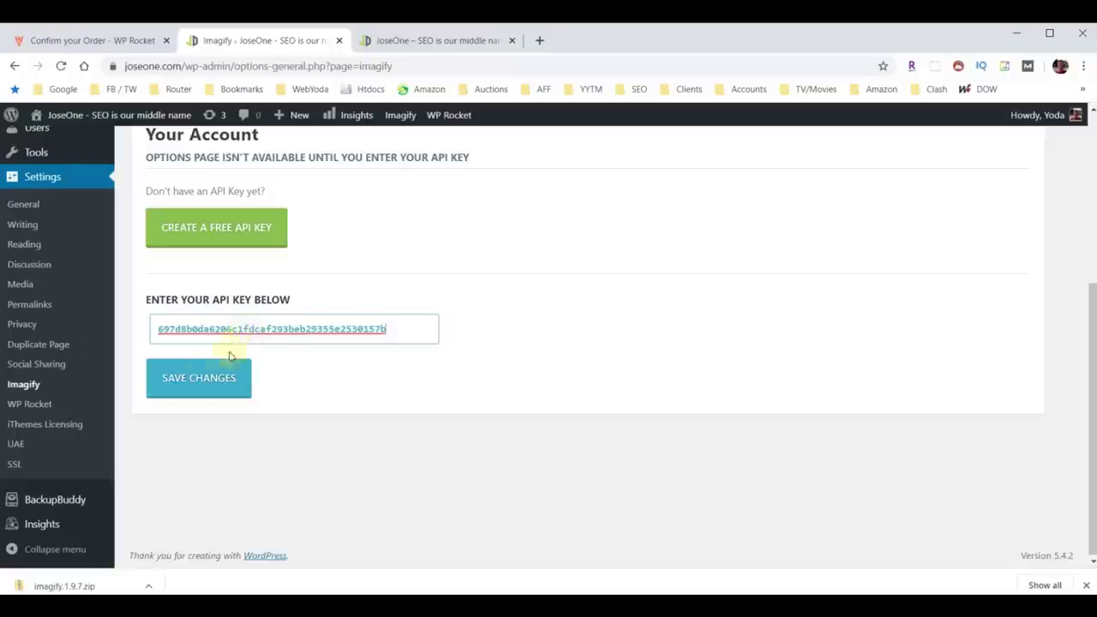
left_click(236, 369)
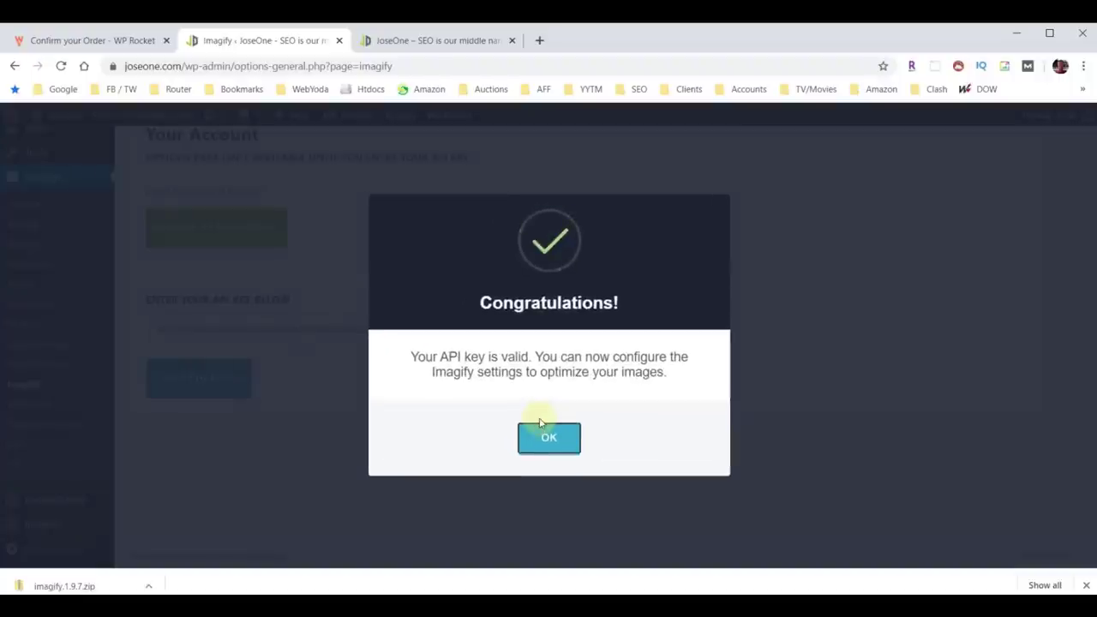
left_click(549, 440)
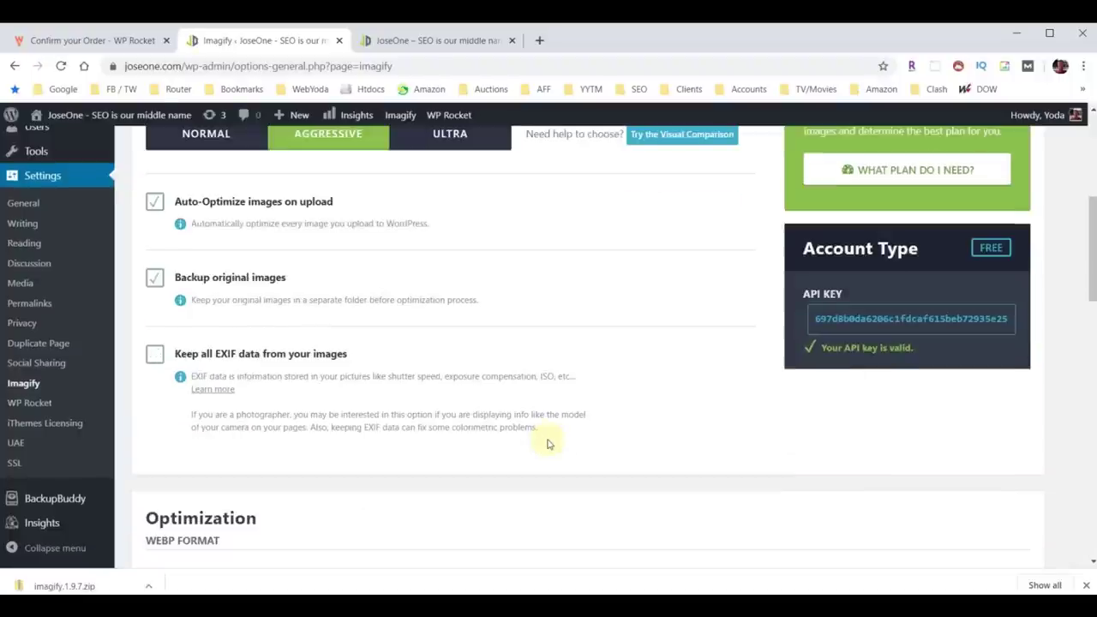
scroll(548, 444, "down", 15)
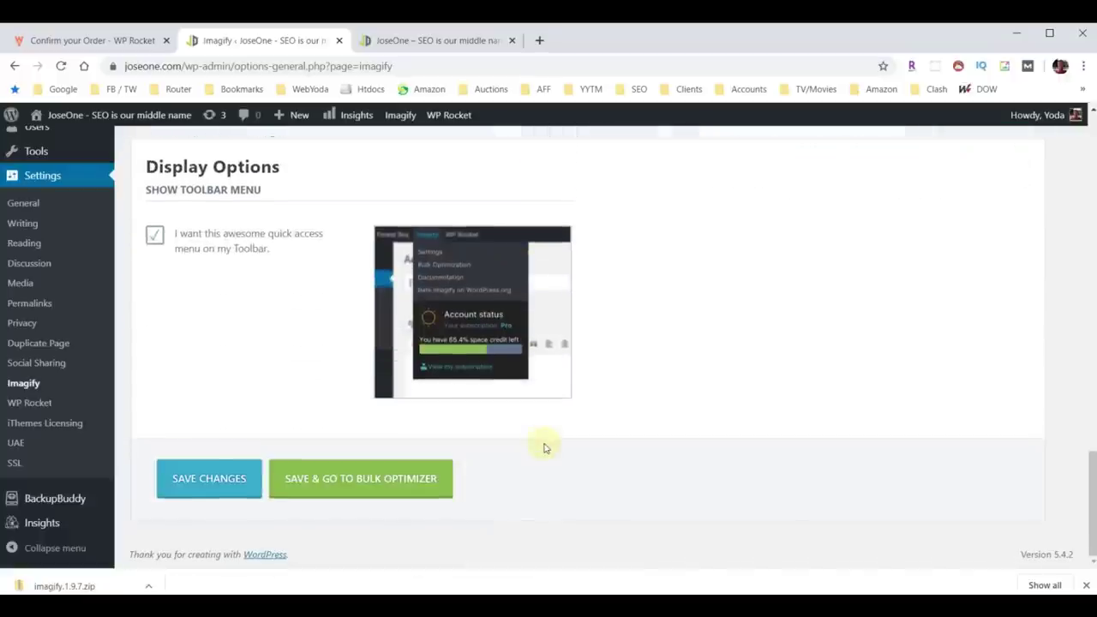
left_click(359, 480)
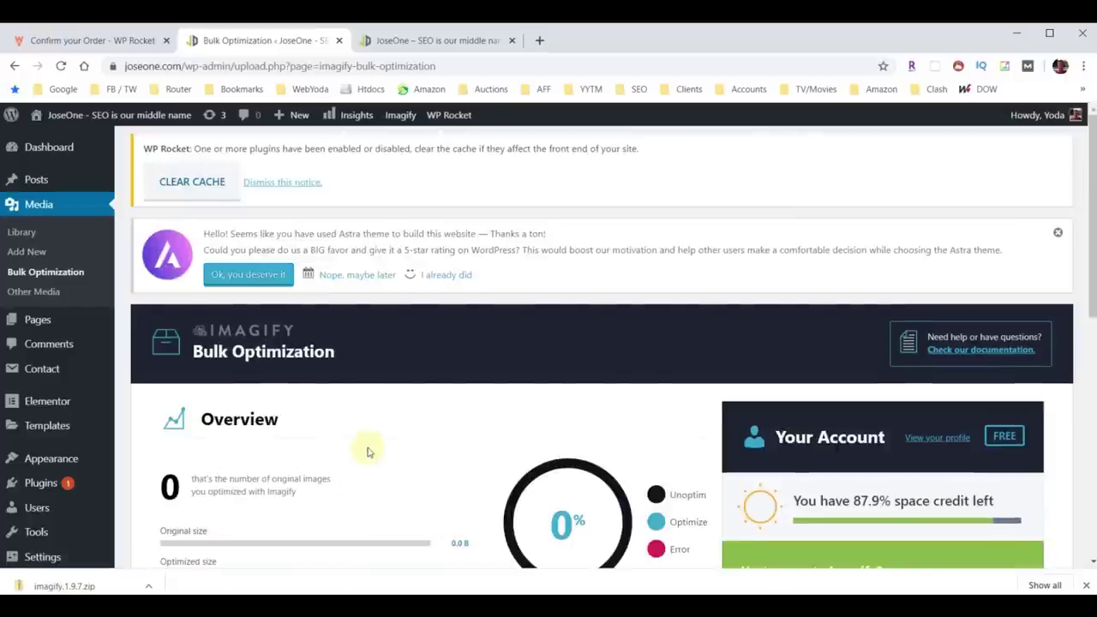
Bulk-optimize all 149 Media Library files with Imagify, then switch to the JoseOne homepage tab.
scroll(367, 454, "down", 8)
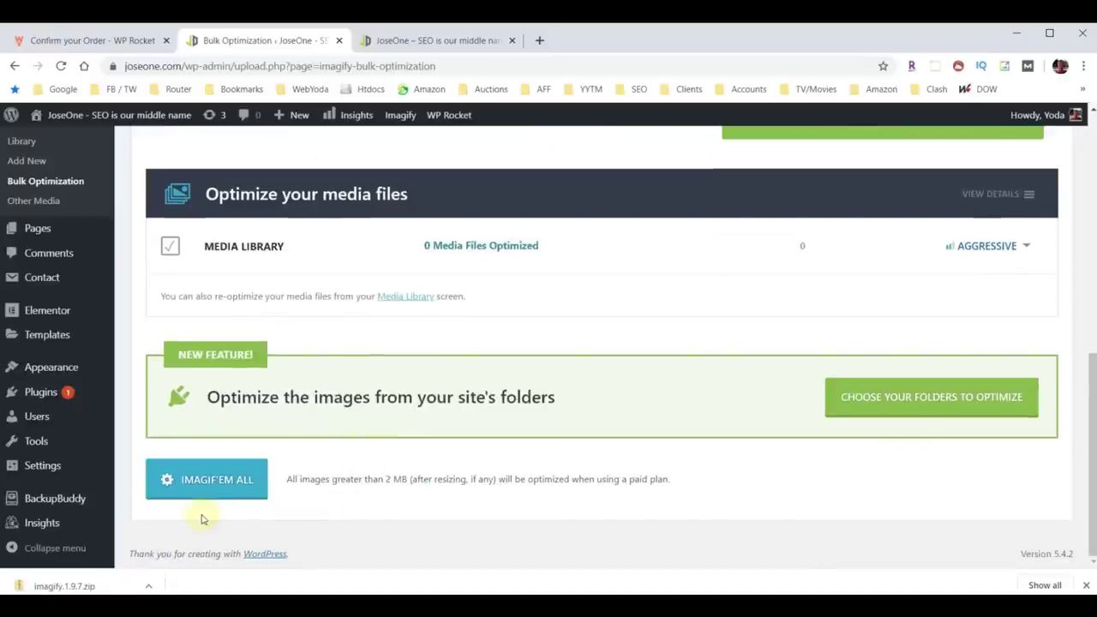
left_click(211, 482)
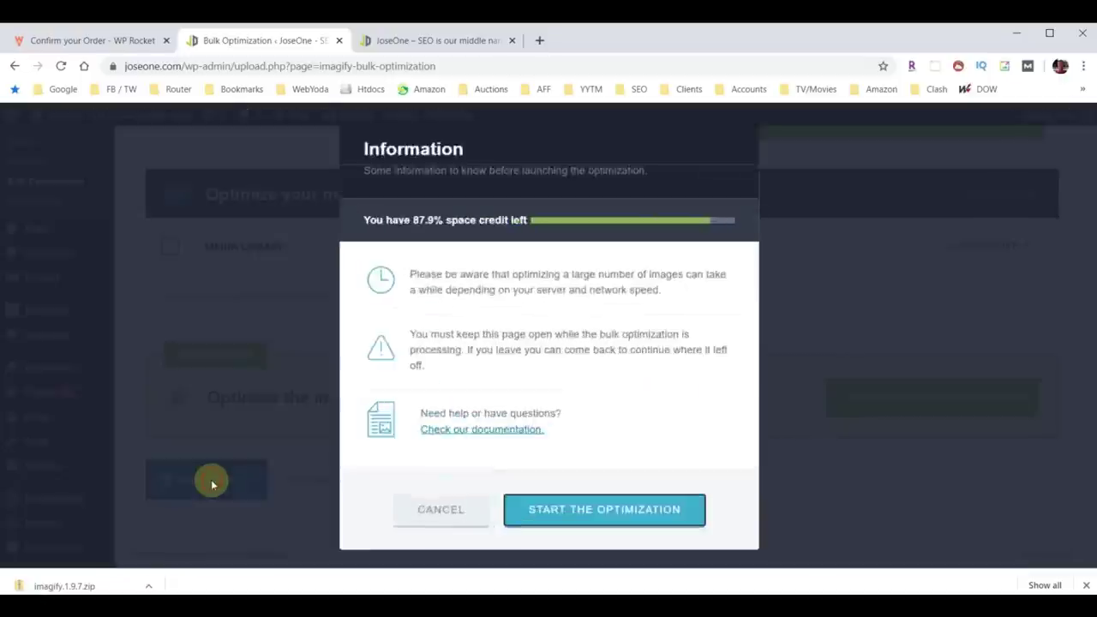
left_click(622, 502)
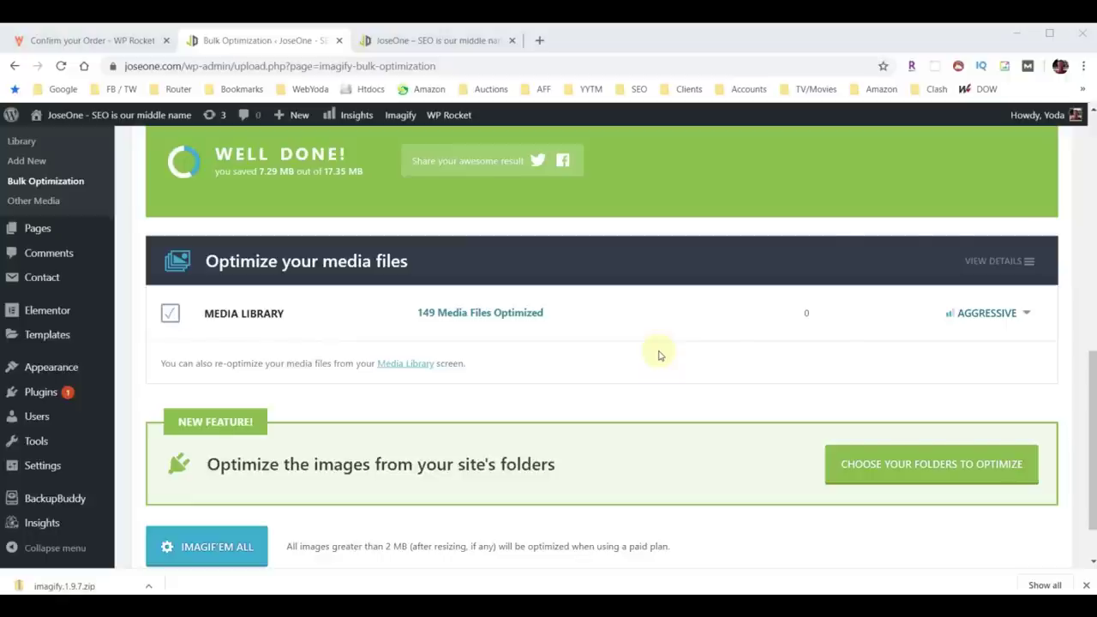
left_click(410, 42)
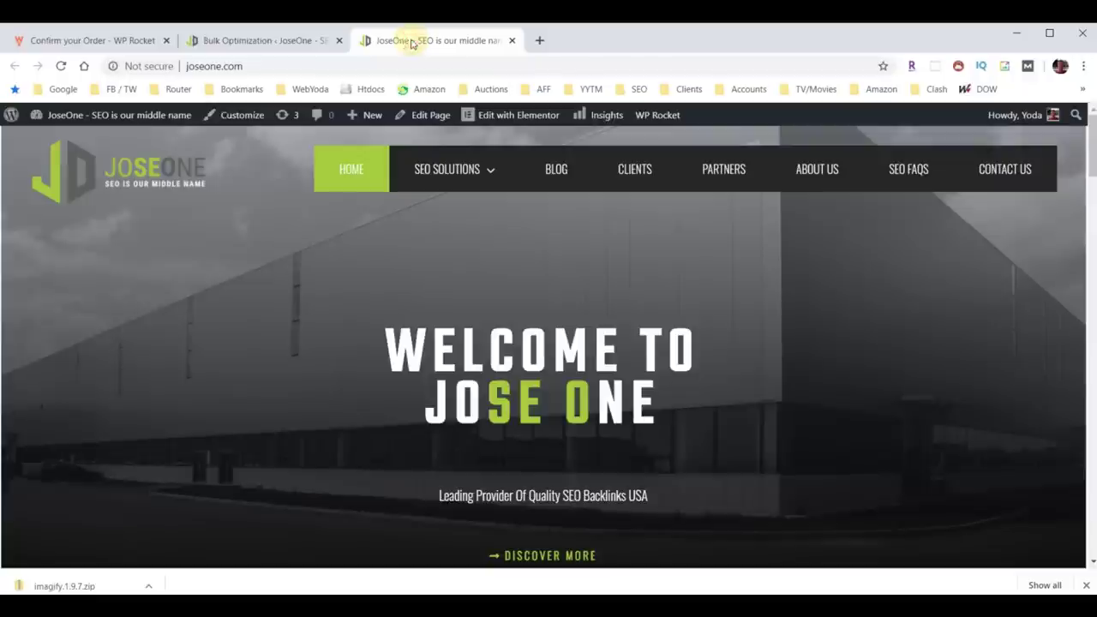
Reload and scroll through the JoseOne homepage, then go back to the Bulk Optimization tab.
left_click(61, 66)
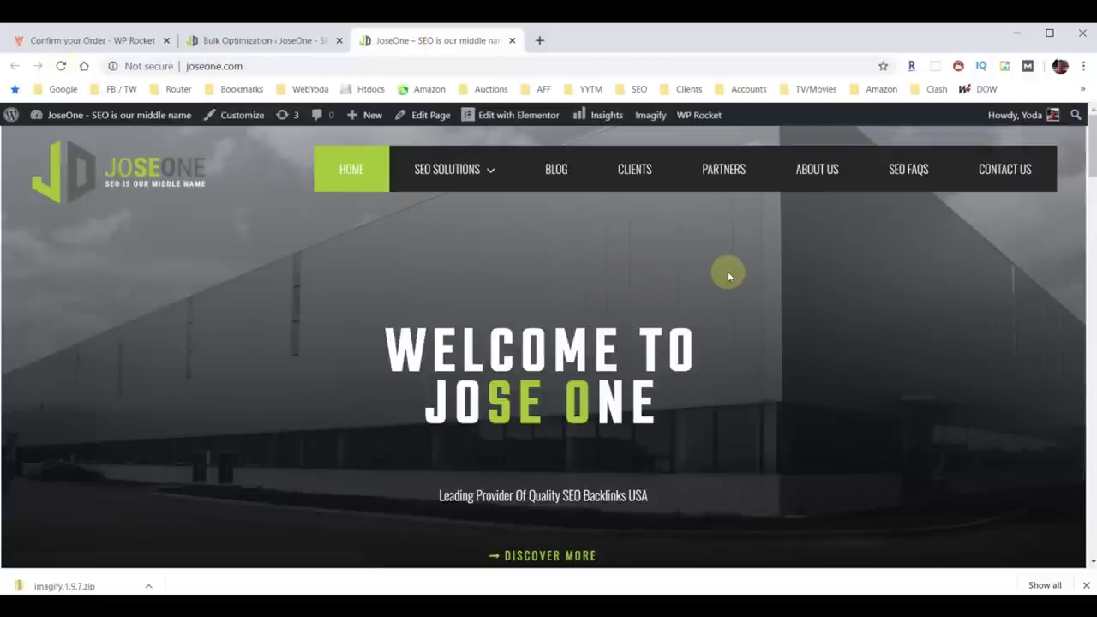
scroll(730, 276, "down", 20)
scroll(728, 279, "down", 5)
scroll(728, 279, "up", 20)
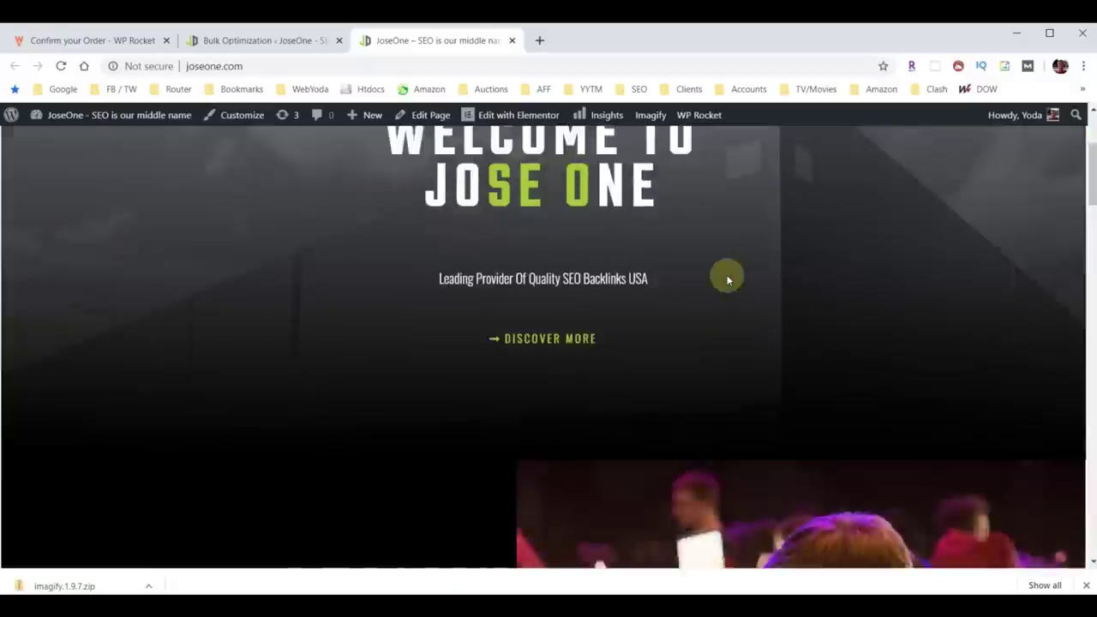
scroll(728, 280, "up", 3)
left_click(250, 39)
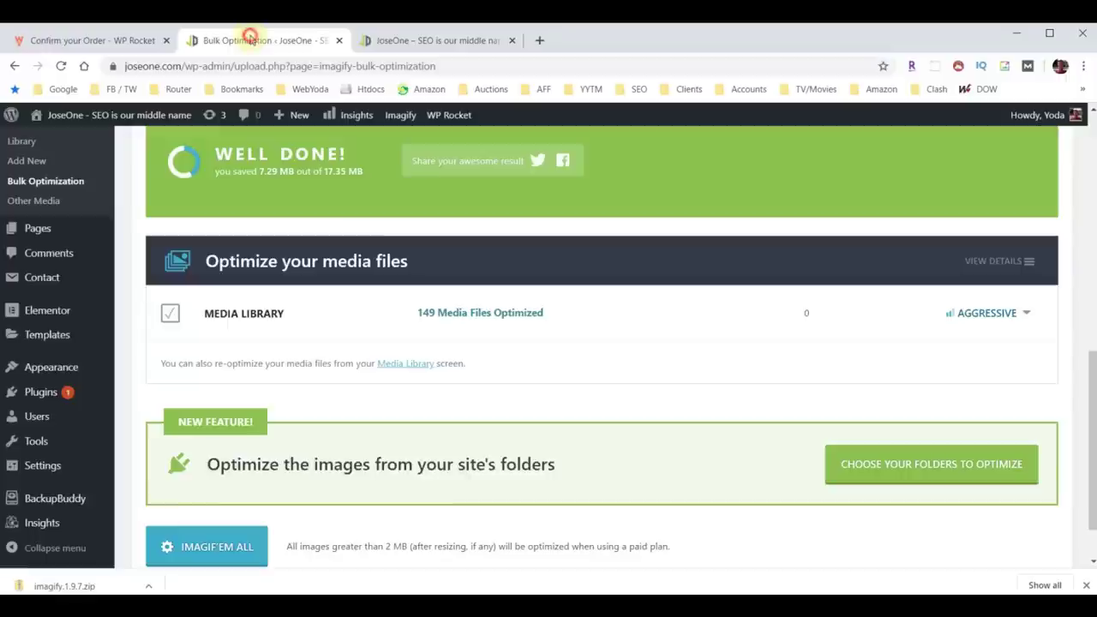
Review the 100% optimization results and start WP Rocket's cache preload from the admin bar.
scroll(600, 466, "down", 1)
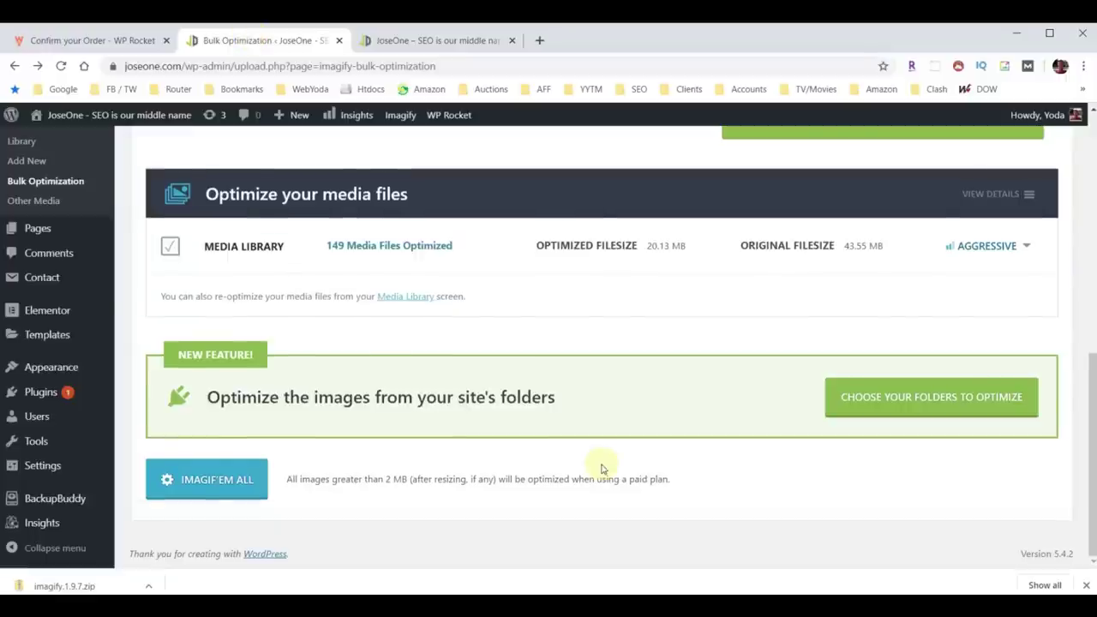
scroll(600, 468, "up", 5)
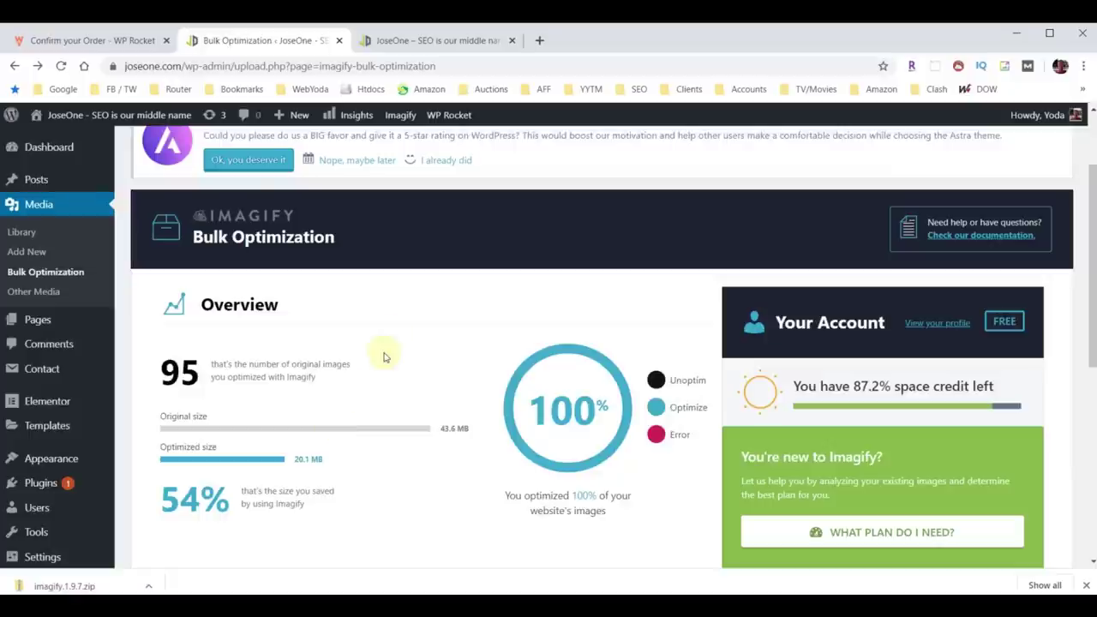
mouse_move(449, 122)
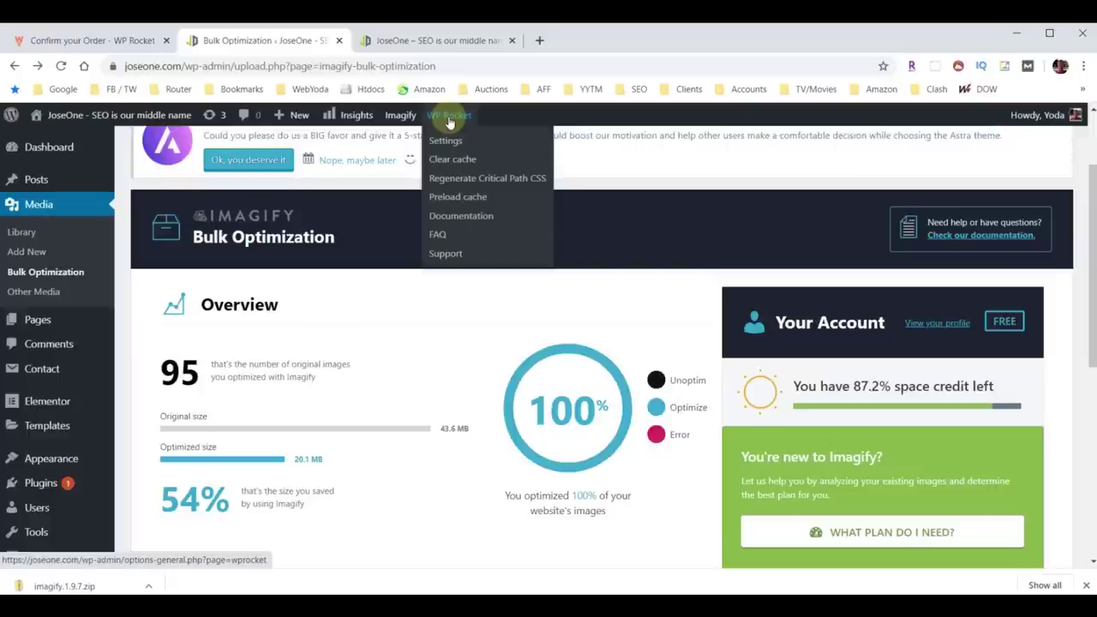
left_click(457, 198)
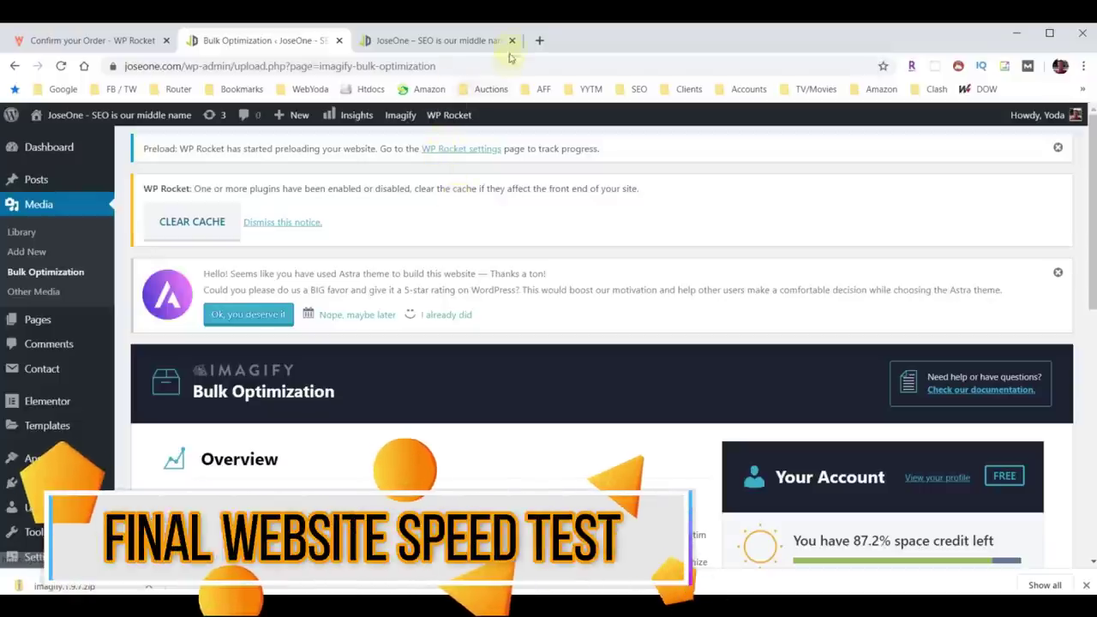
left_click(539, 41)
left_click(493, 66)
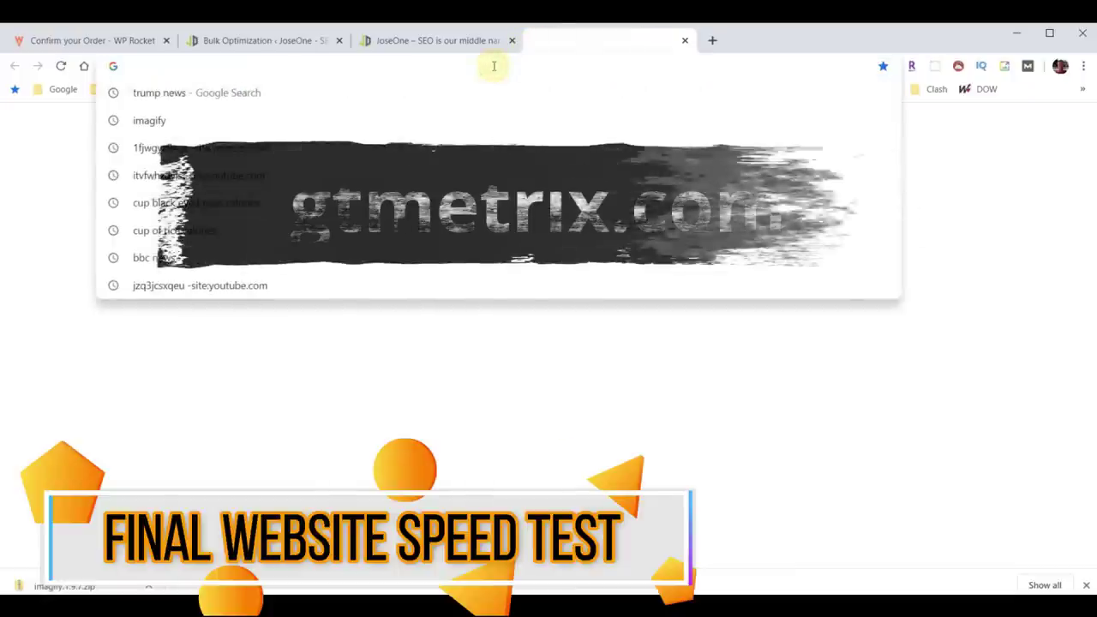
type("gtmetrix.com")
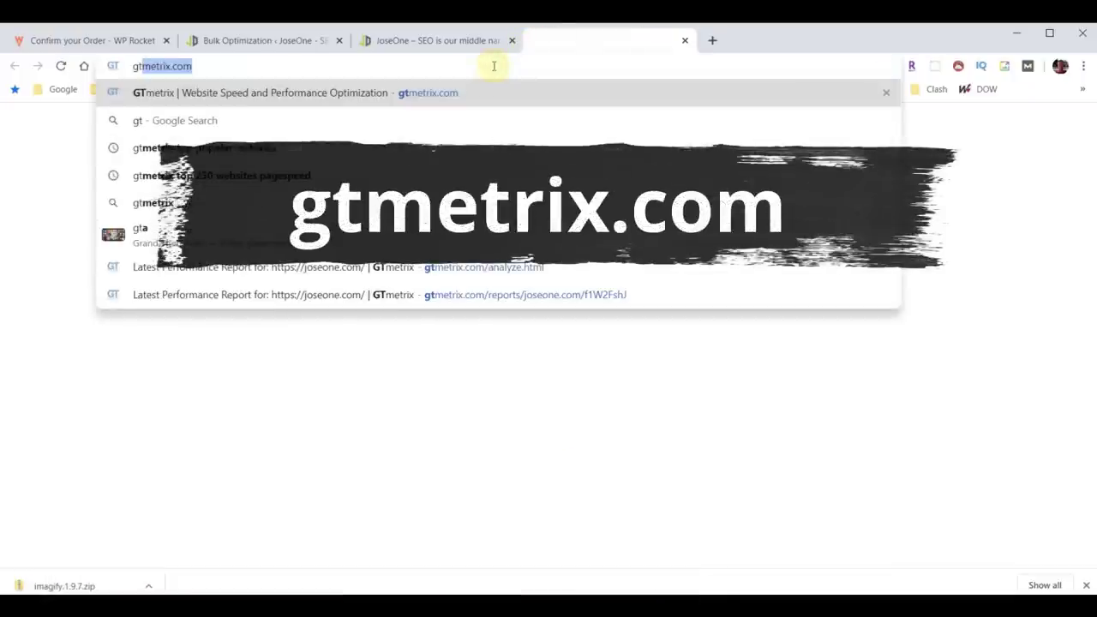
key("Return")
left_click(402, 414)
left_click(283, 448)
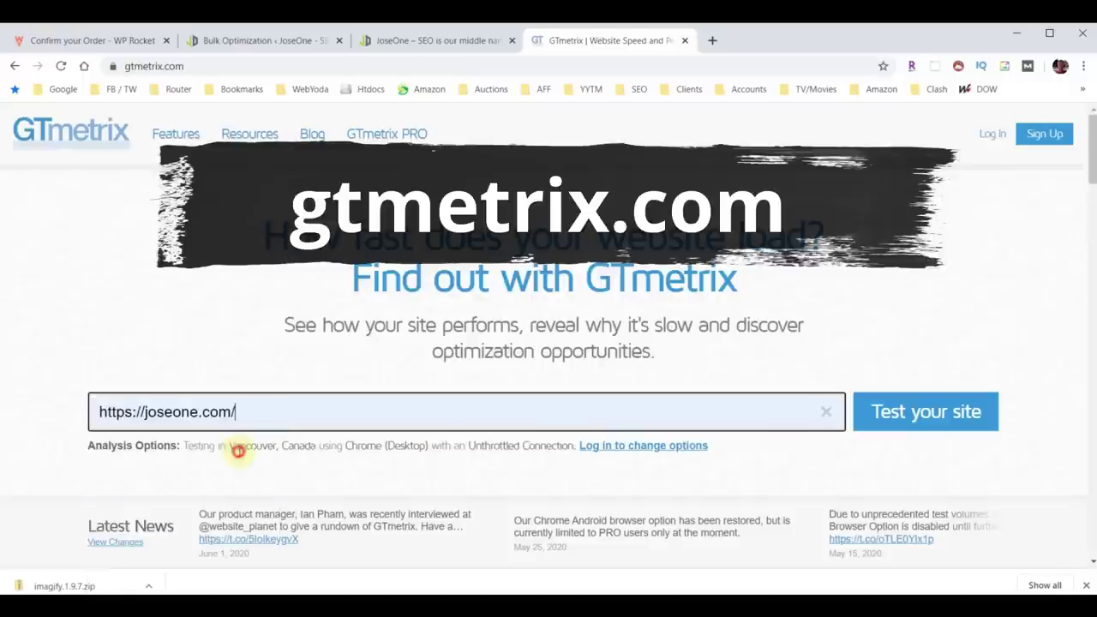
left_click(923, 401)
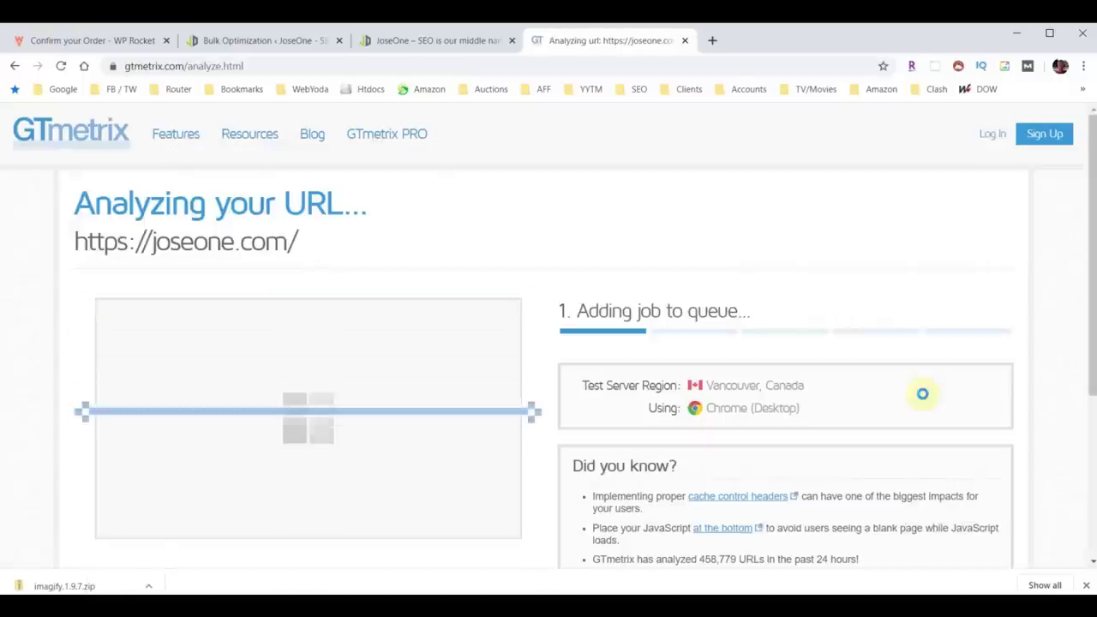